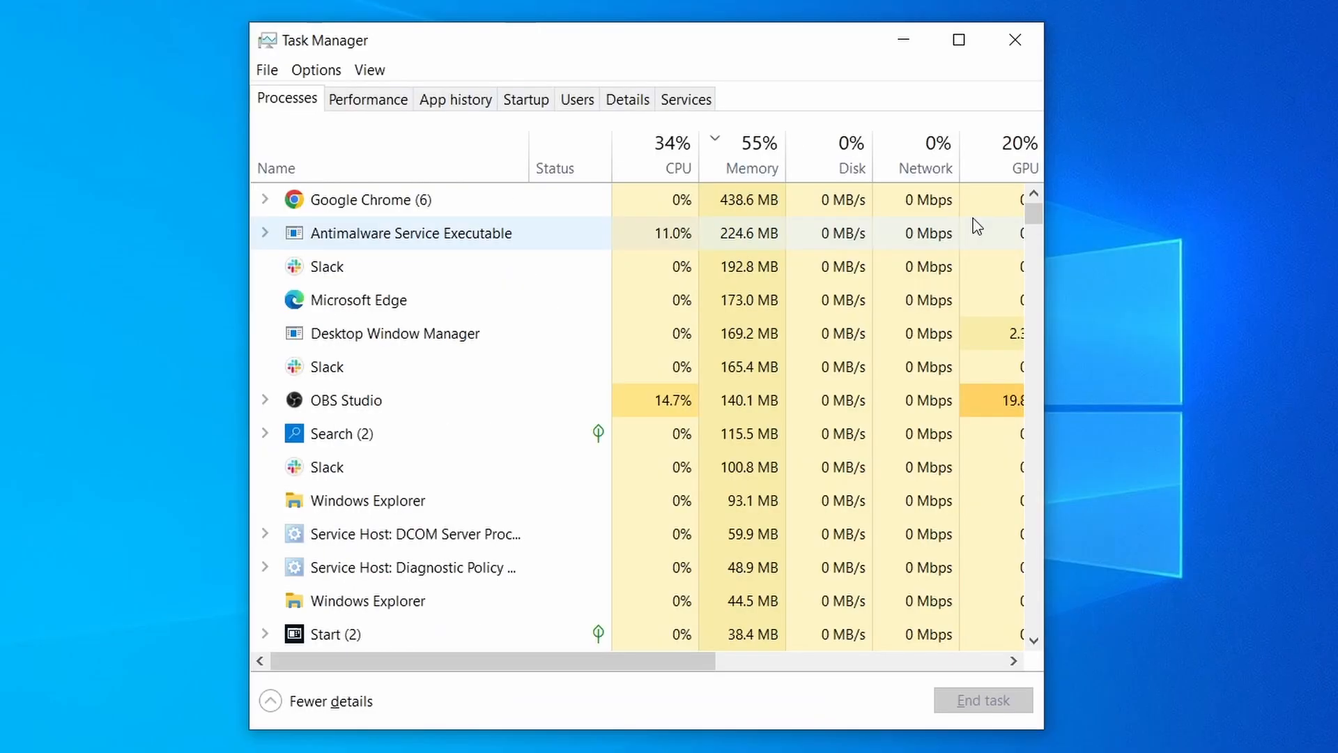
Sort the running processes by CPU usage, and by memory usage after that
click(642, 164)
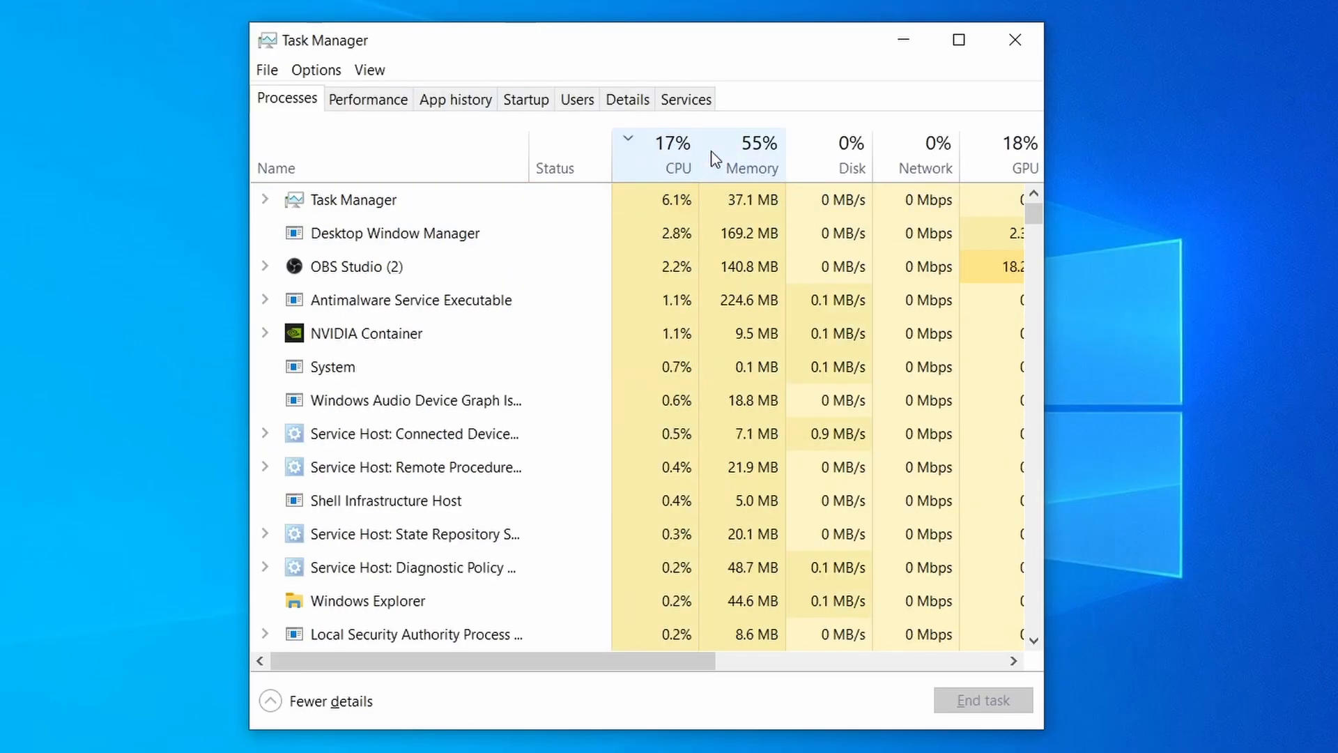
click(760, 152)
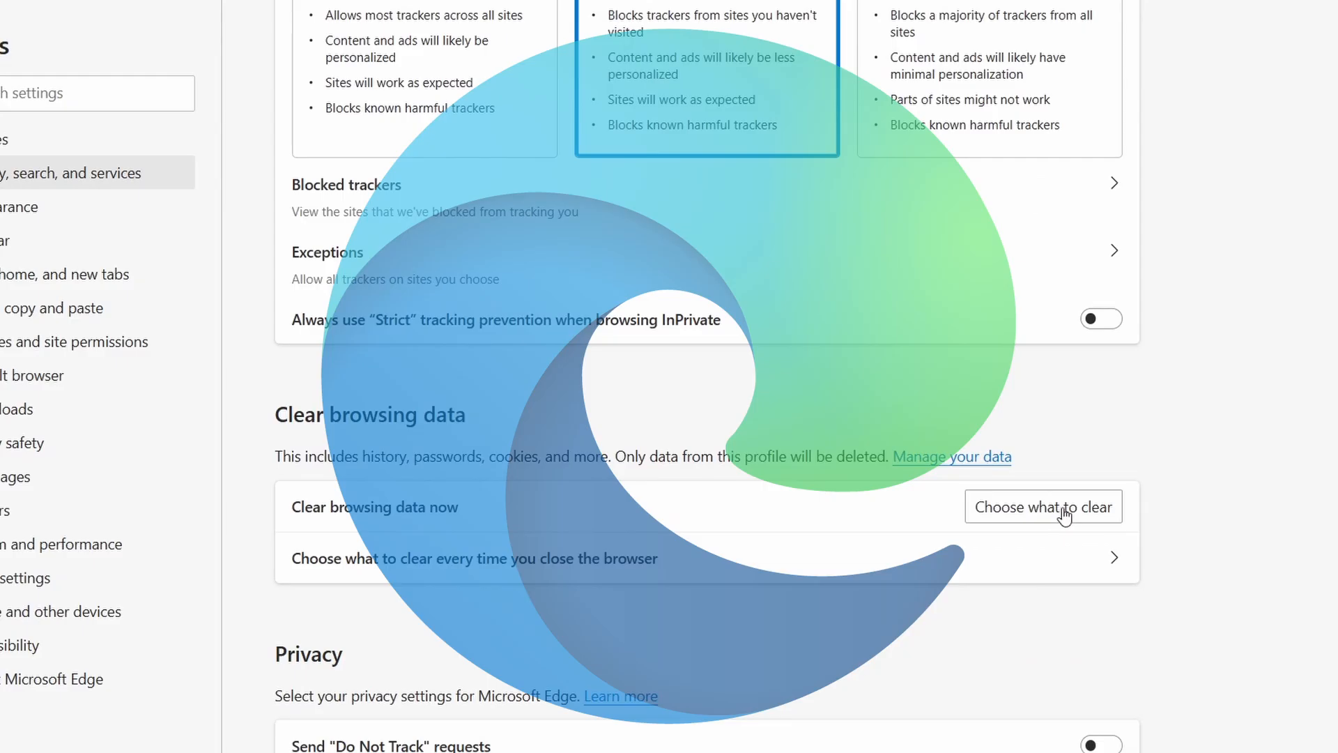
Open the choice of browsing data to clear in the Microsoft Edge privacy settings
click(1072, 509)
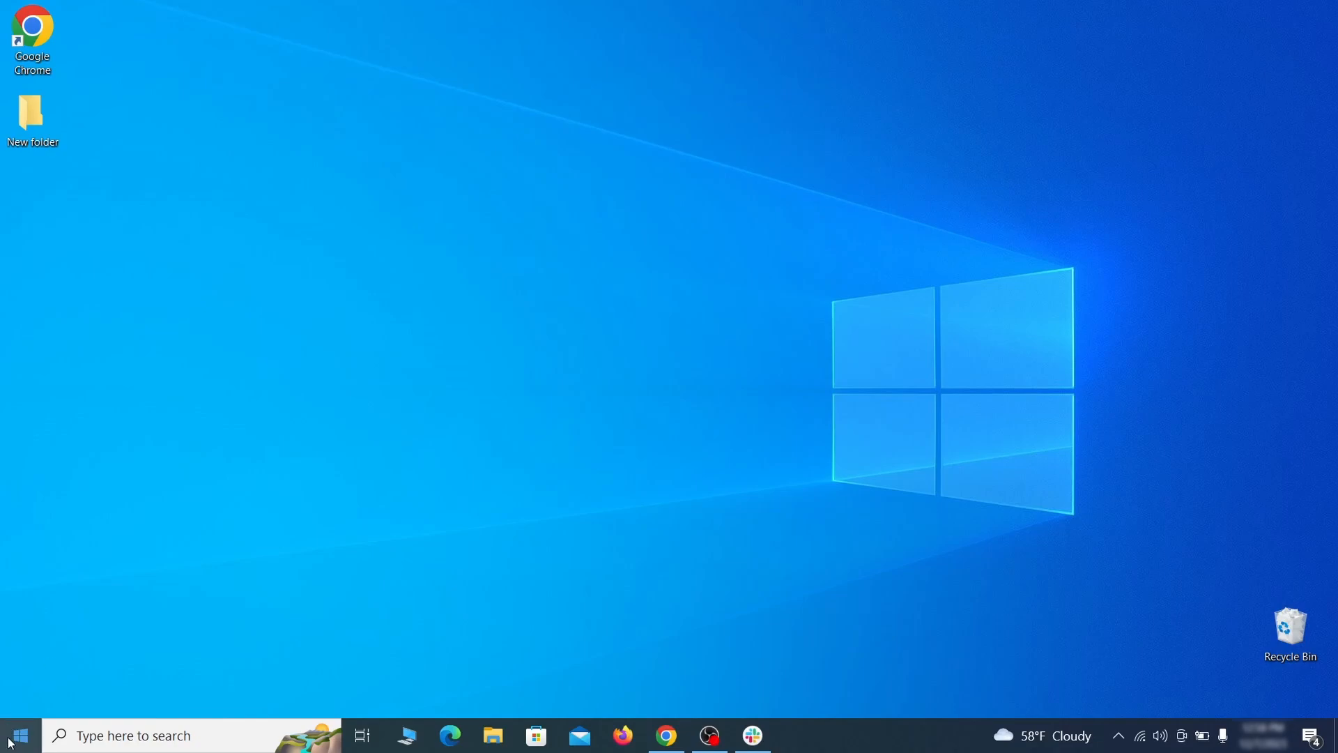
Restart the PC into Advanced startup from the Windows 10 Update & Security recovery settings
click(11, 746)
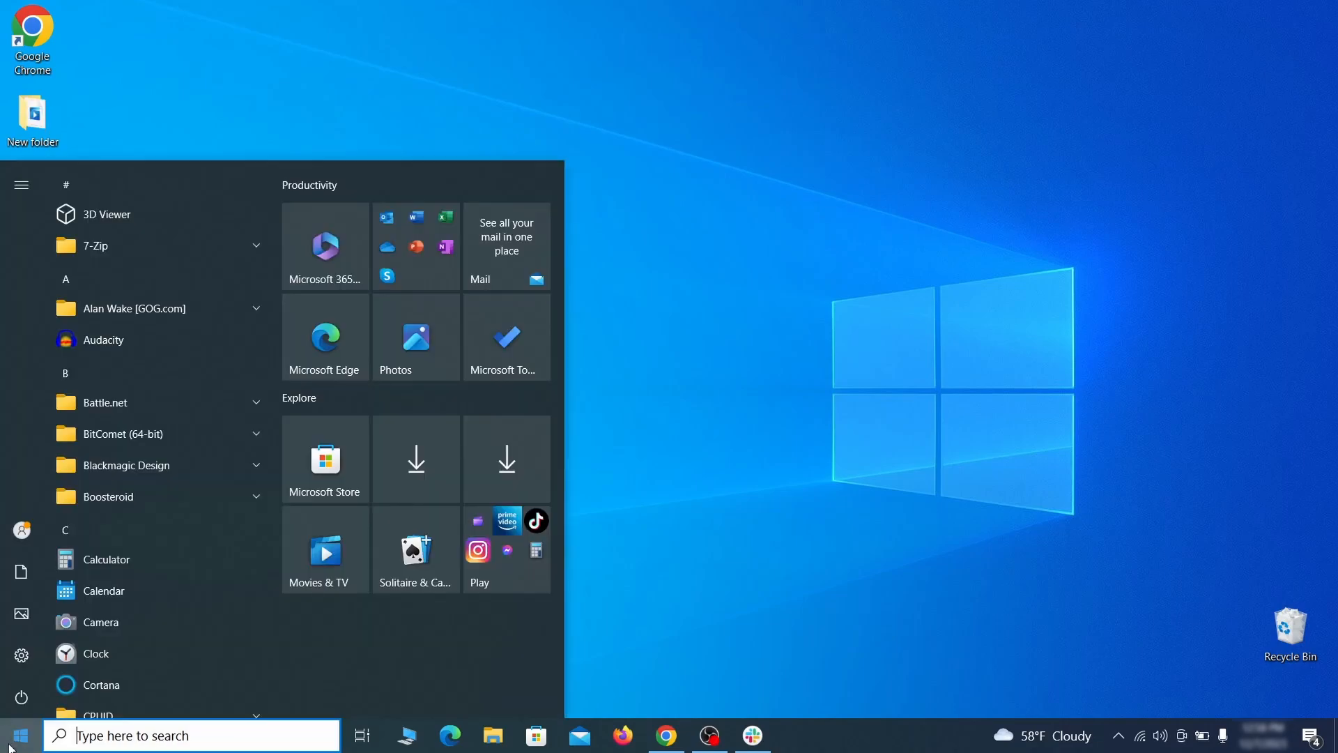
click(22, 654)
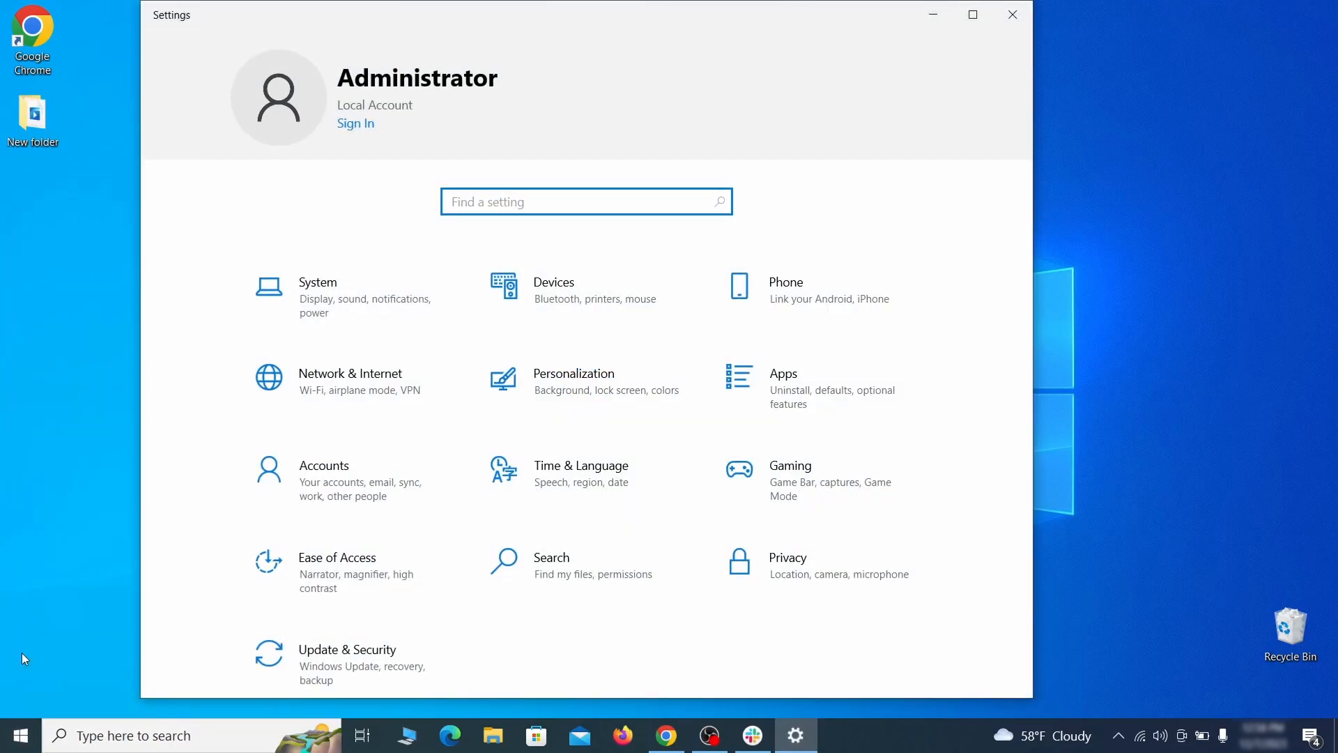
click(409, 663)
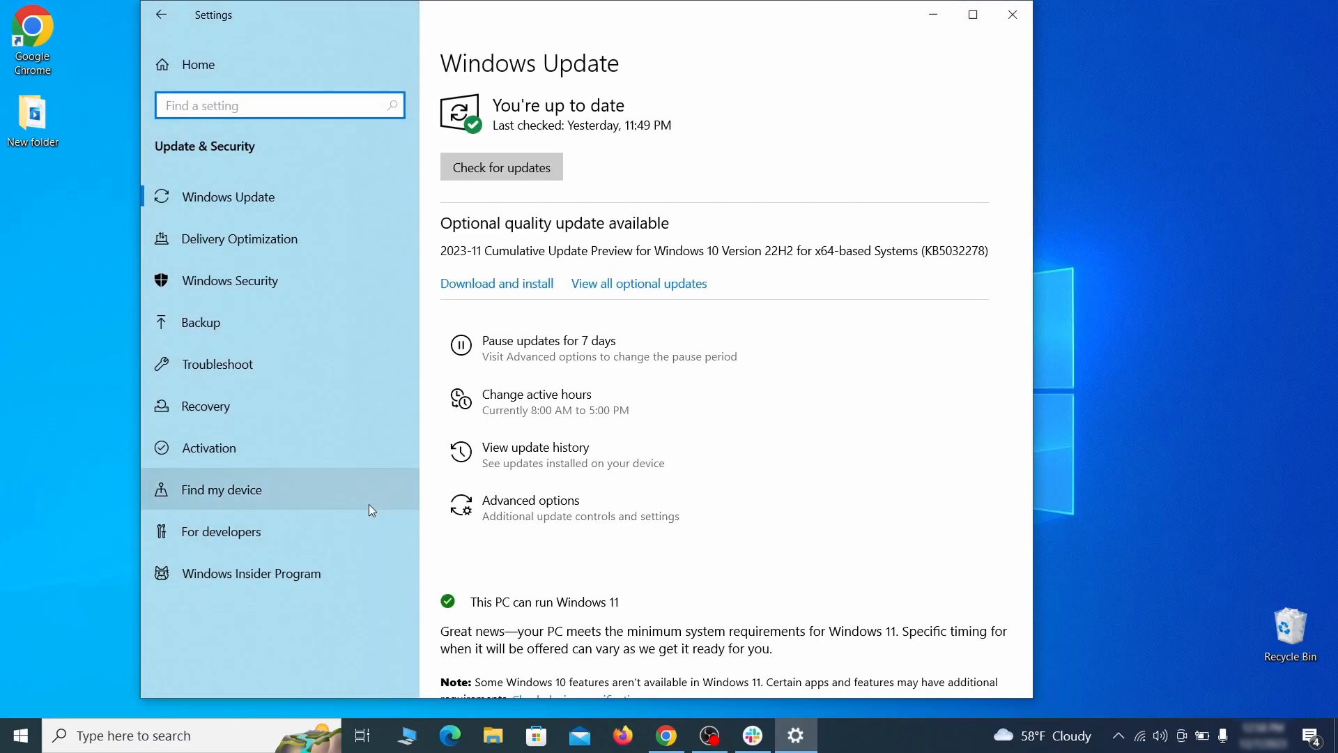
click(323, 407)
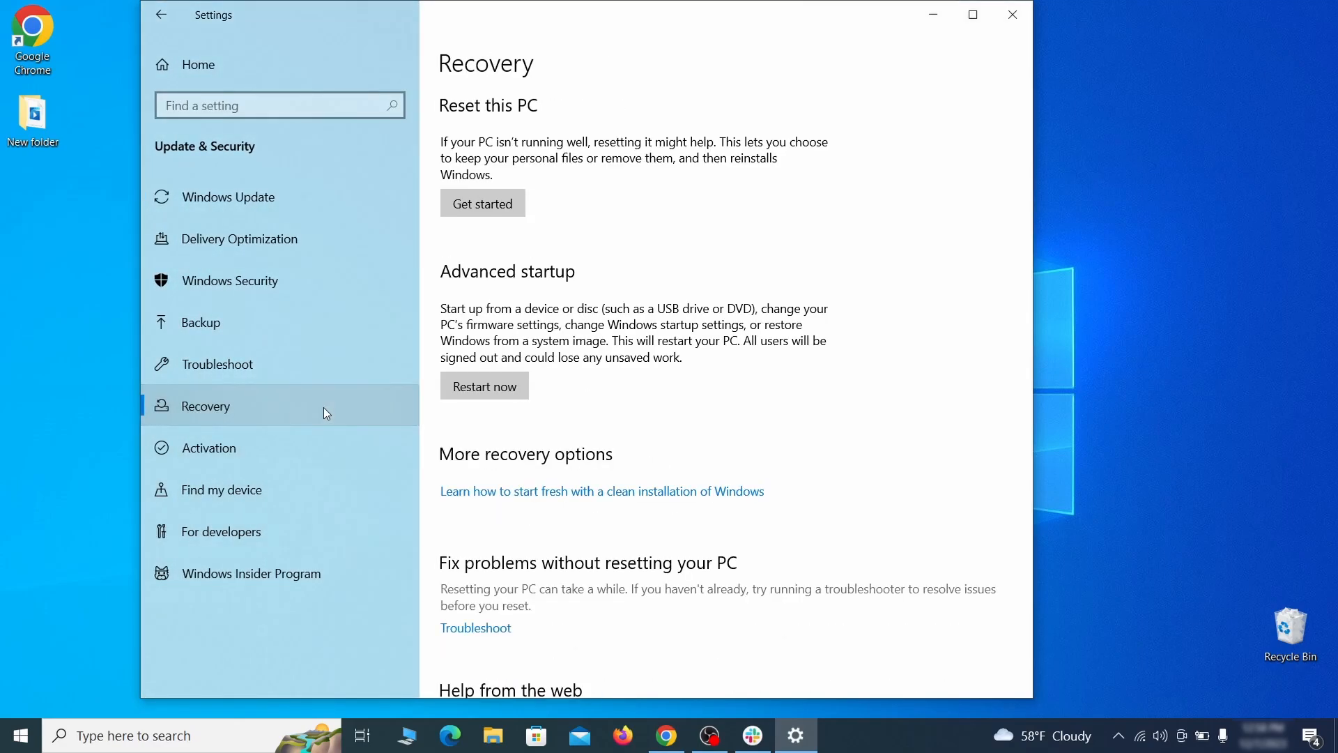
click(524, 396)
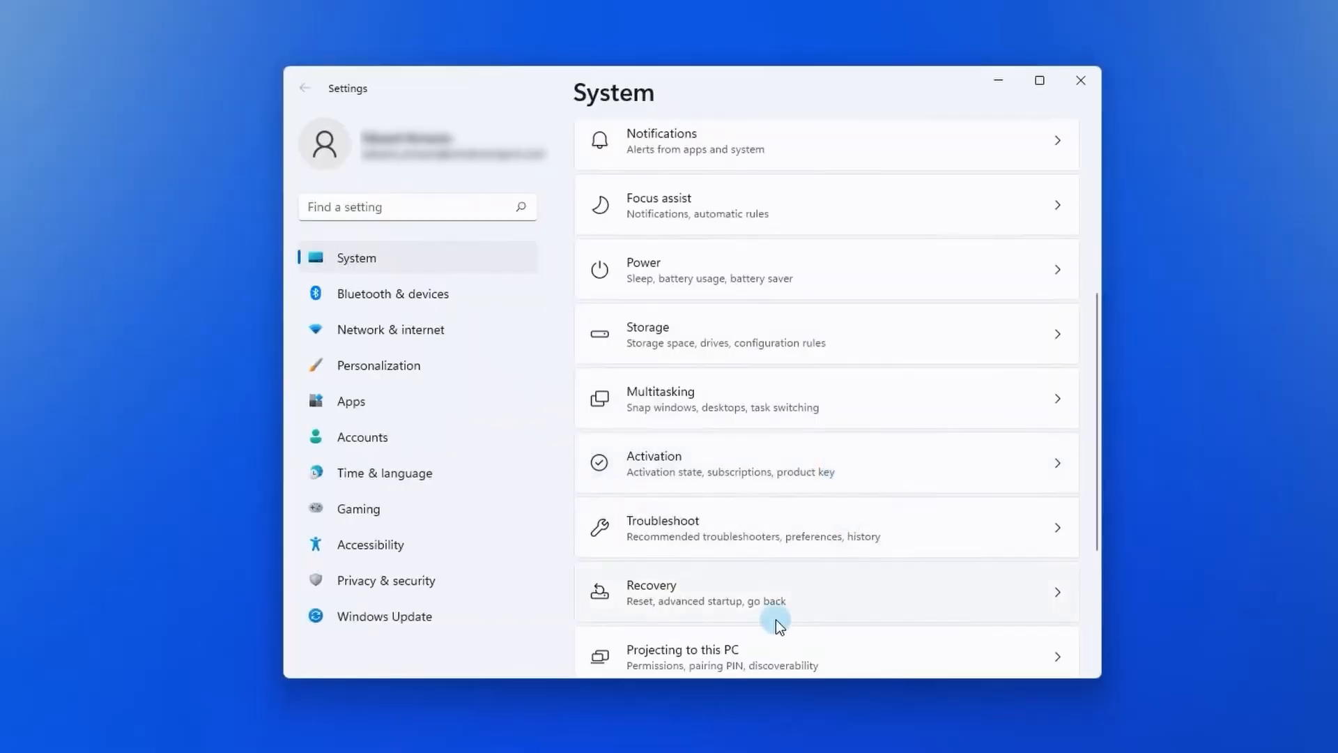
Restart the PC into Advanced startup from the Windows 11 system recovery settings
click(758, 597)
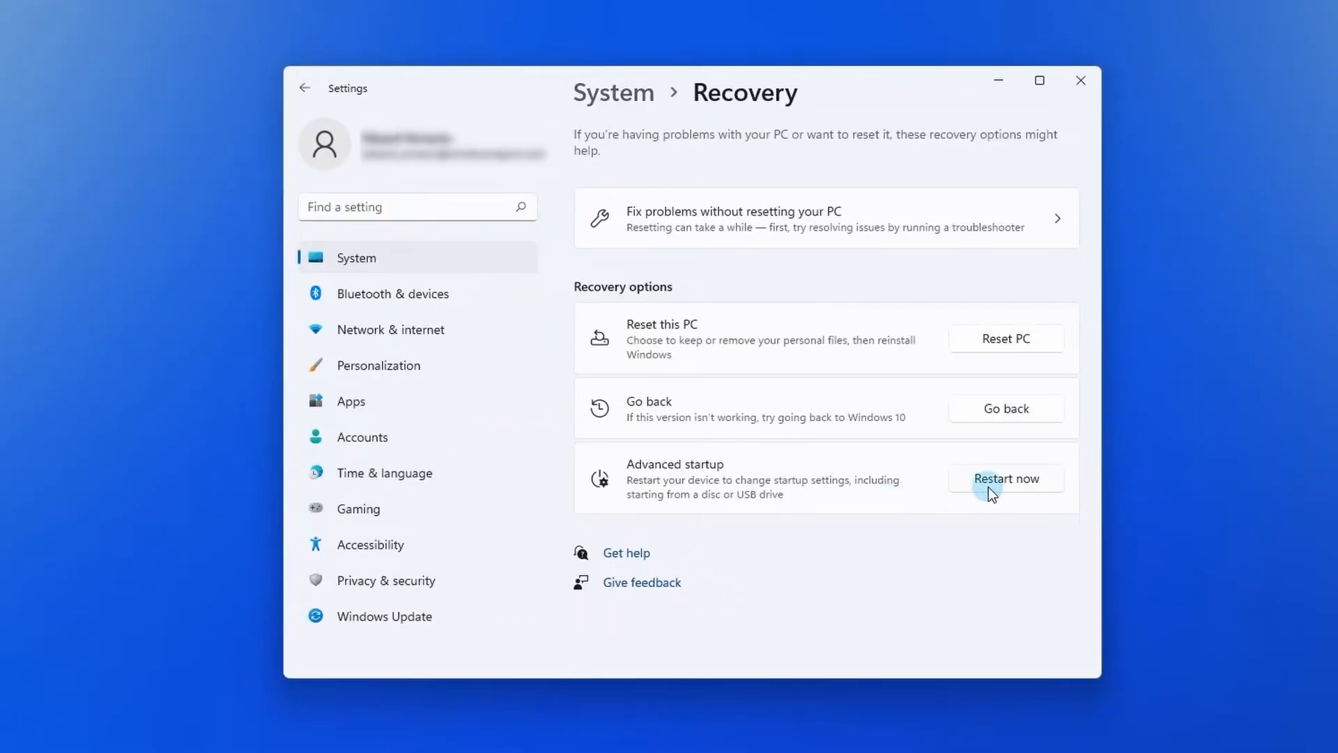
click(1004, 478)
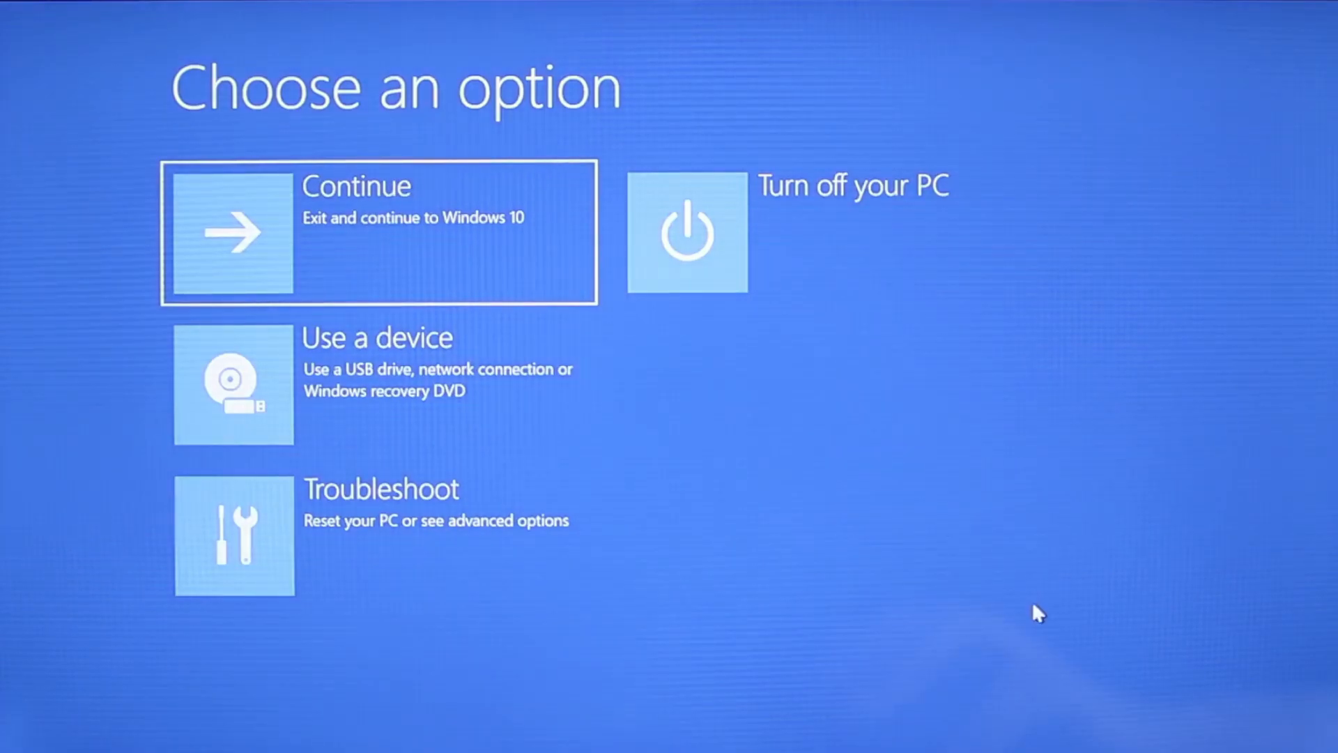
Find Start-up Settings among the advanced troubleshooting options and restart the PC to change its start-up behaviour
click(419, 560)
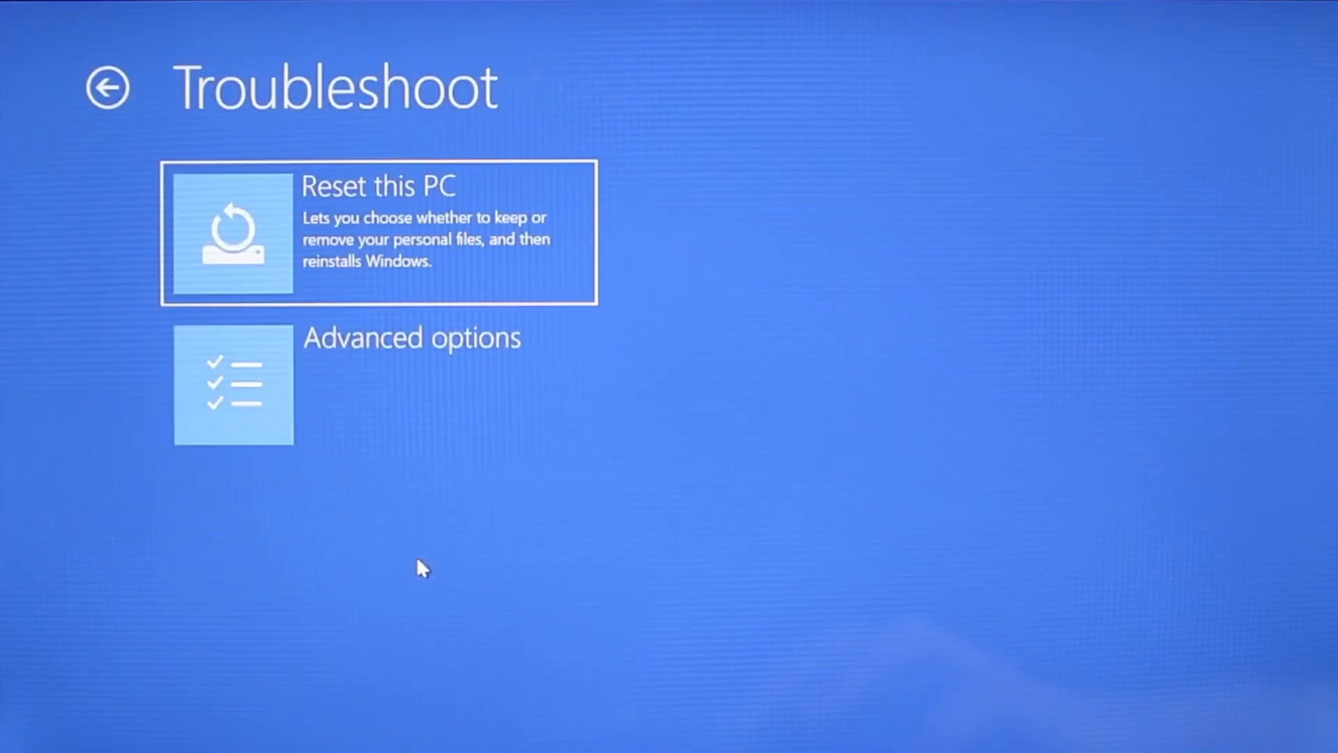
click(421, 391)
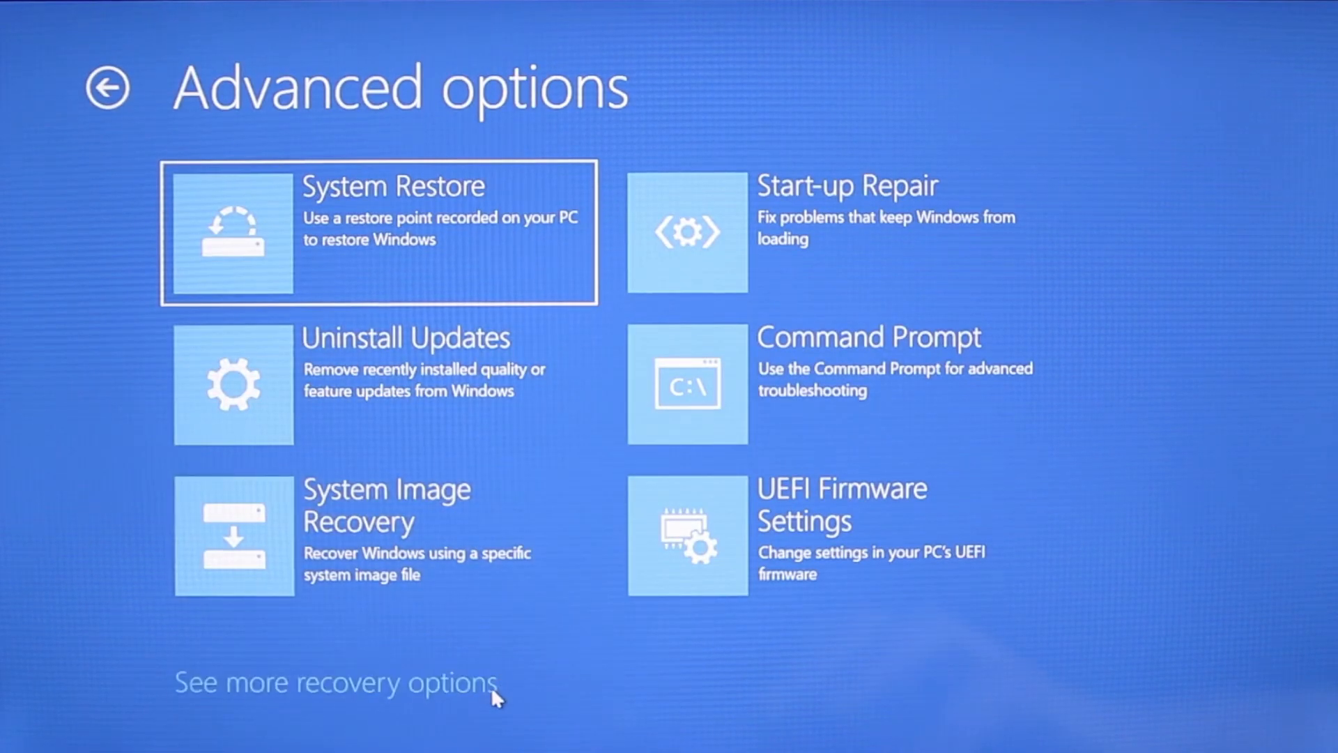
click(492, 686)
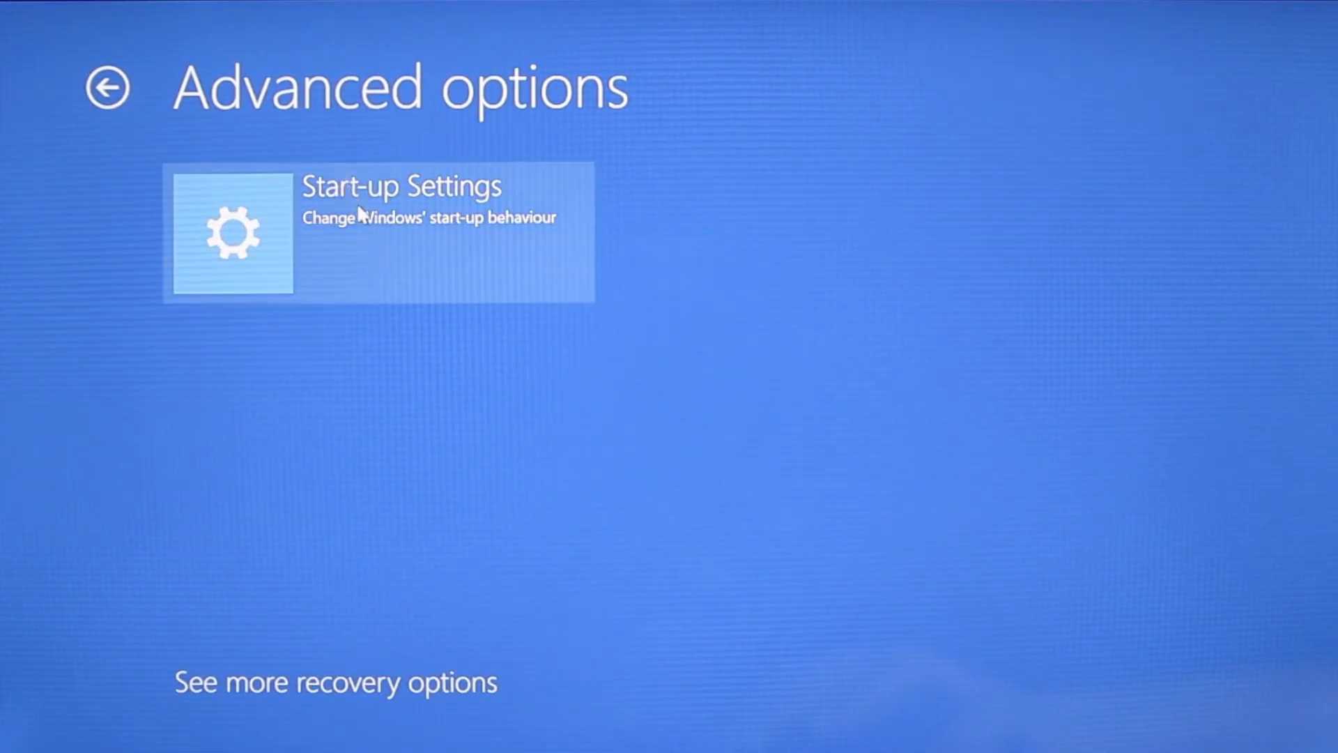
click(362, 220)
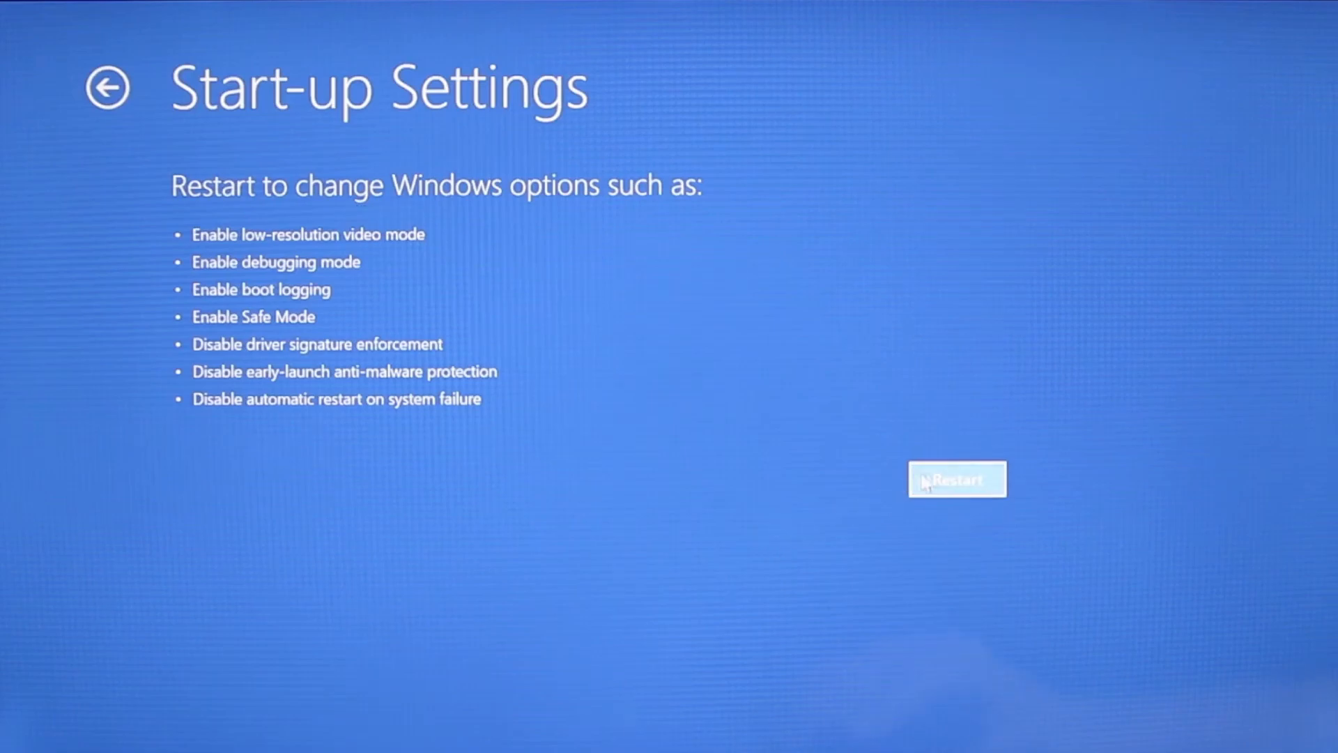
click(943, 483)
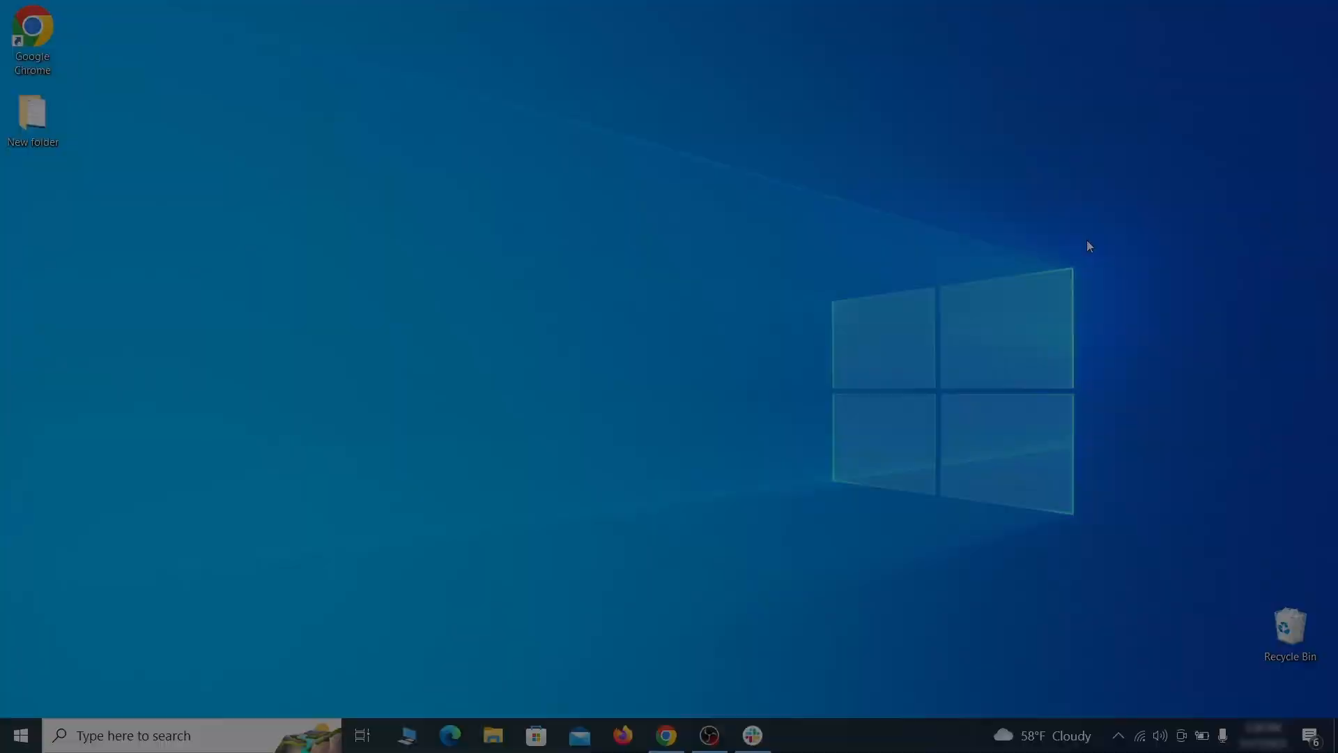
Open the Apps & features settings and sort the installed apps by install date
key(super)
text(apps &)
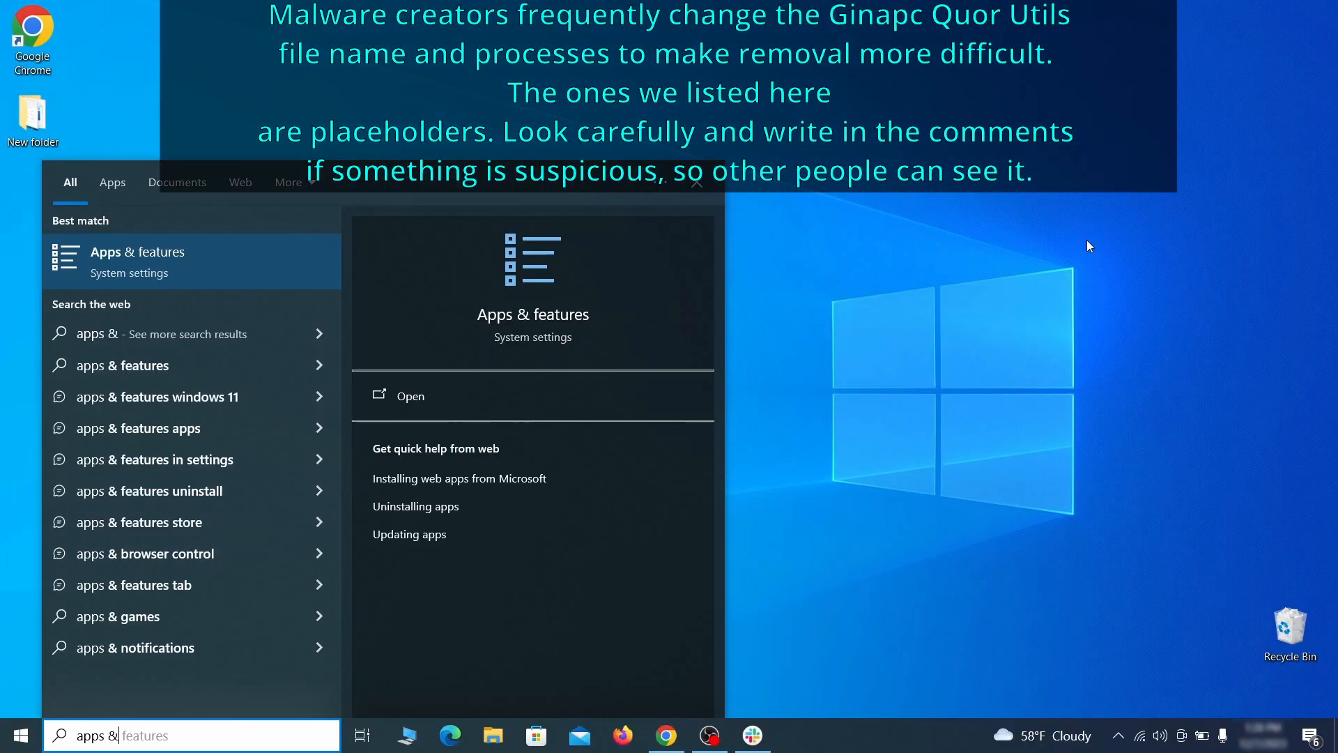
text( features)
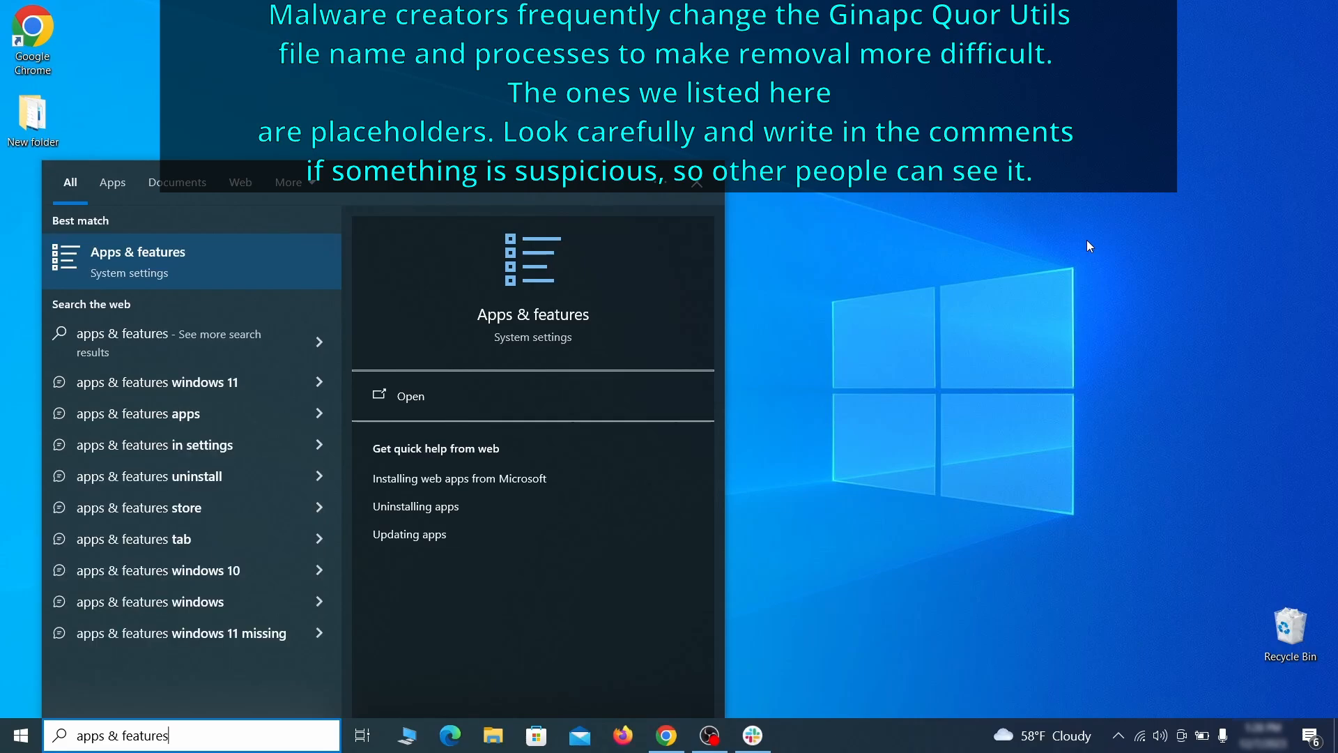
key(Return)
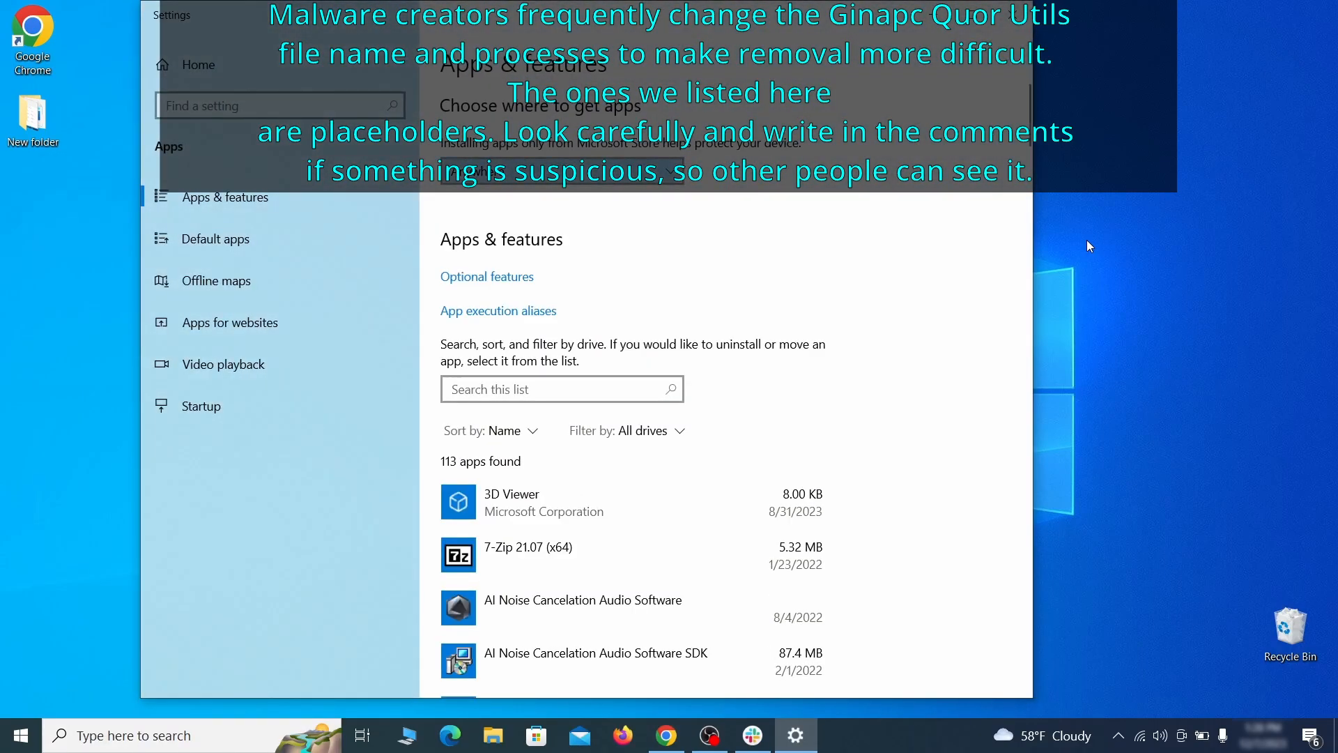
click(528, 431)
click(488, 522)
scroll(755, 438, down, 2)
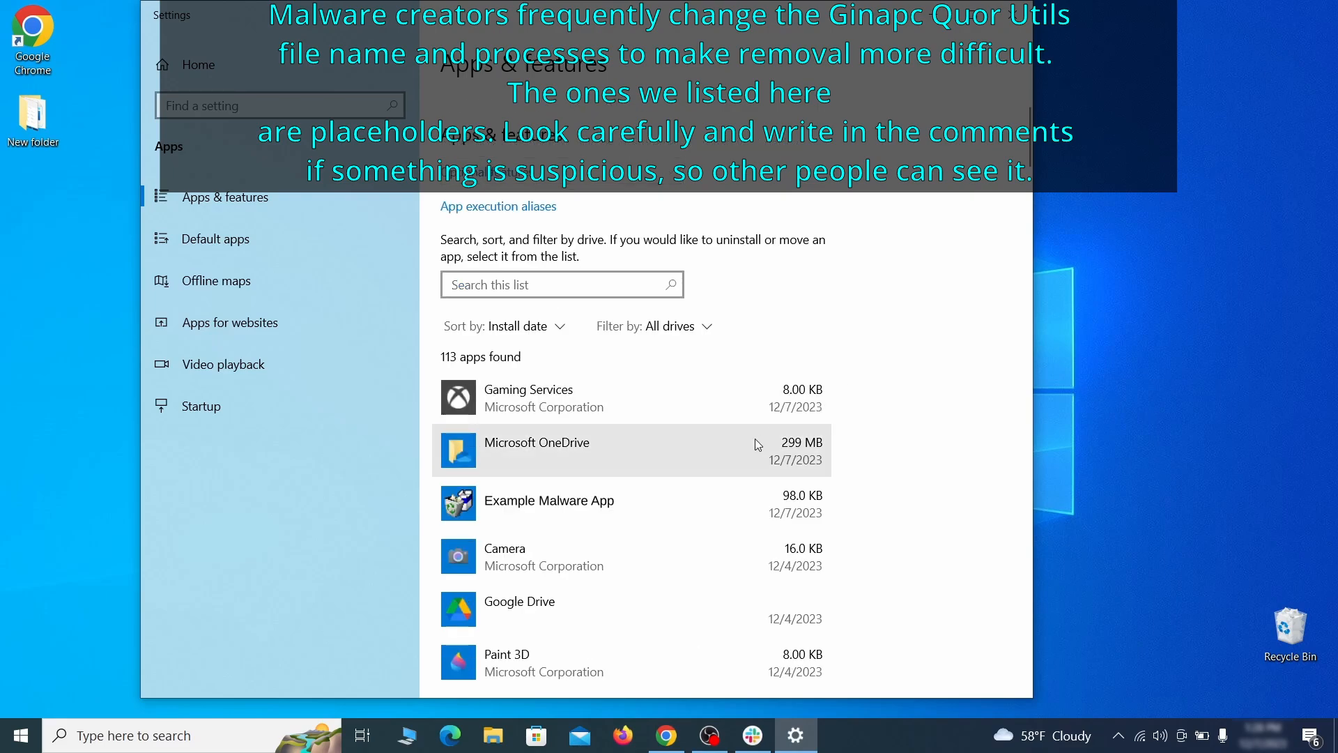
Uninstall Example Malware App, confirming the removal, and close the Settings window
click(683, 497)
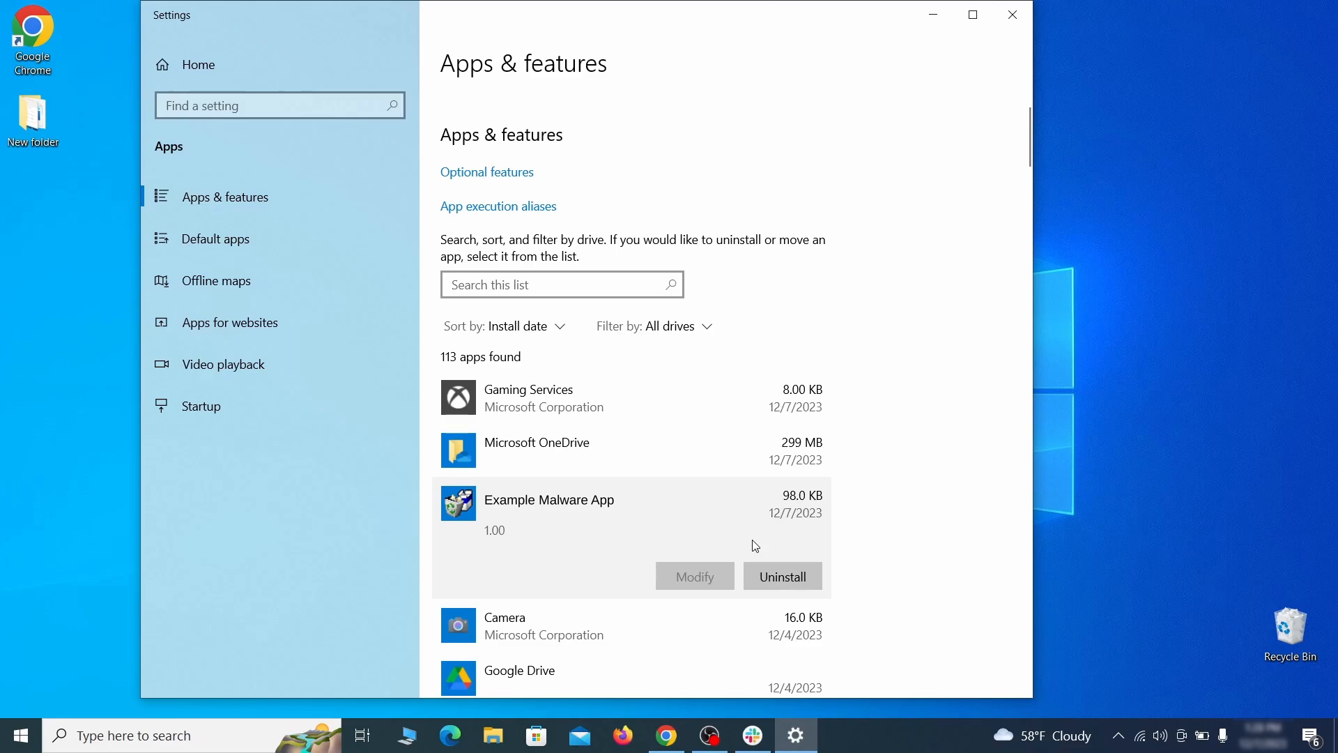
click(799, 577)
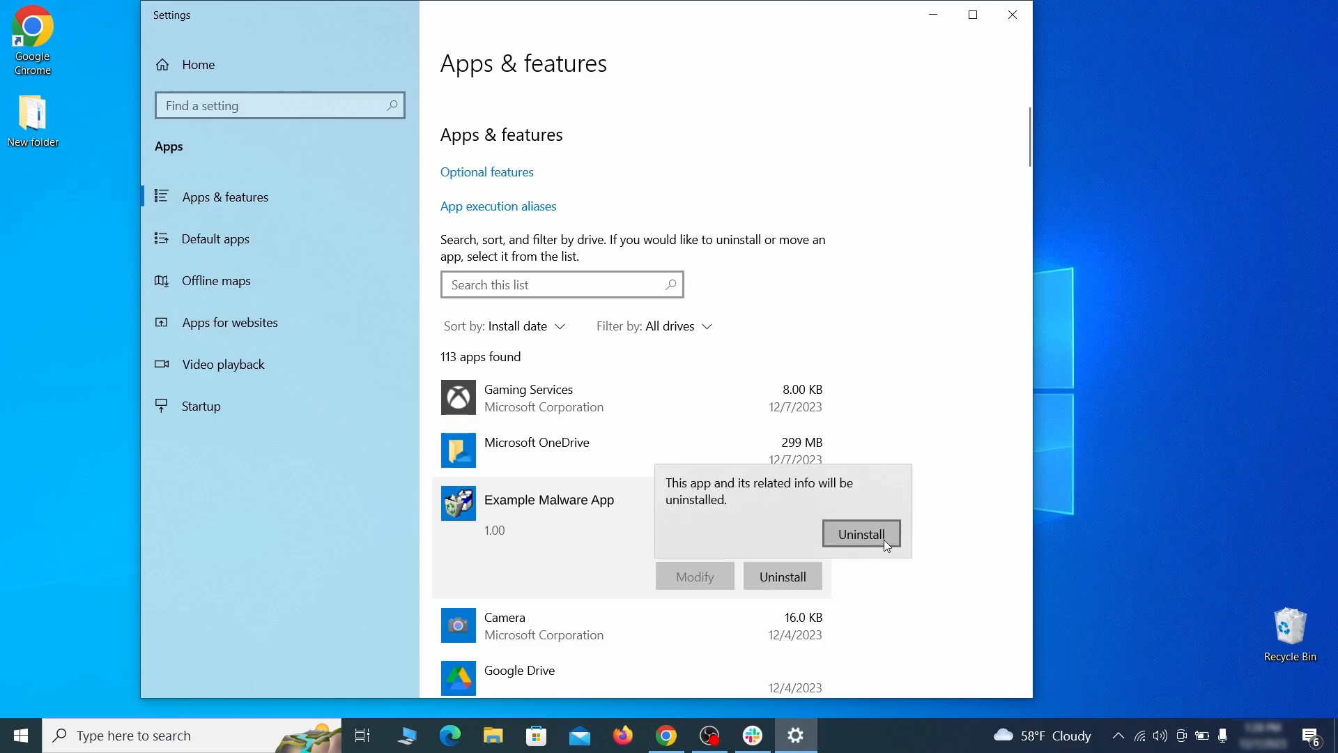
click(861, 535)
click(769, 526)
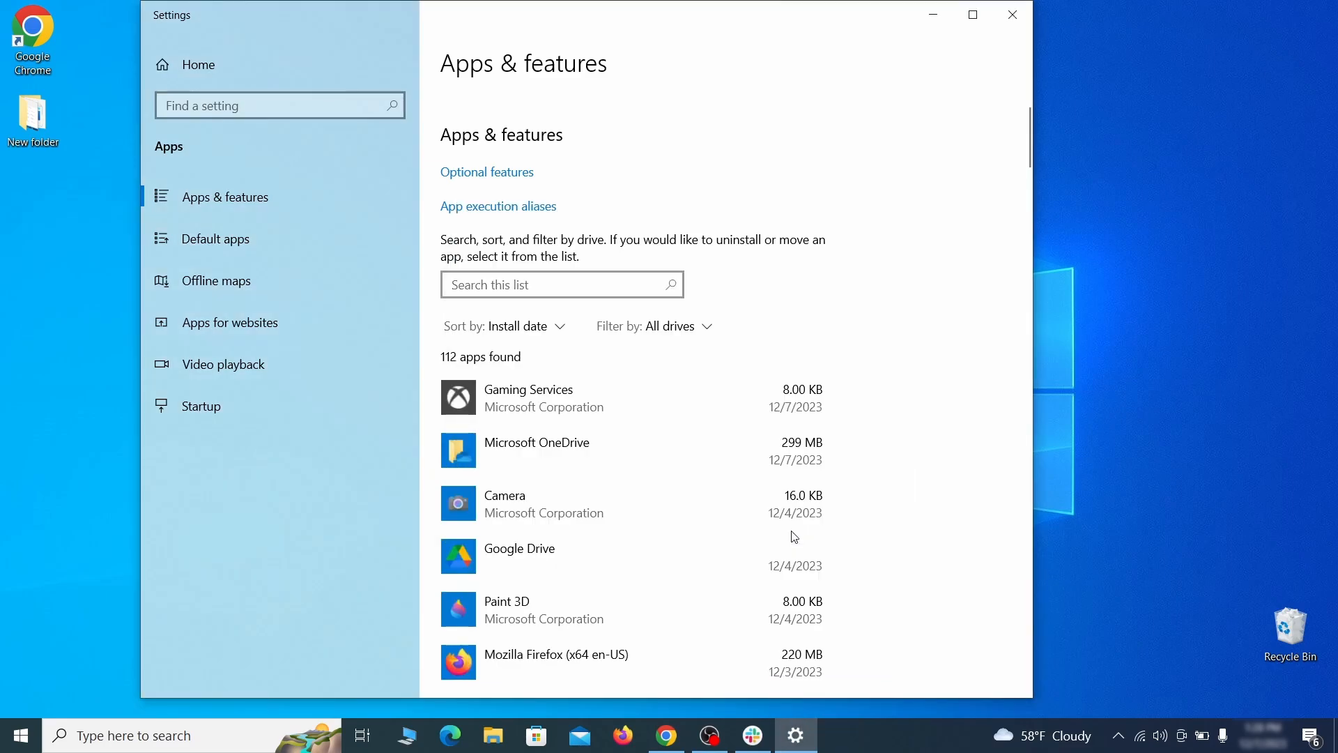
click(1014, 16)
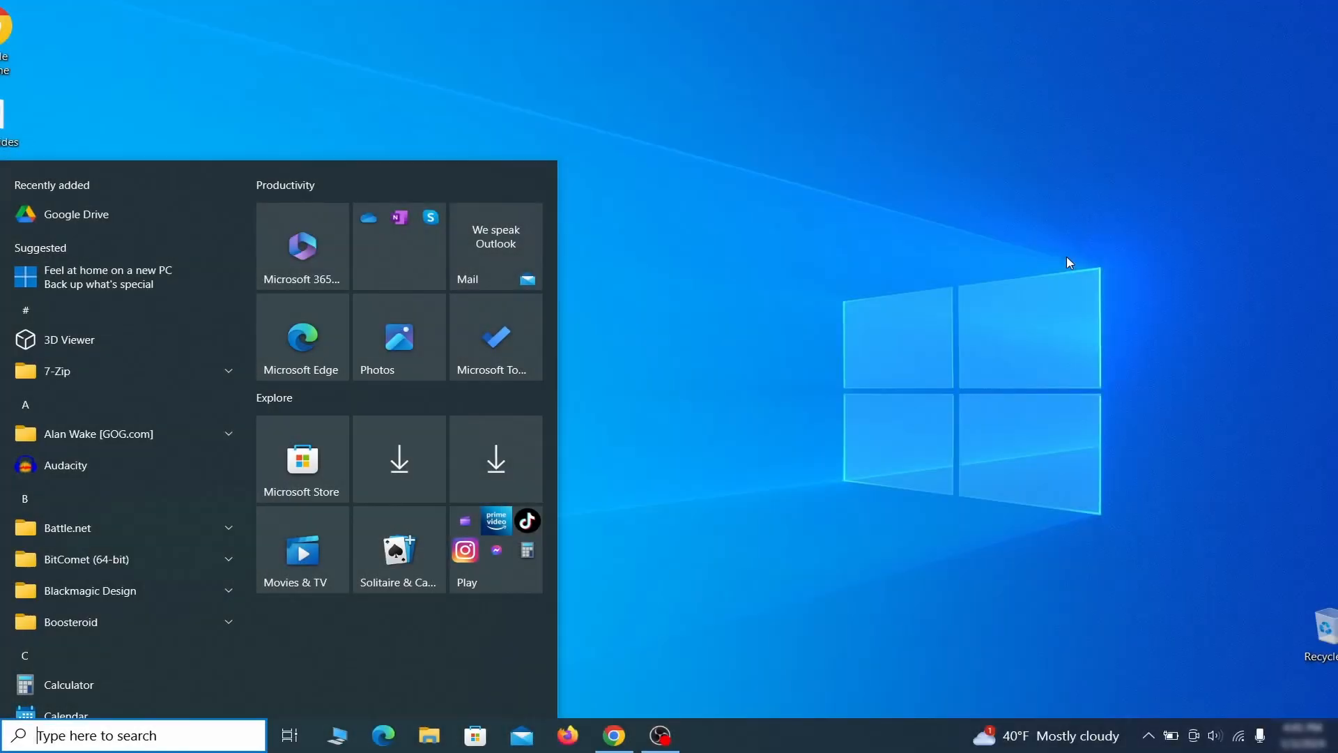
Search Windows for "create a restore point" and open the matching system protection settings
text(create a)
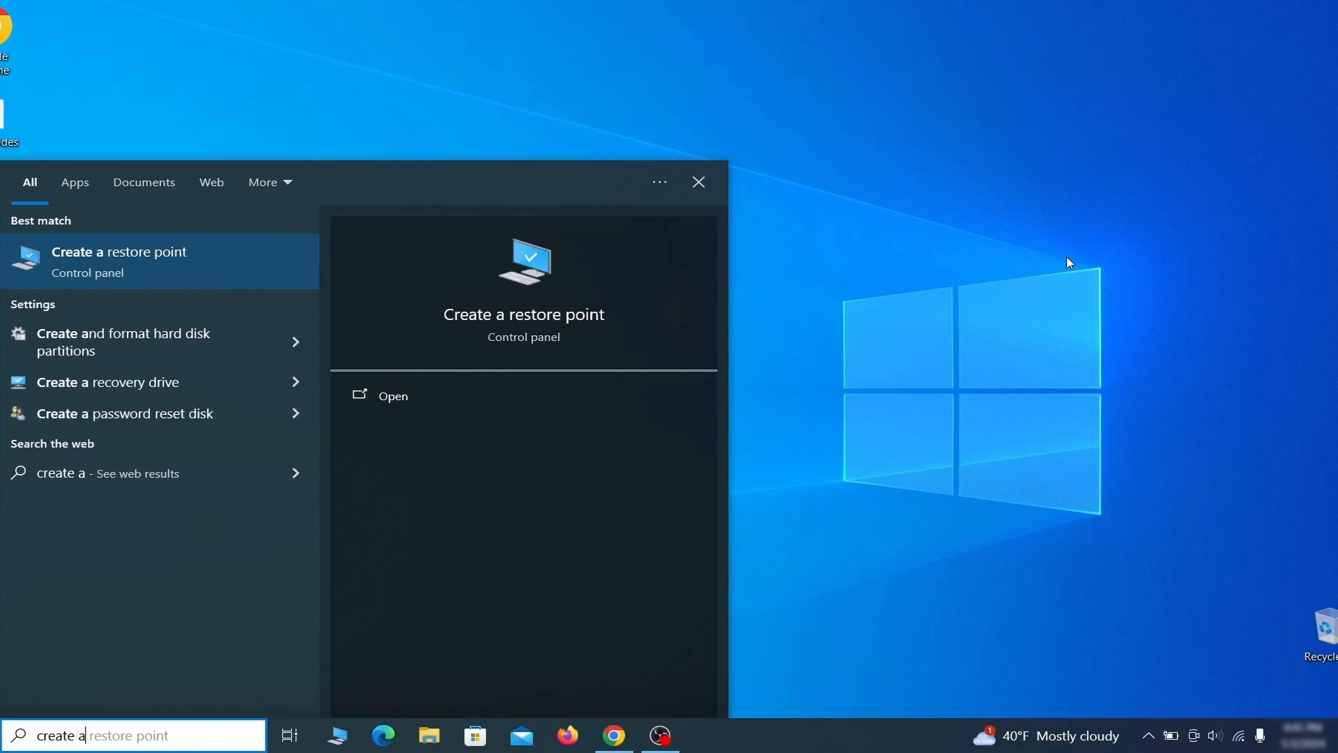
text( restore point)
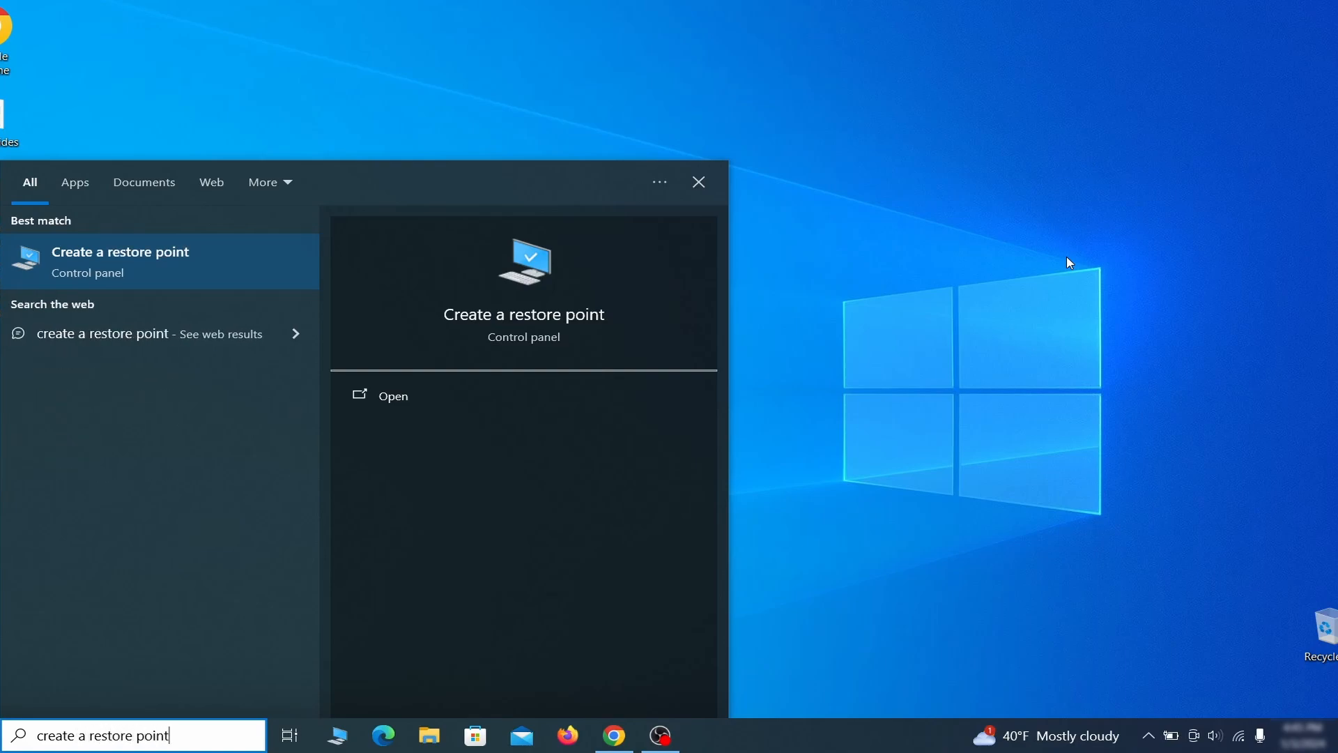
key(Return)
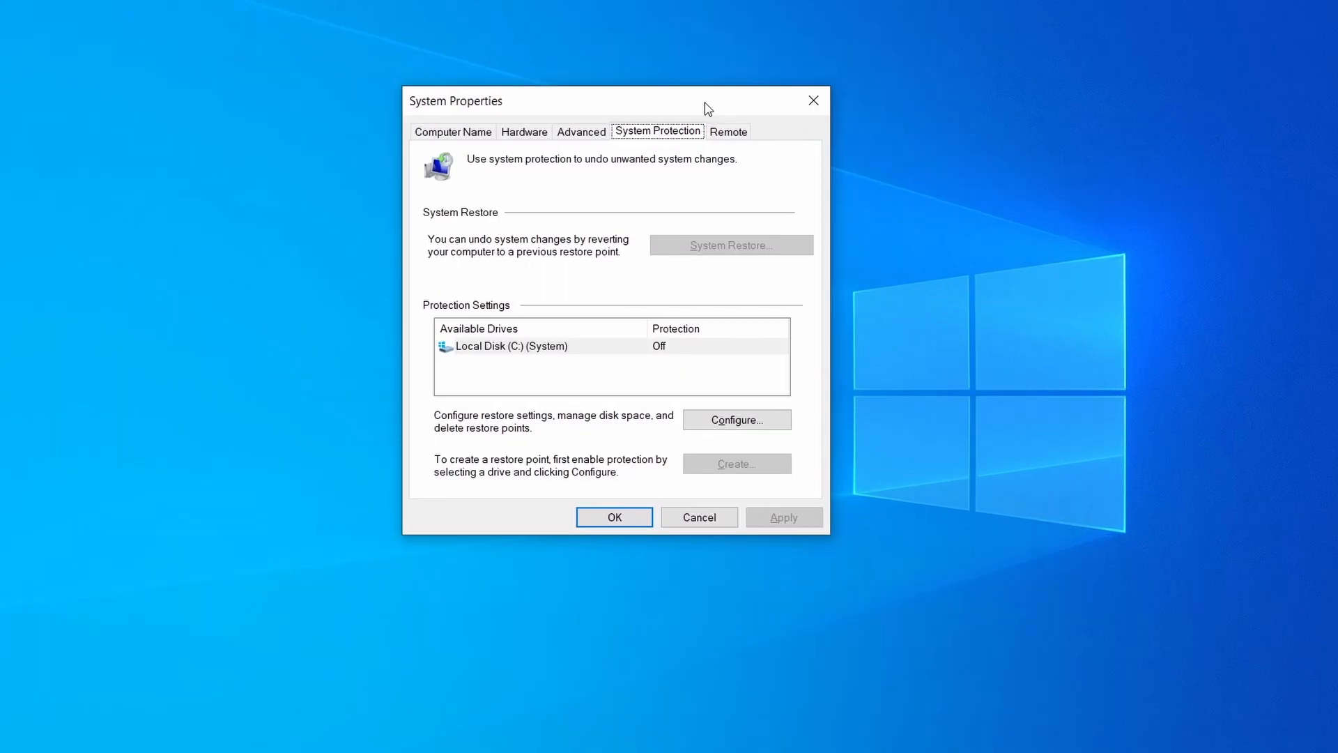
Turn on system protection for Local Disk (C:) with a maximum disk space usage of 4%
click(602, 349)
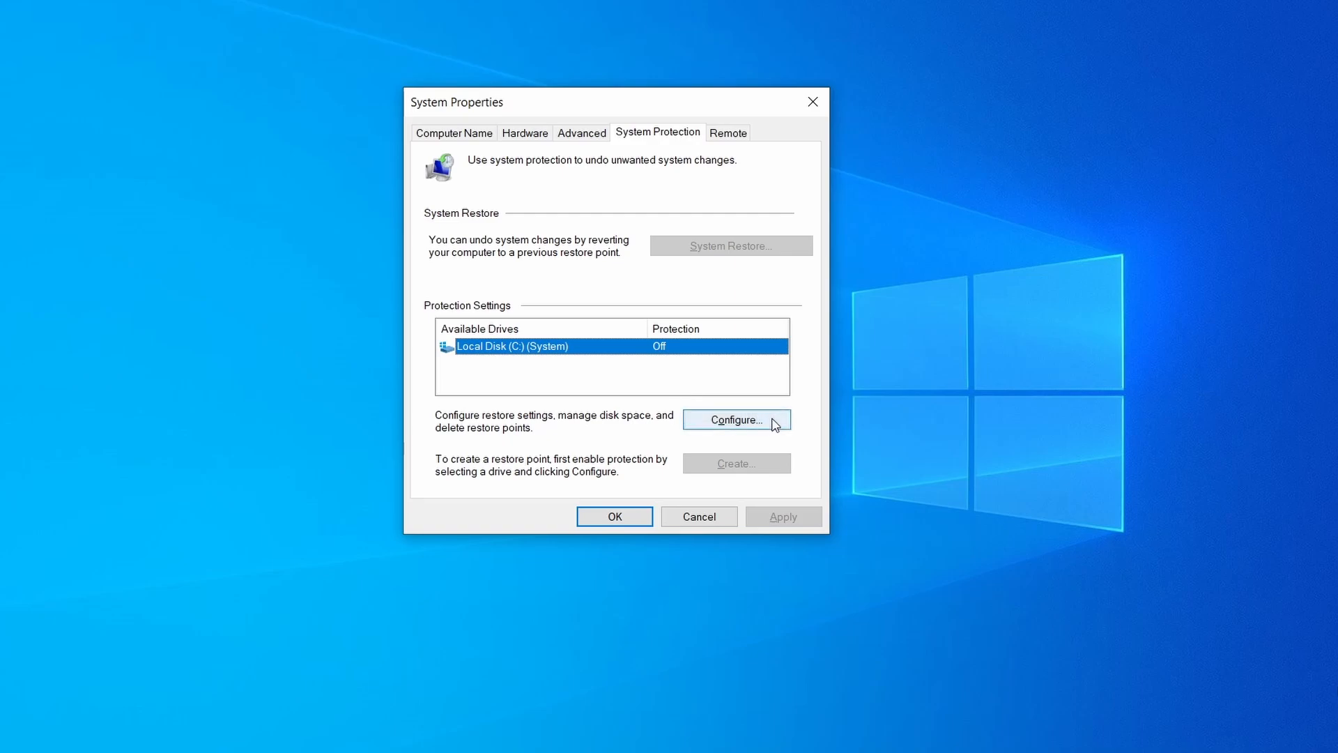
click(737, 421)
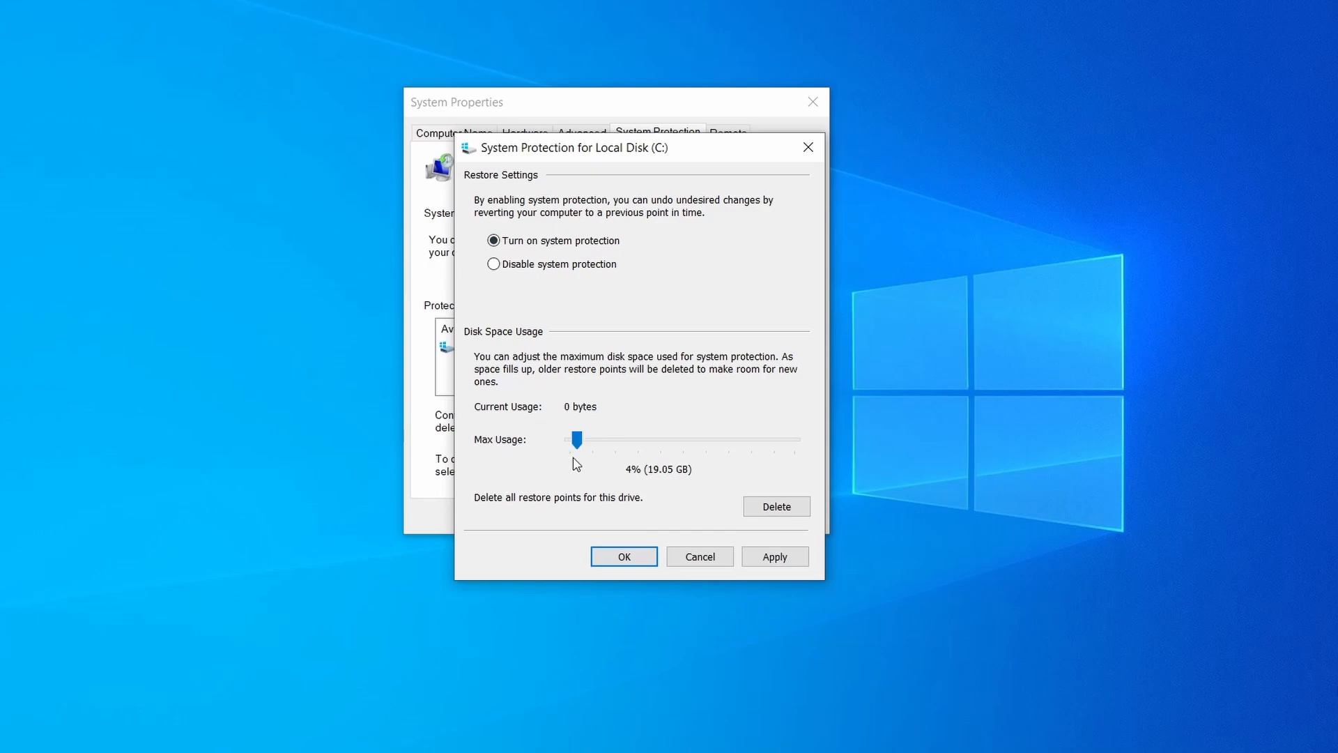
click(772, 556)
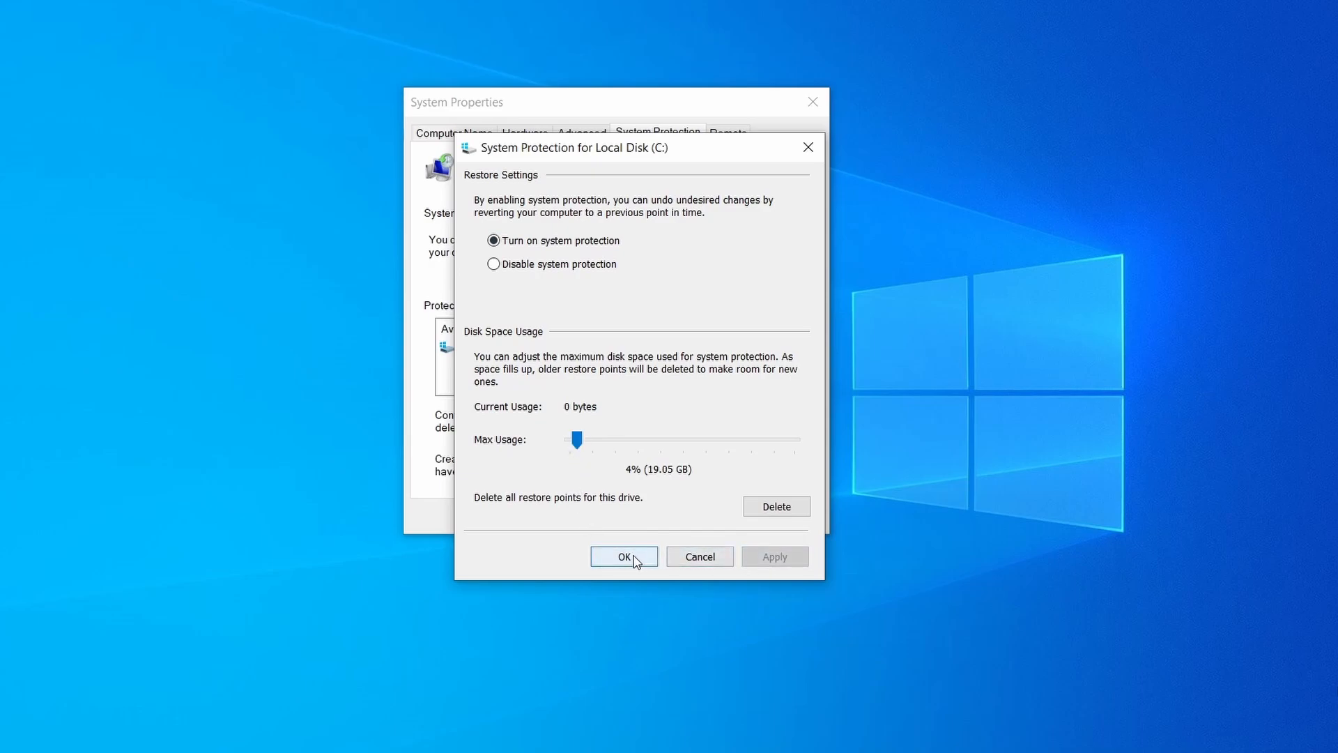
click(625, 557)
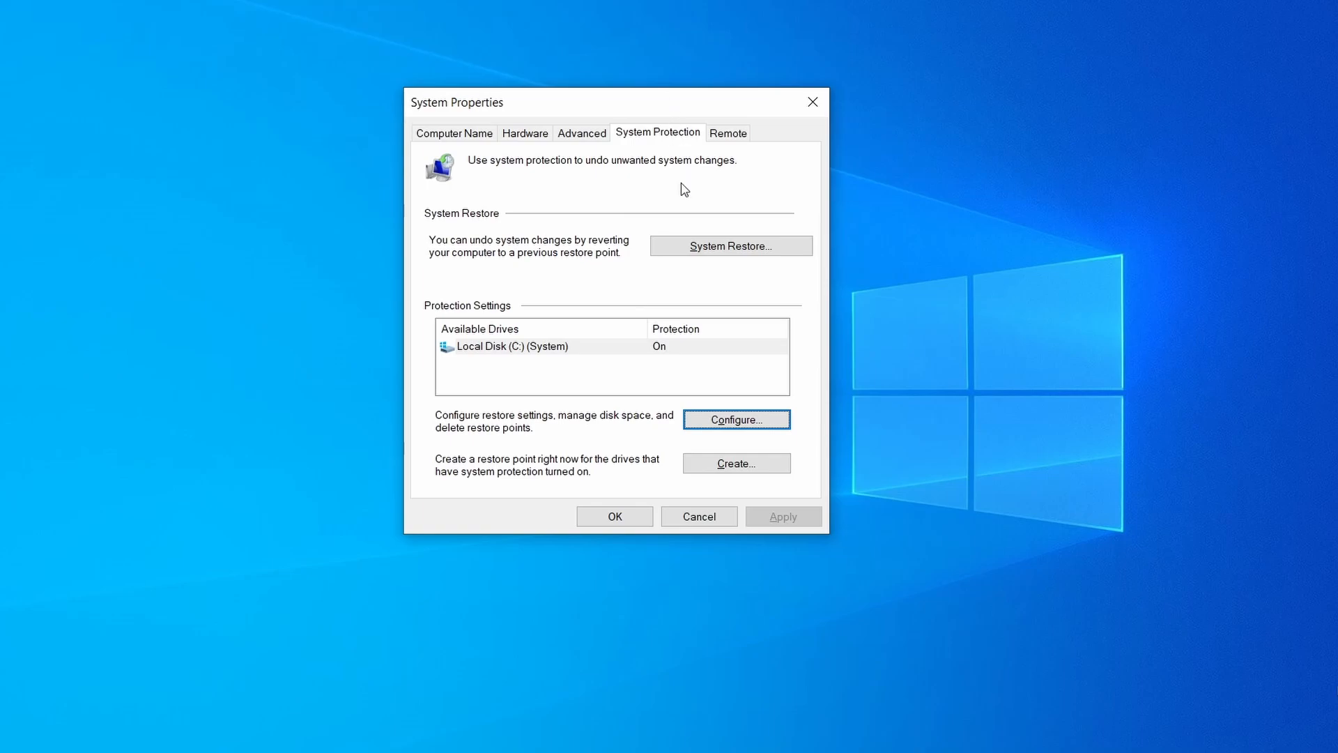
Create a restore point with the description "Restore Point 1"
click(749, 472)
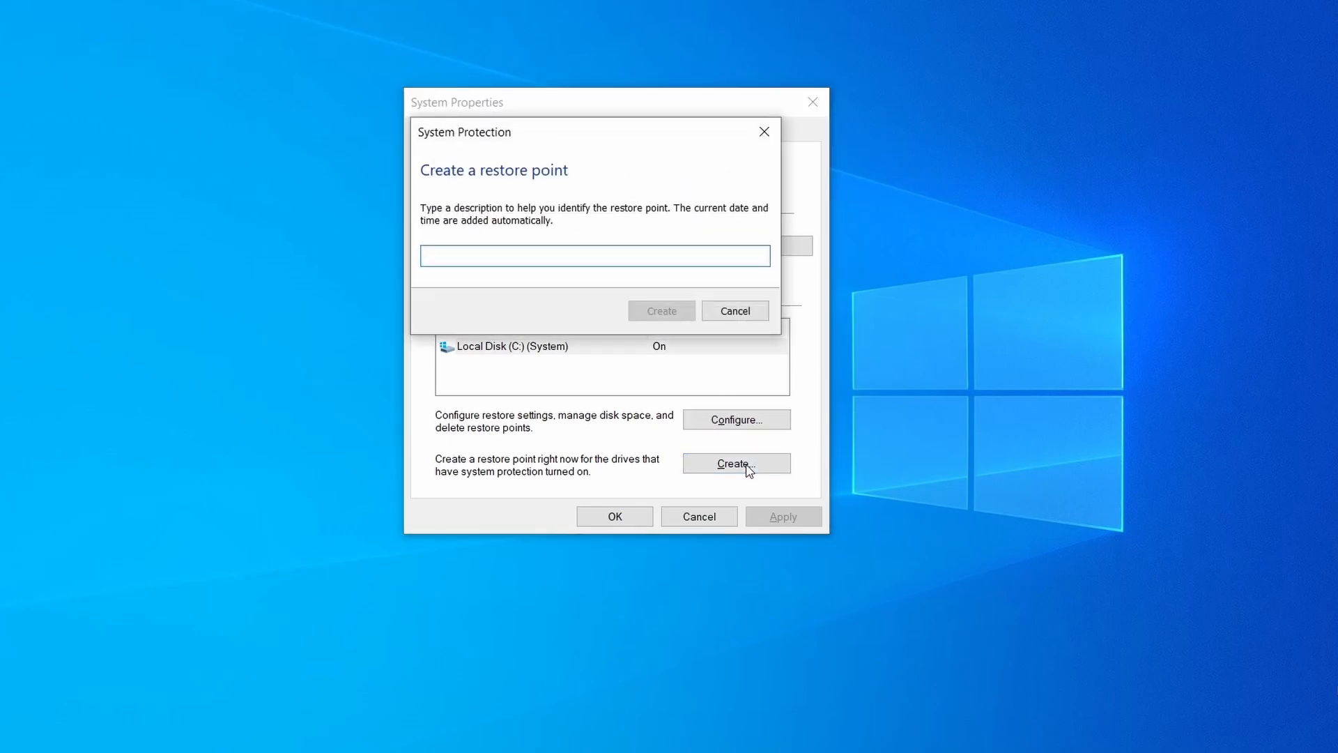
text(Restore Point 1)
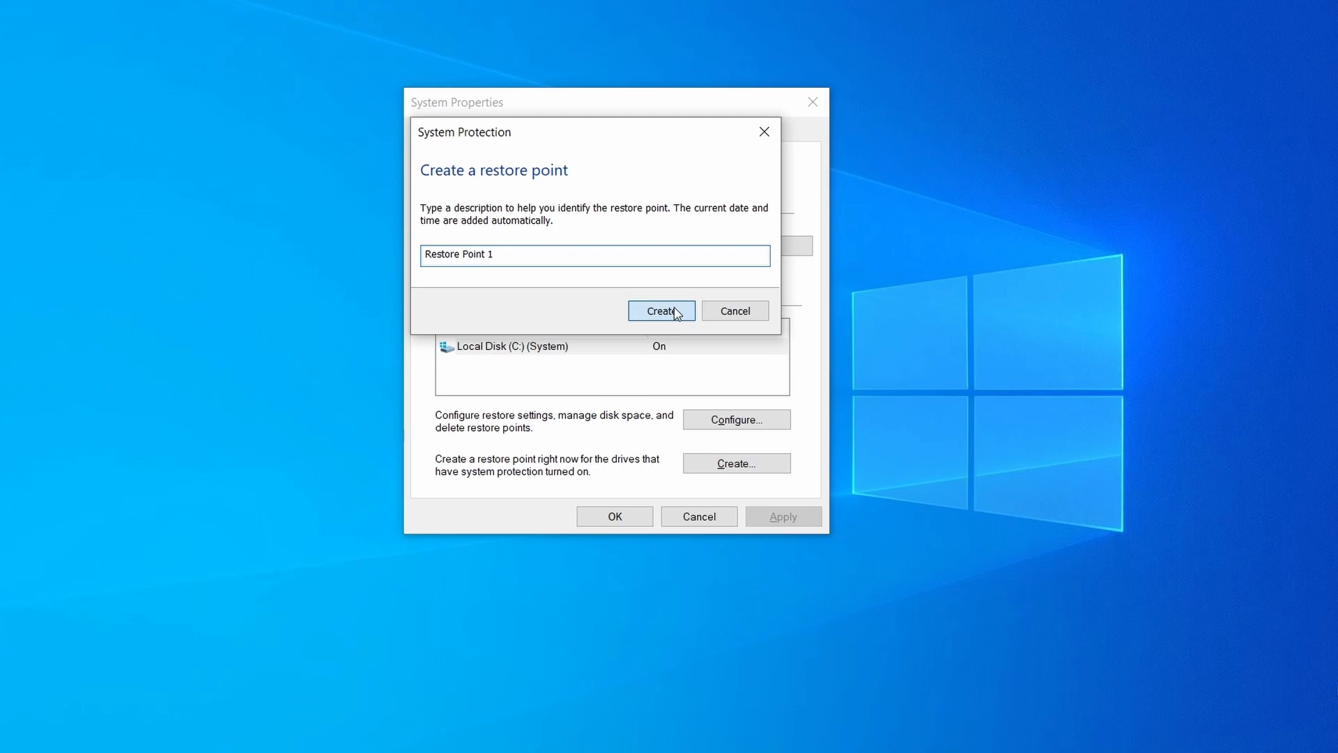
click(674, 309)
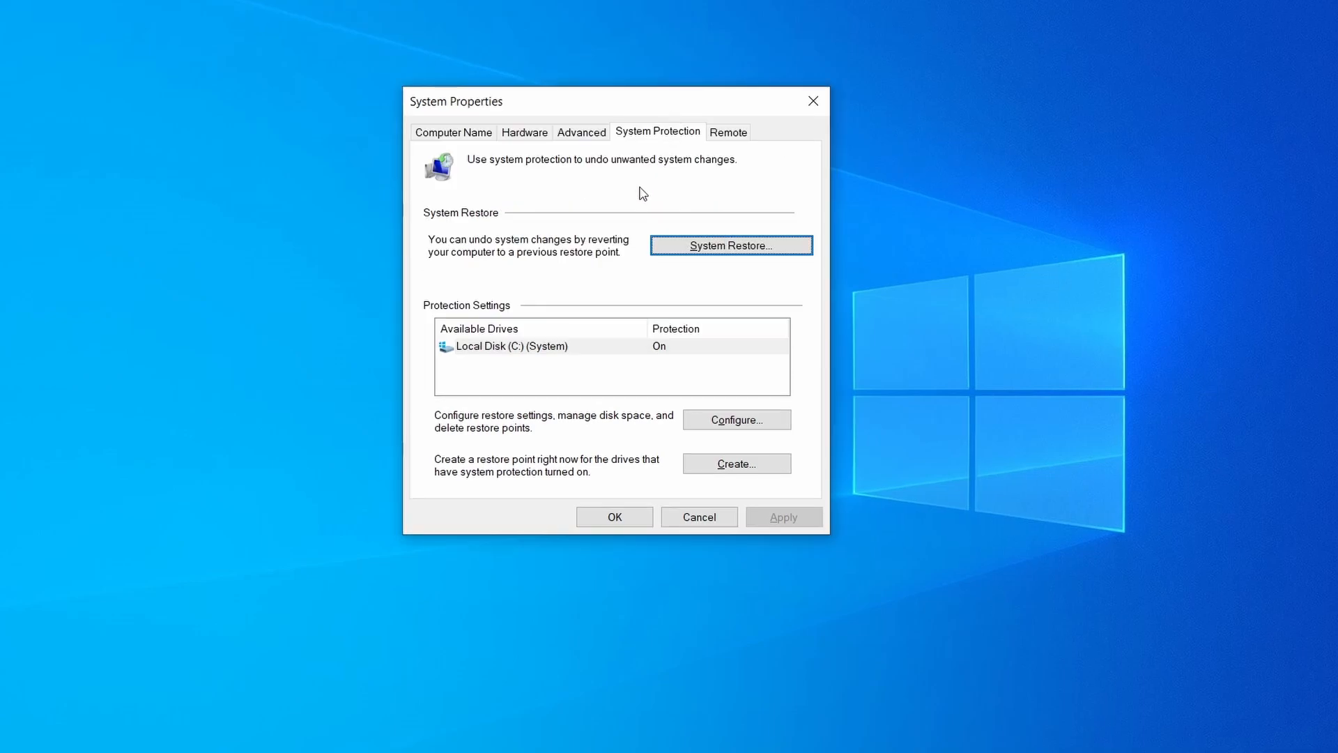
Start System Restore, continue past the introduction and select a restore point
click(785, 250)
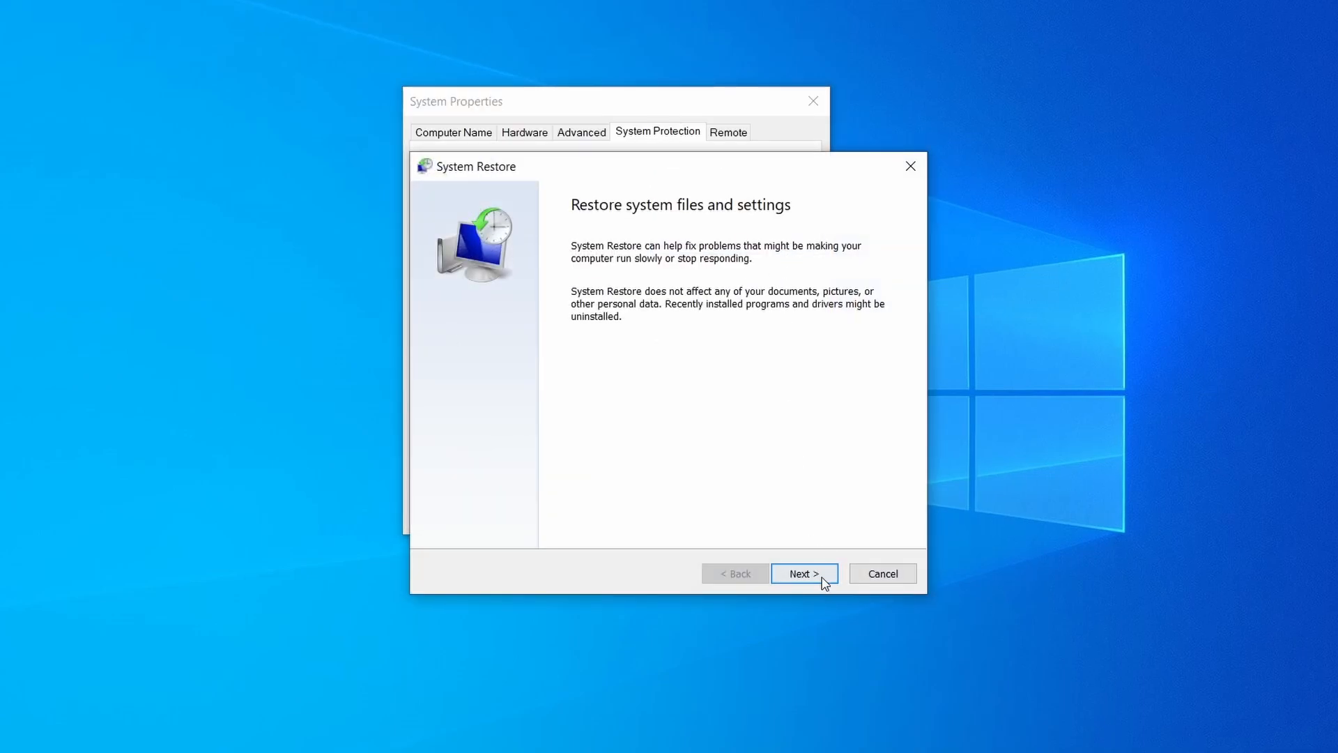
click(824, 582)
click(658, 320)
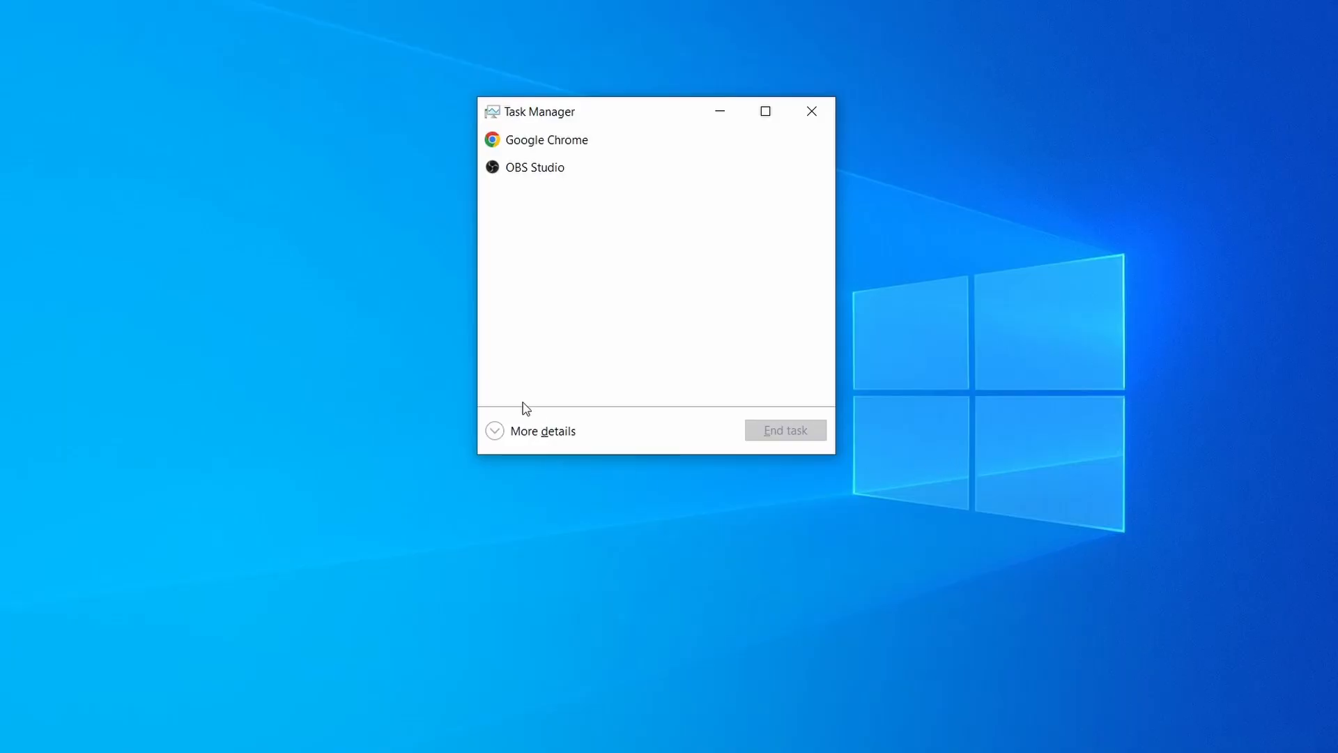
Expand Task Manager to full details, sort processes by CPU and memory, and open the file location of Example Malware Process
click(506, 433)
click(655, 163)
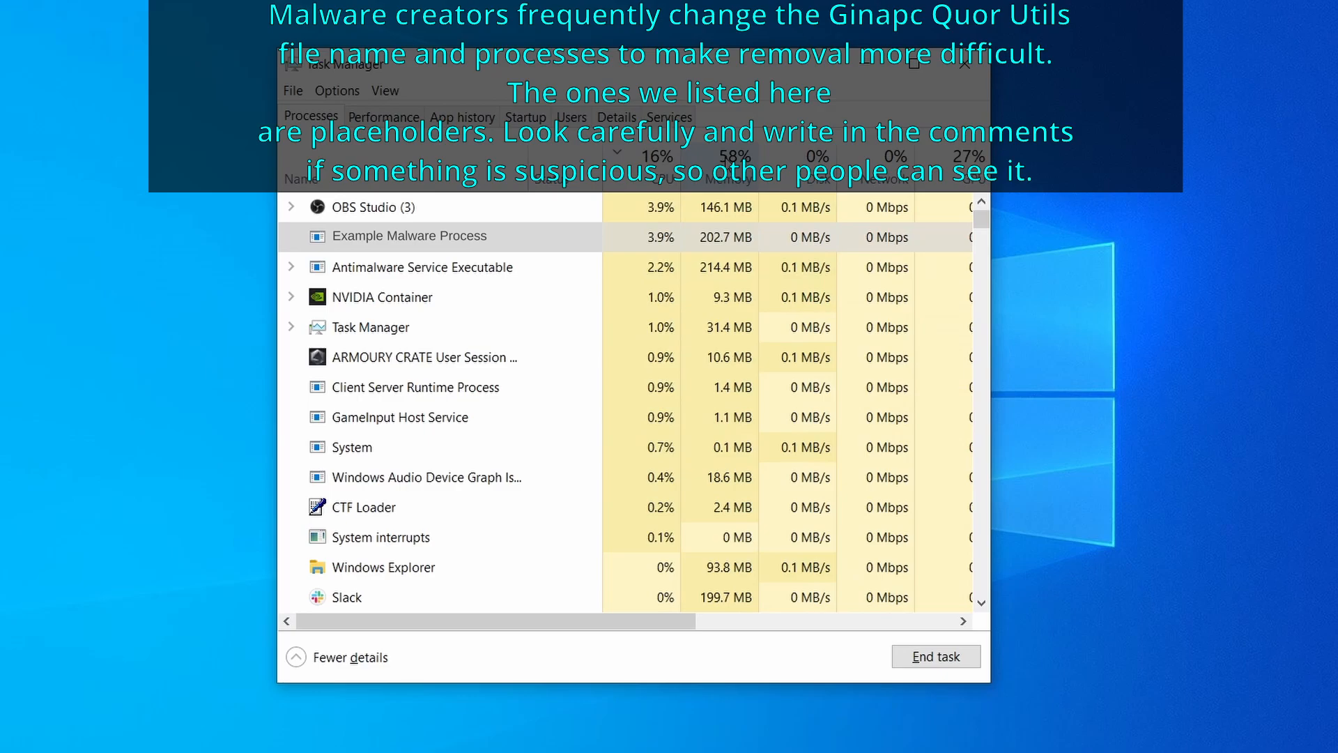
click(728, 167)
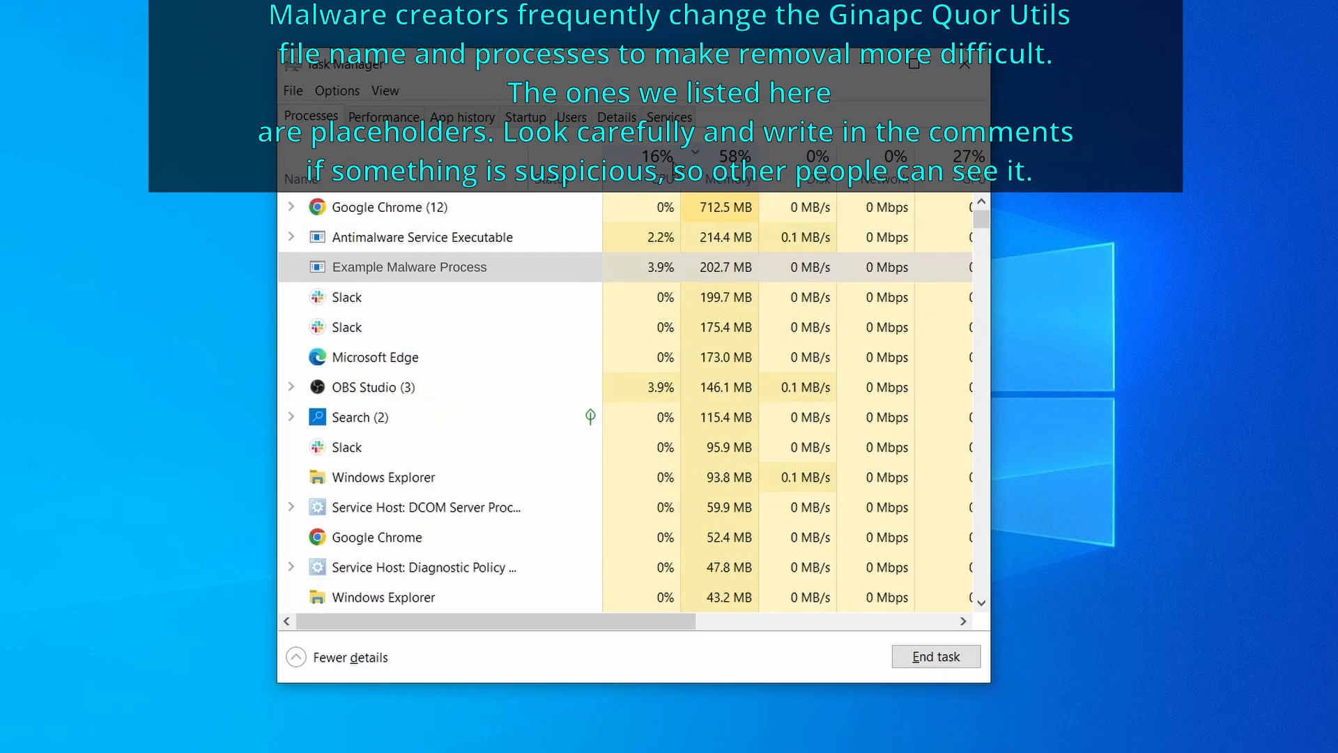
right_click(639, 267)
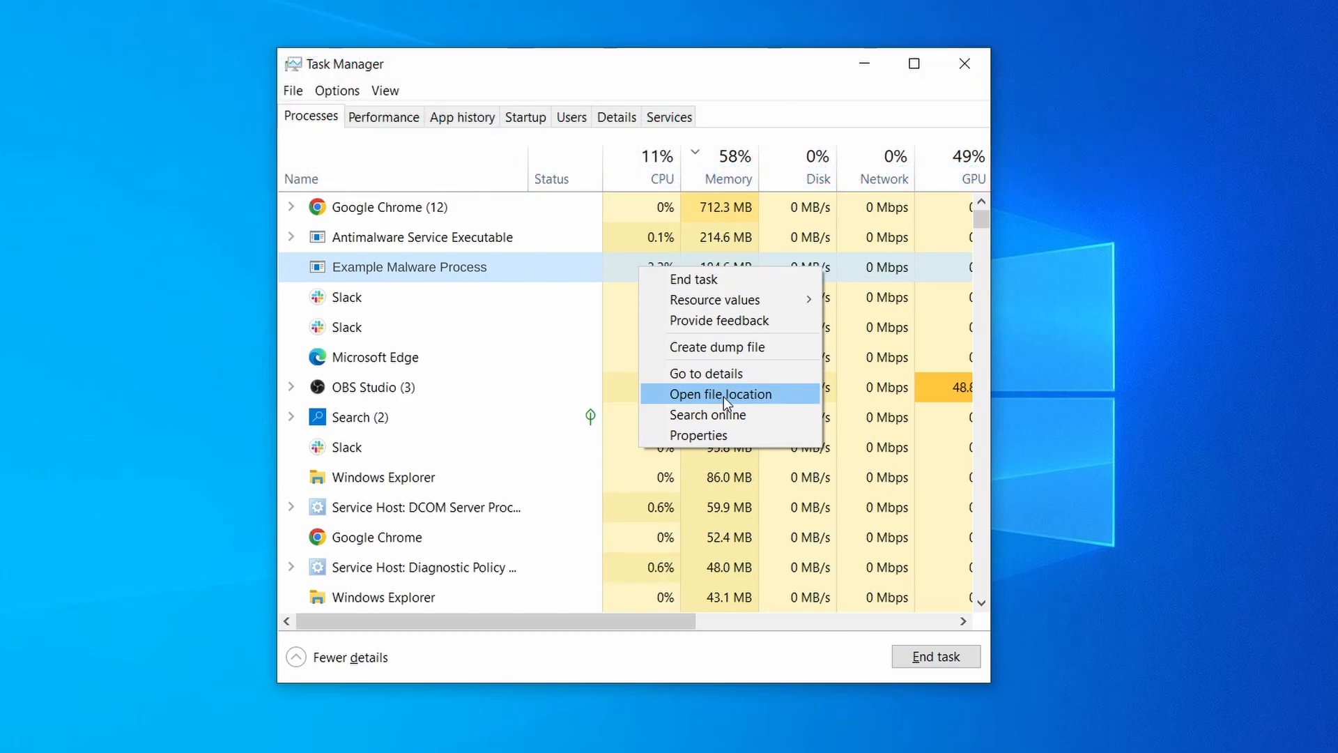
click(724, 394)
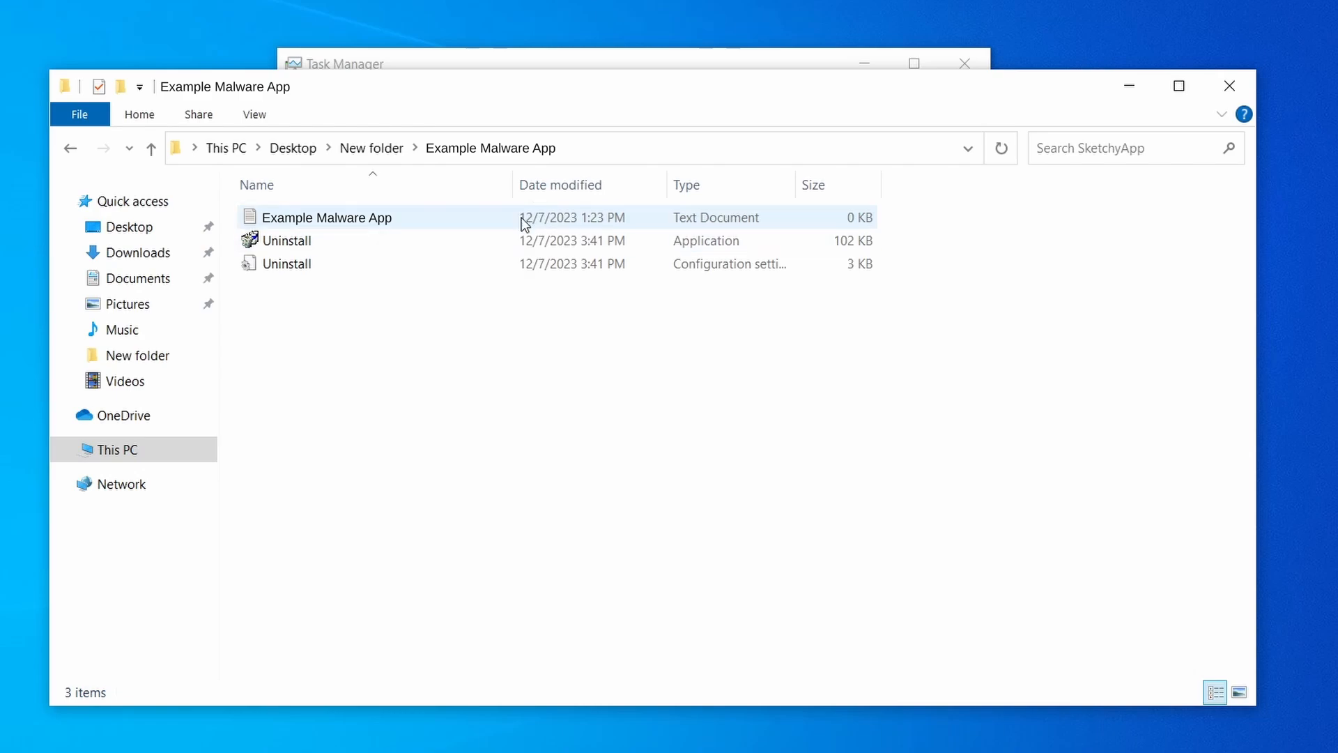
Delete all three files in the Example Malware App folder and close the folder window
click(709, 61)
right_click(643, 269)
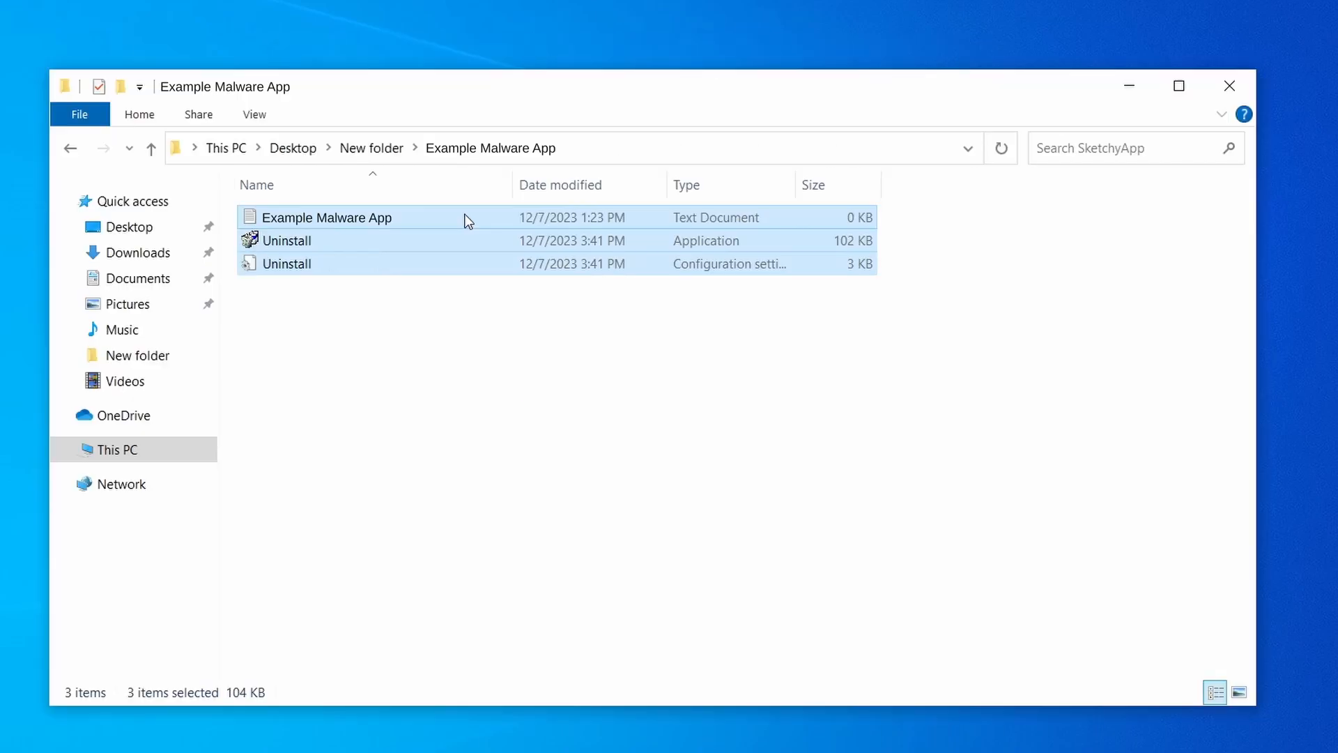
right_click(464, 217)
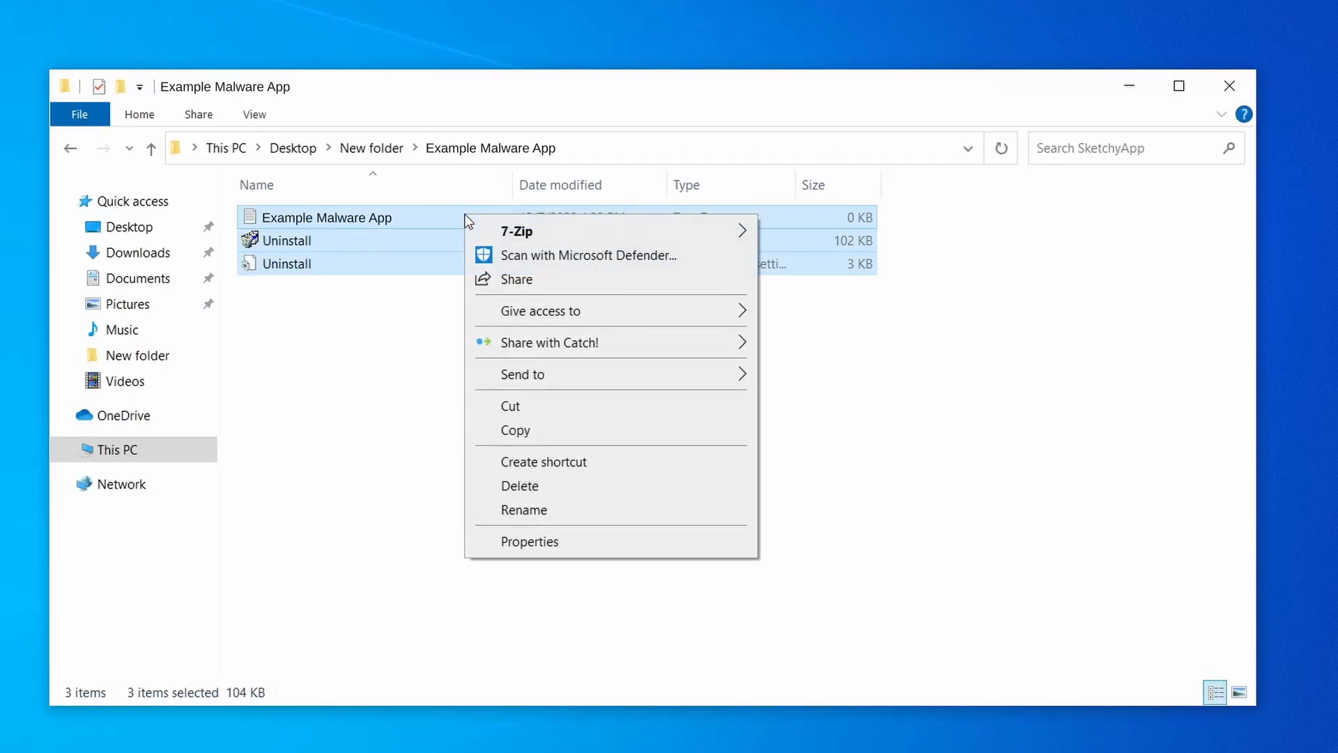
click(582, 486)
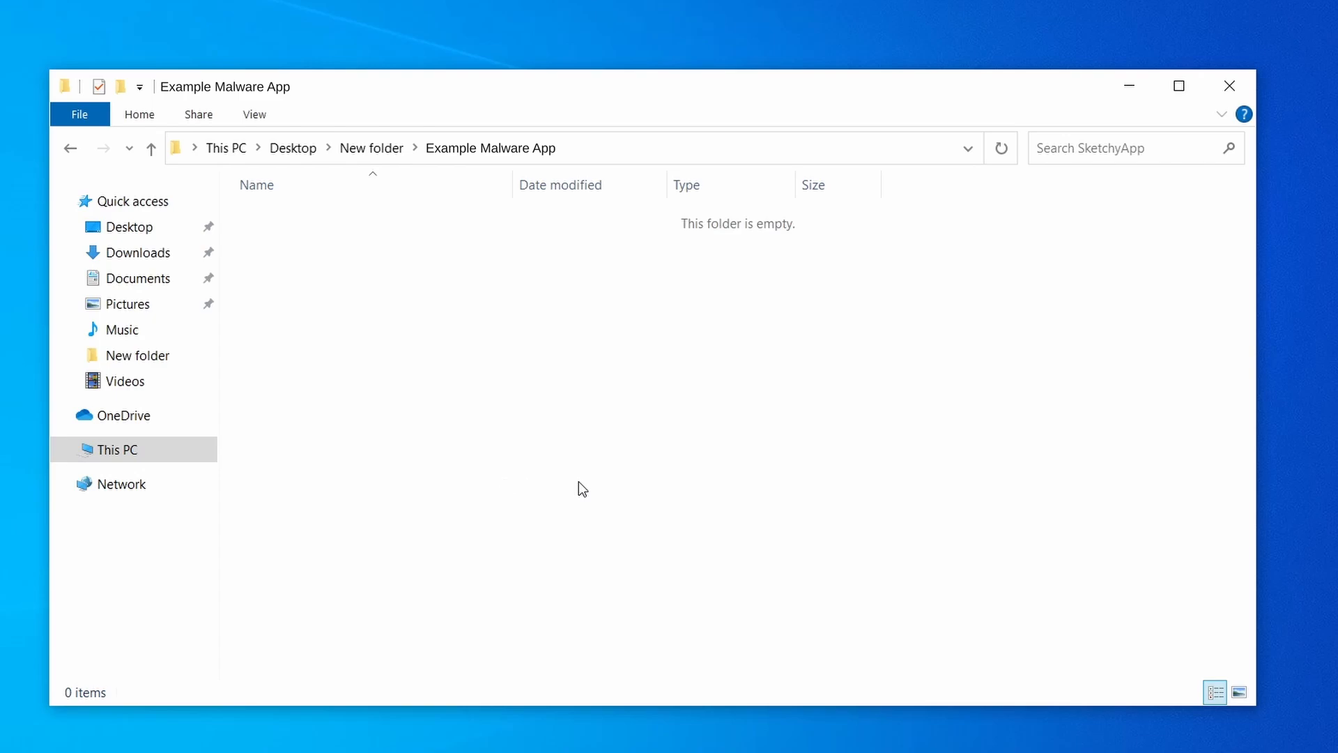
click(1231, 75)
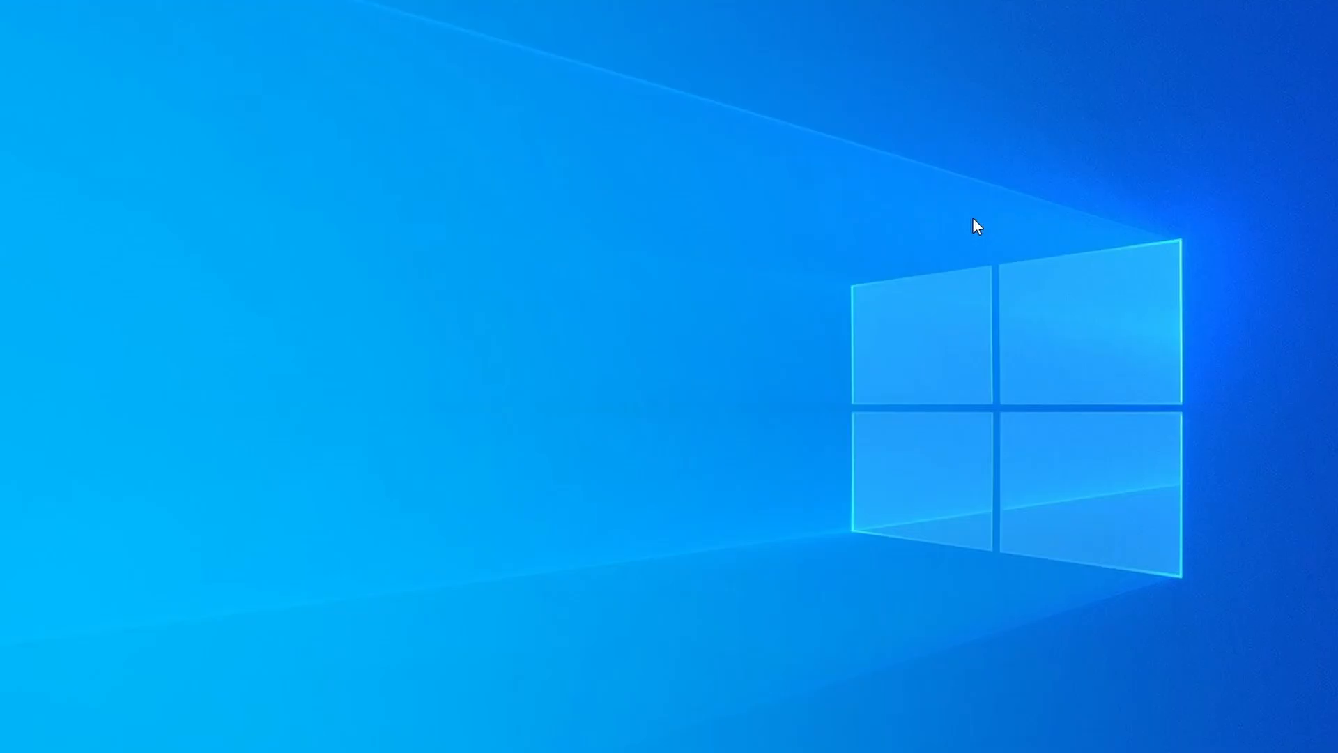
Reopen Task Manager, sort processes by CPU and memory, and bring up the available actions for the Example Malware App process
key(ctrl+shift+Escape)
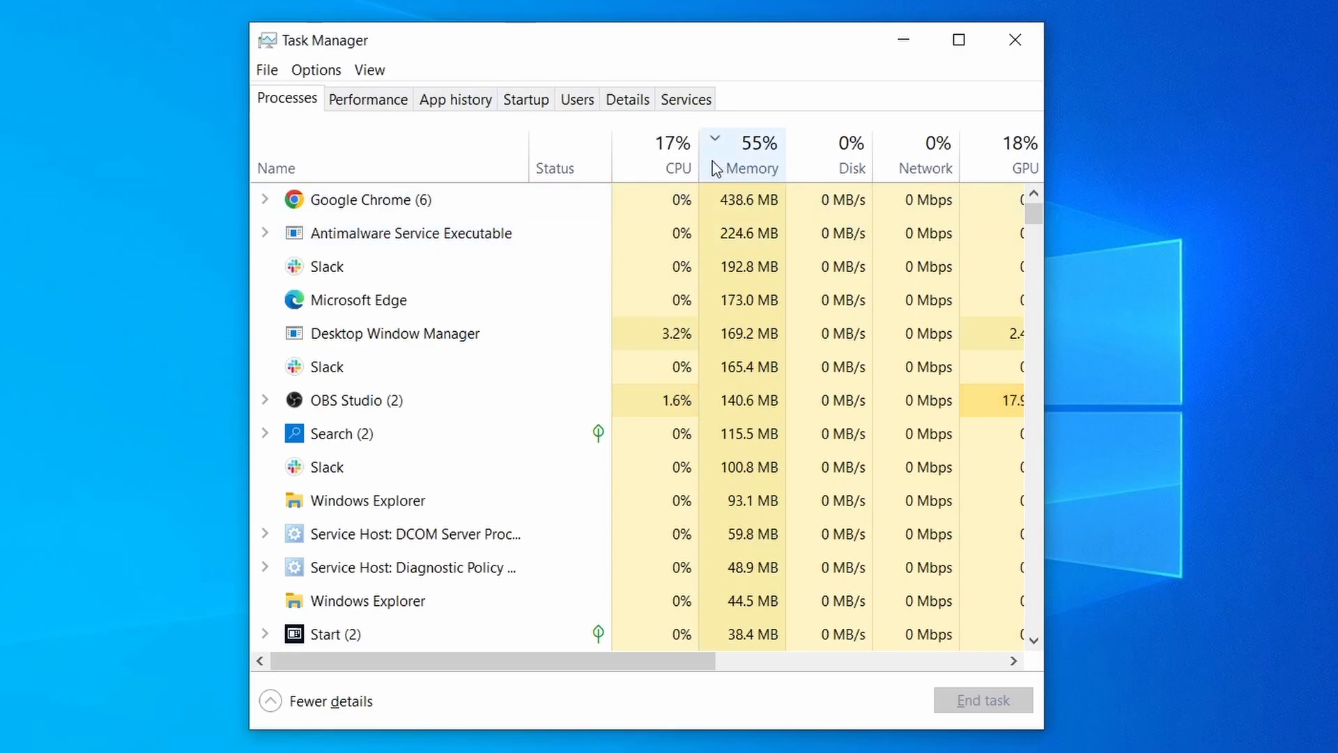
click(646, 164)
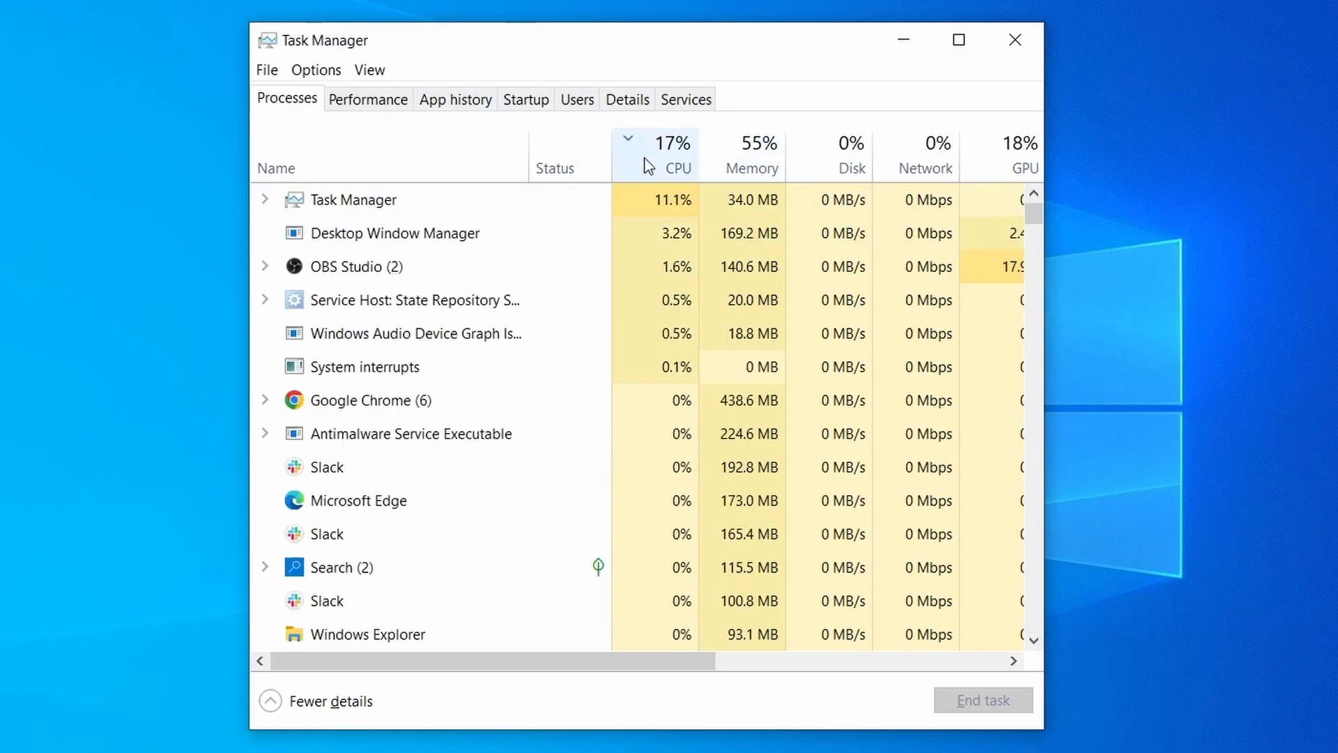
click(760, 150)
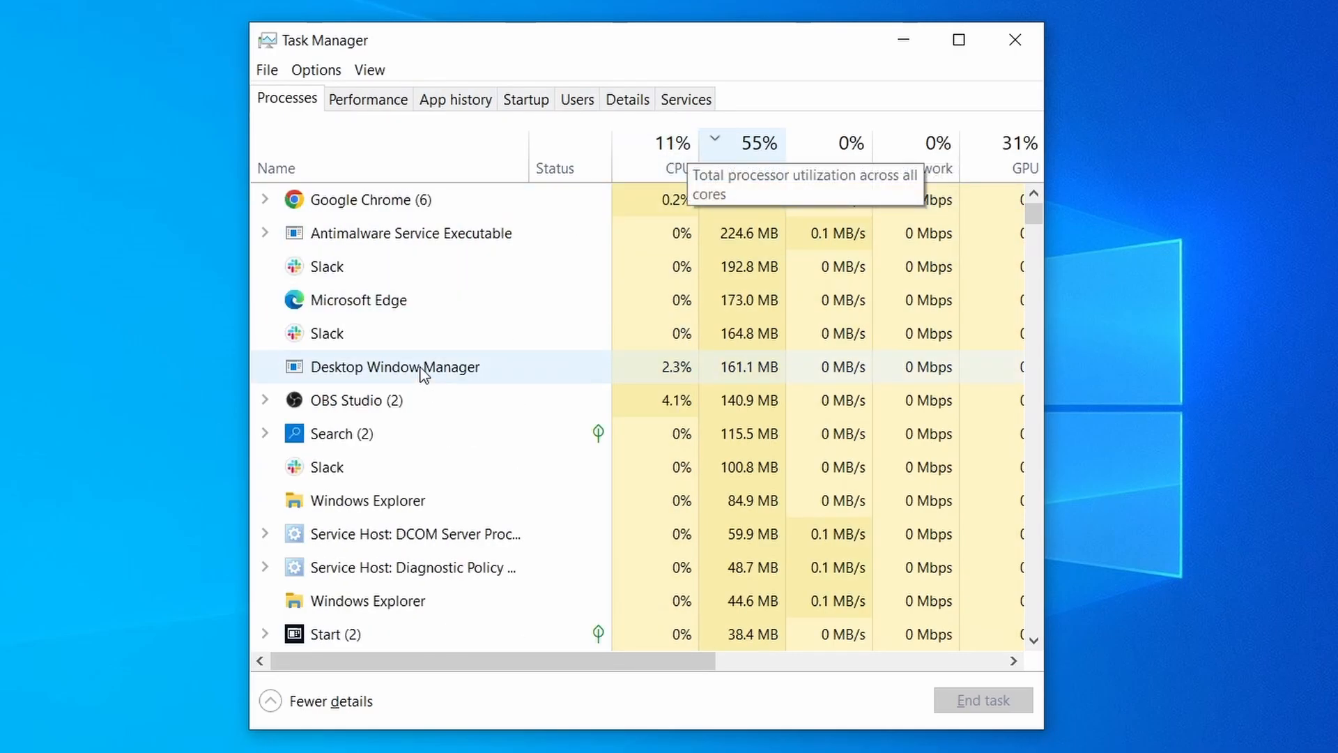
scroll(582, 470, down, 2)
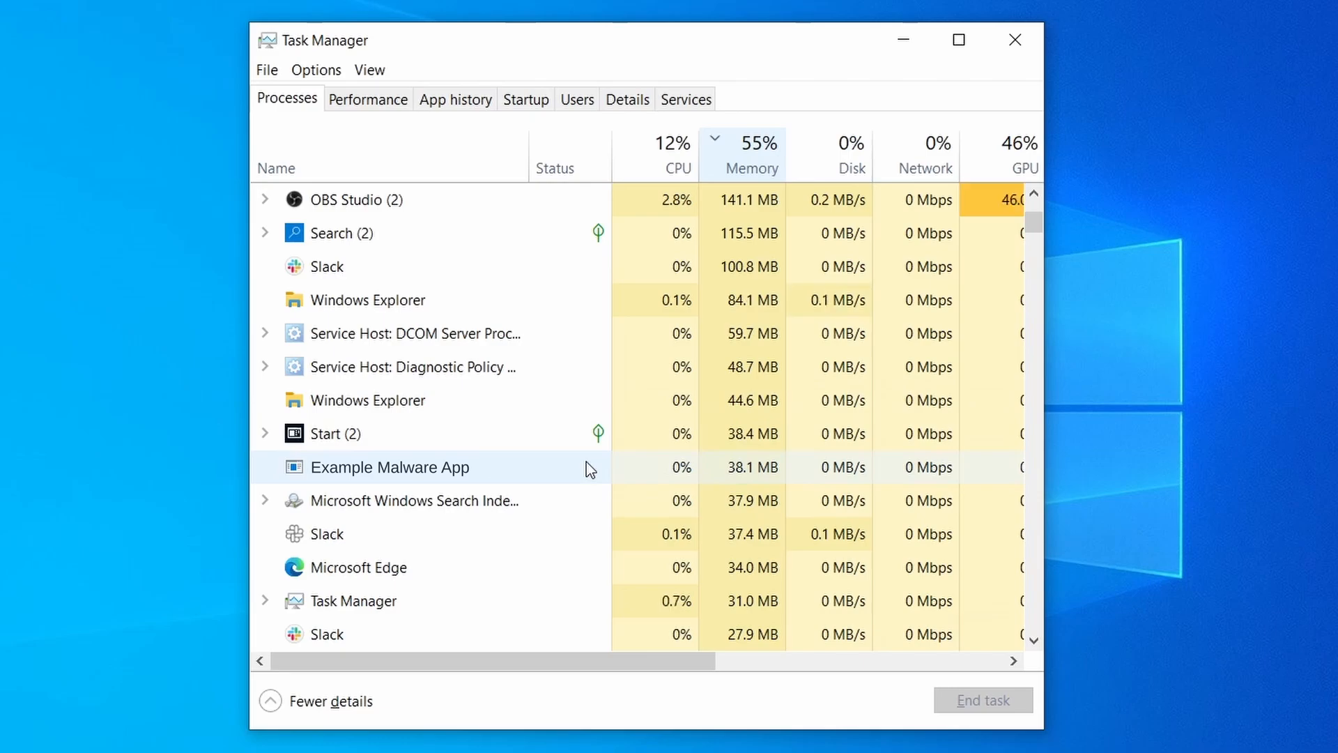
right_click(587, 462)
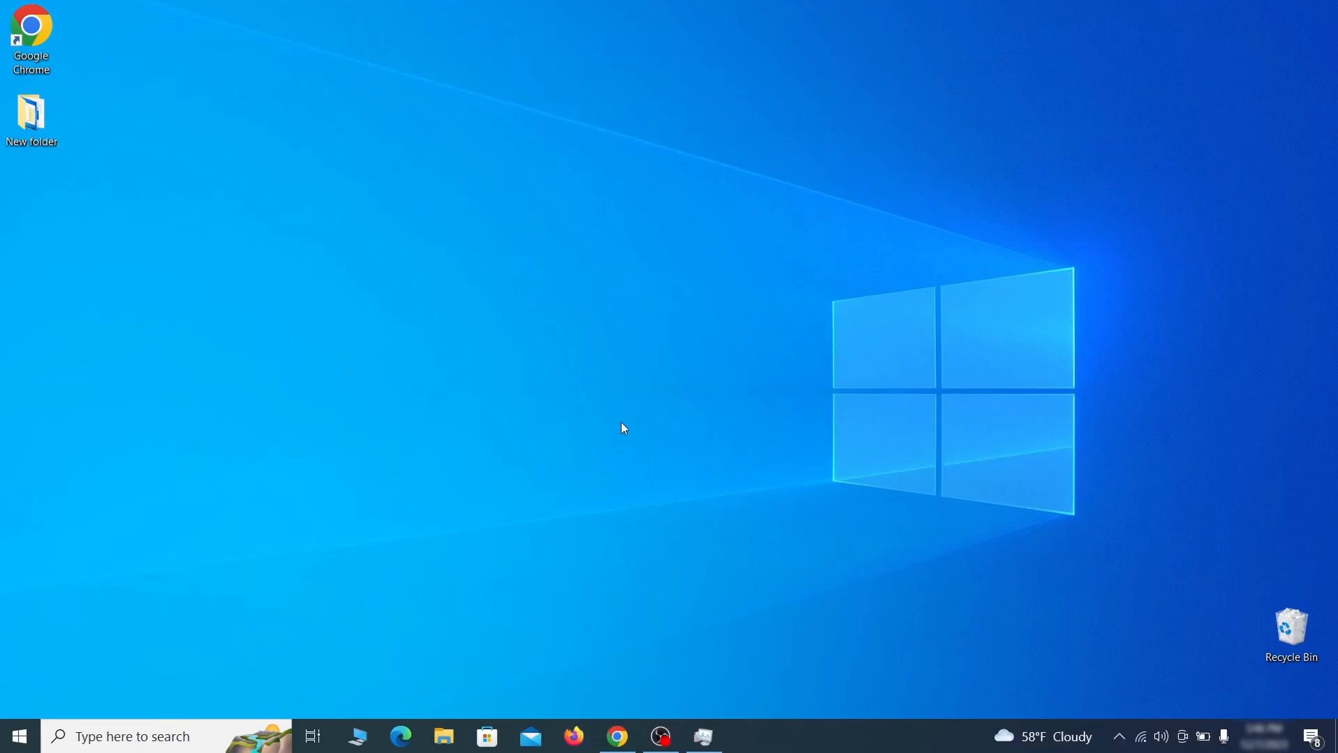
Search Windows for "view network connections" and open the Network Connections window
key(super)
text(view network connectio)
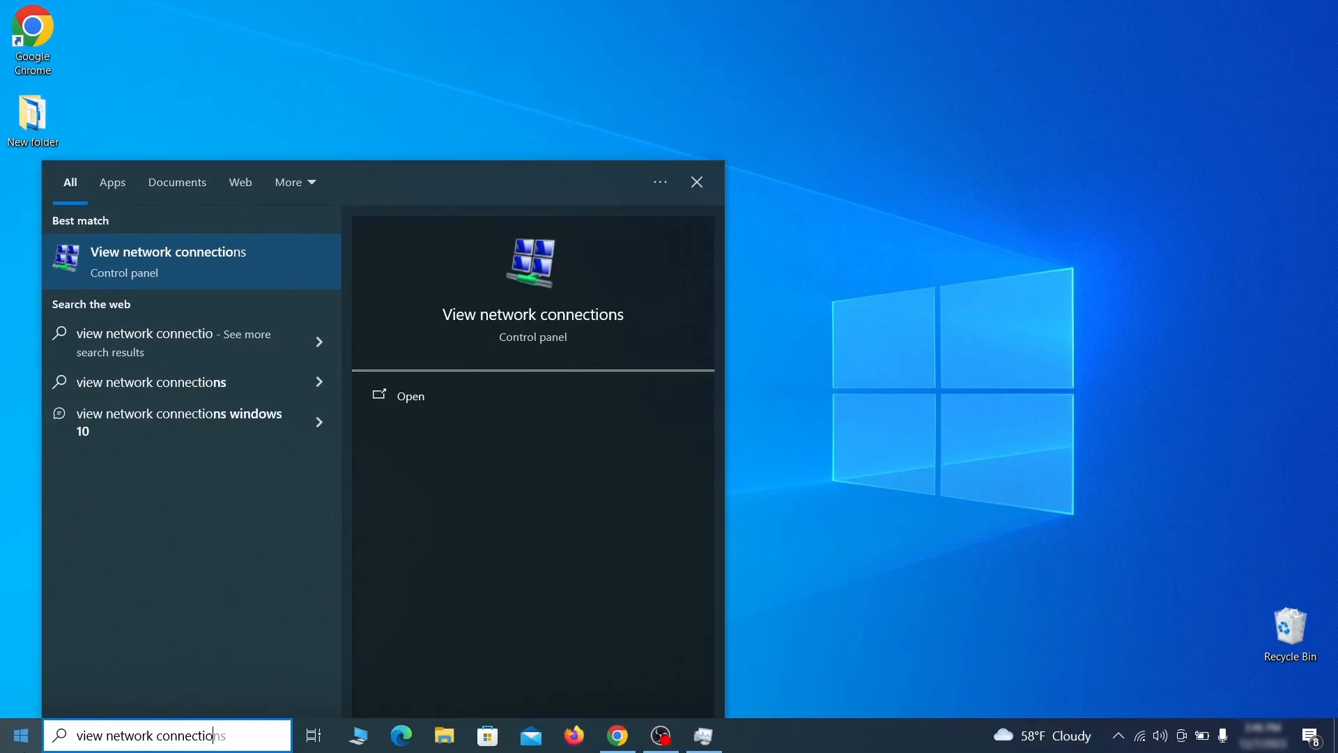
text(ns)
key(Return)
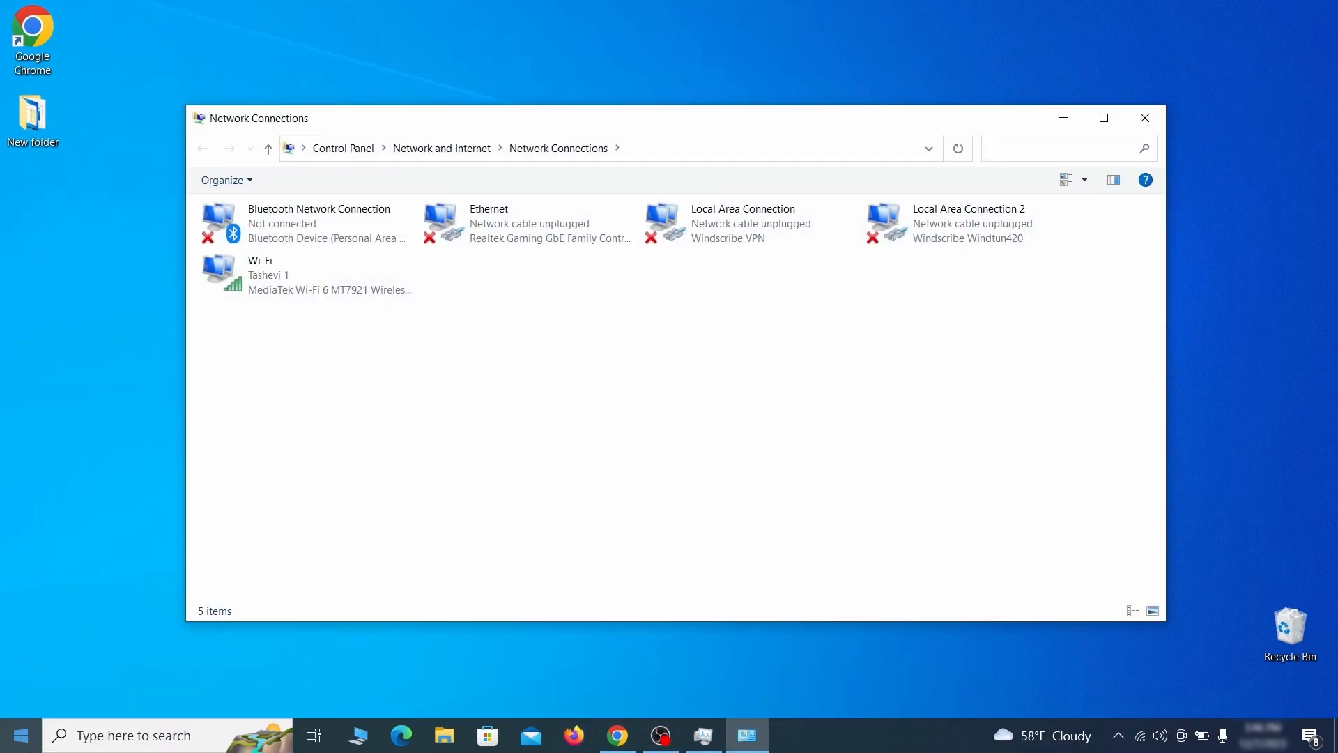
Open the Wi-Fi connection's Internet Protocol Version 4 (TCP/IPv4) properties and move the dialog clear of the Wi-Fi properties
click(242, 268)
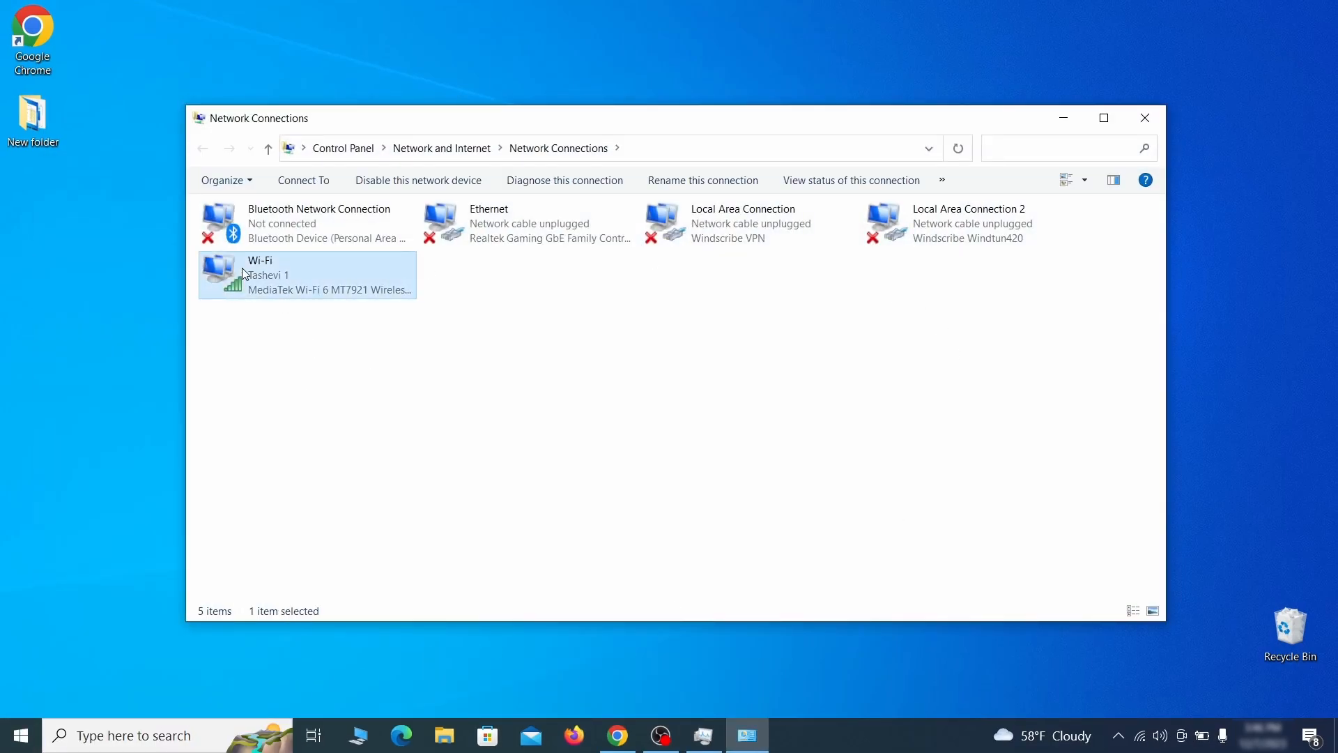
right_click(285, 288)
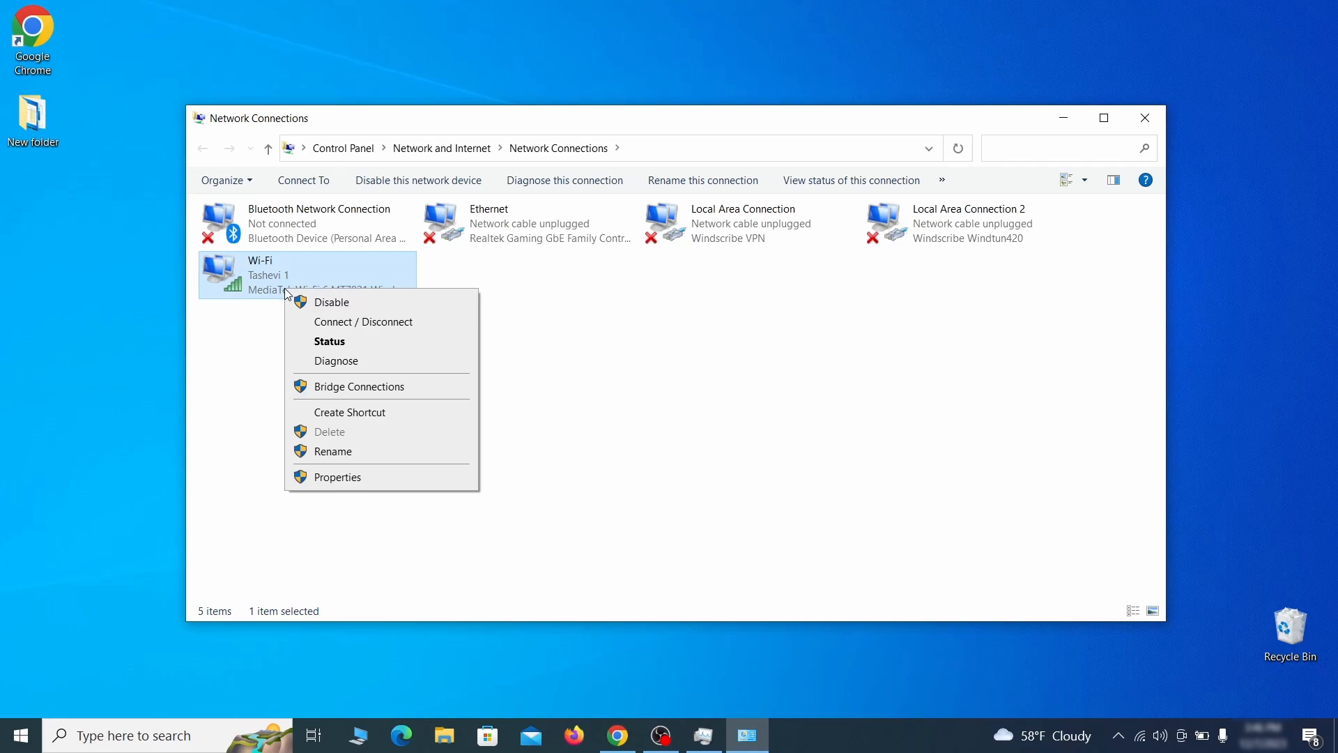
click(338, 478)
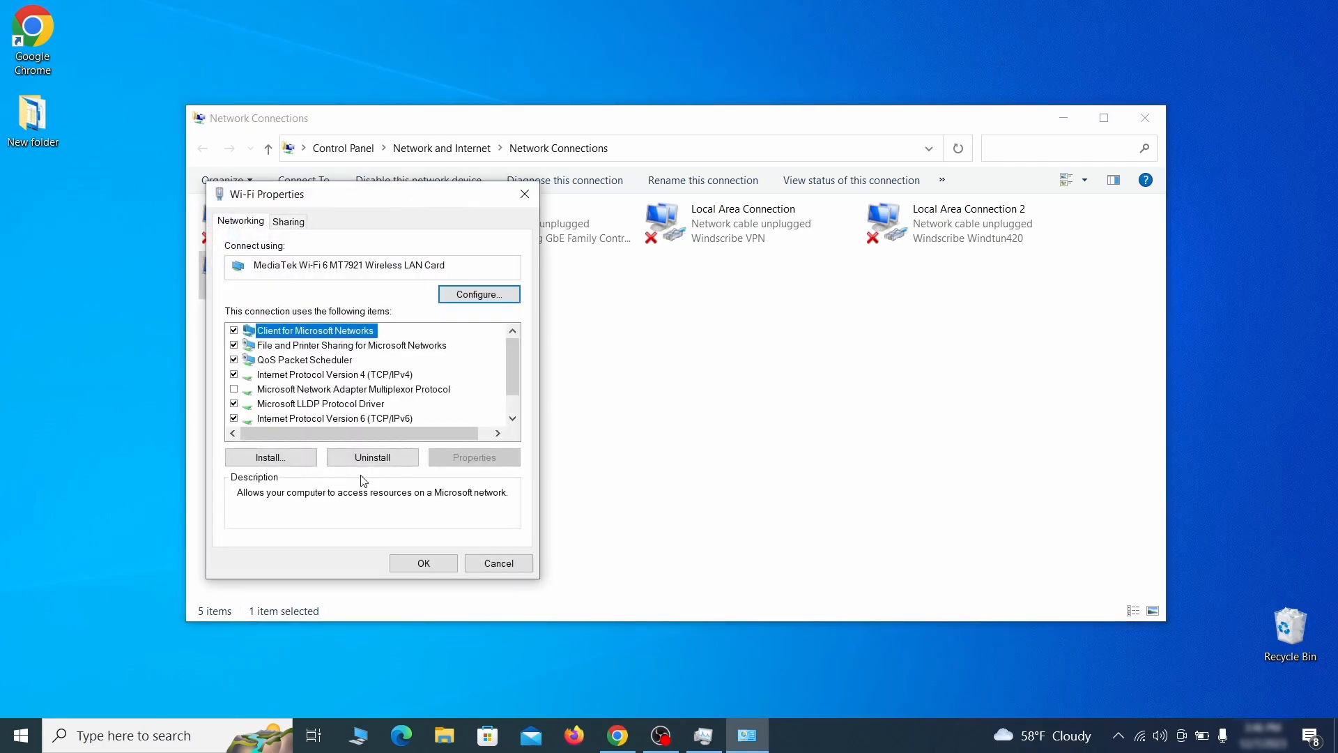
click(347, 376)
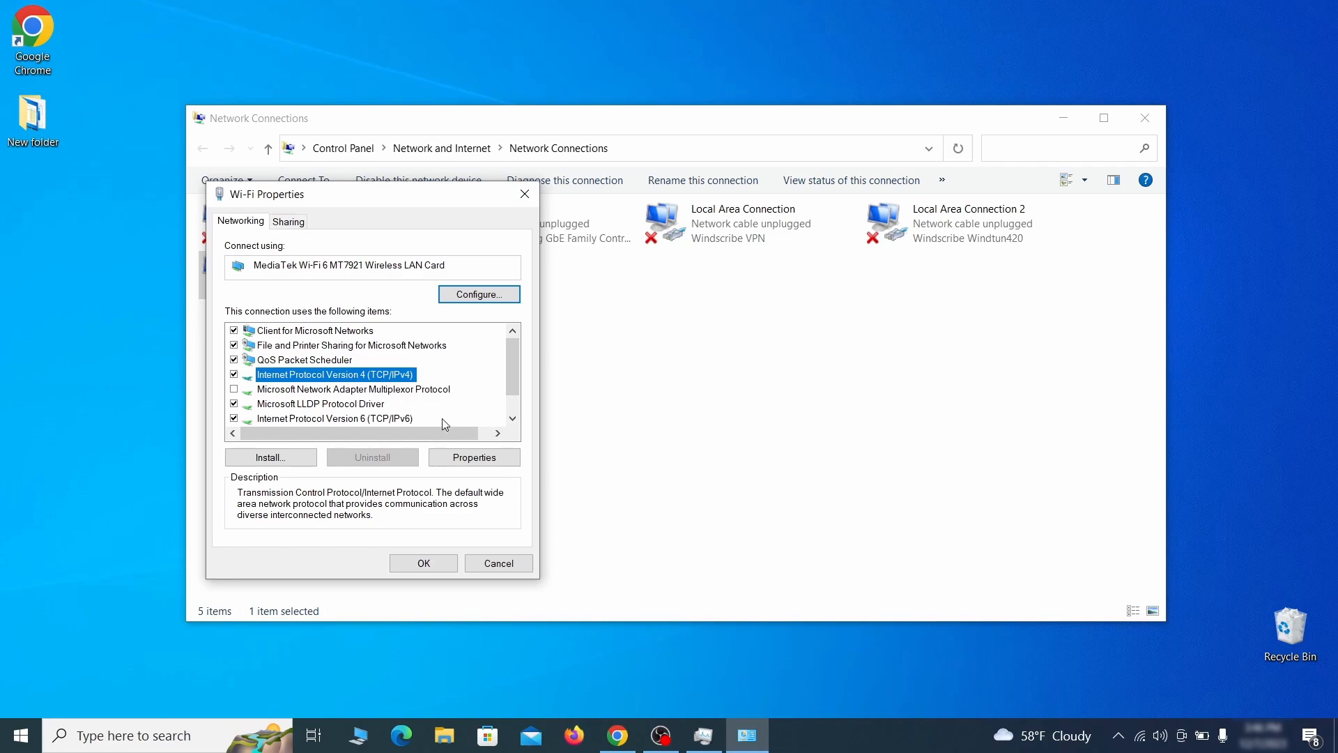
click(472, 457)
drag(477, 256, 677, 203)
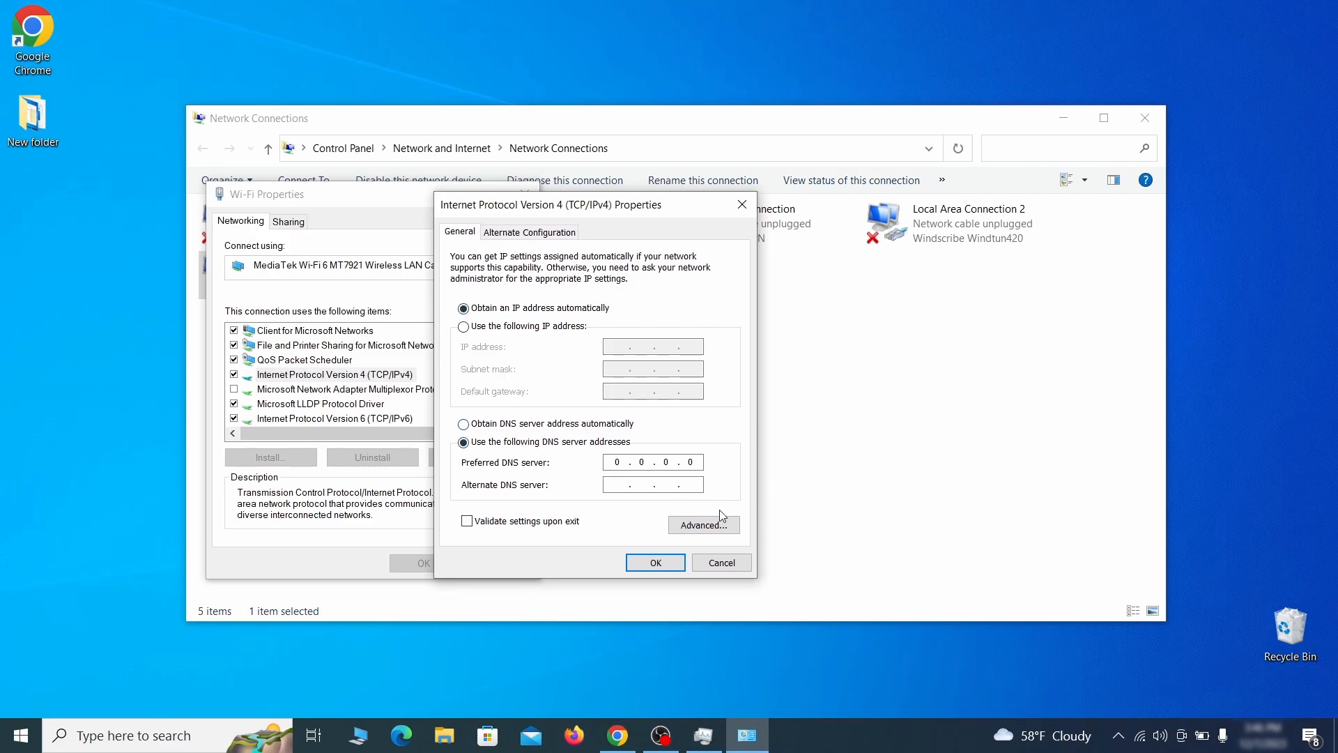
Remove the DNS server address 0.0.0.0 in the advanced TCP/IP settings, then confirm and close the Wi-Fi properties
click(723, 533)
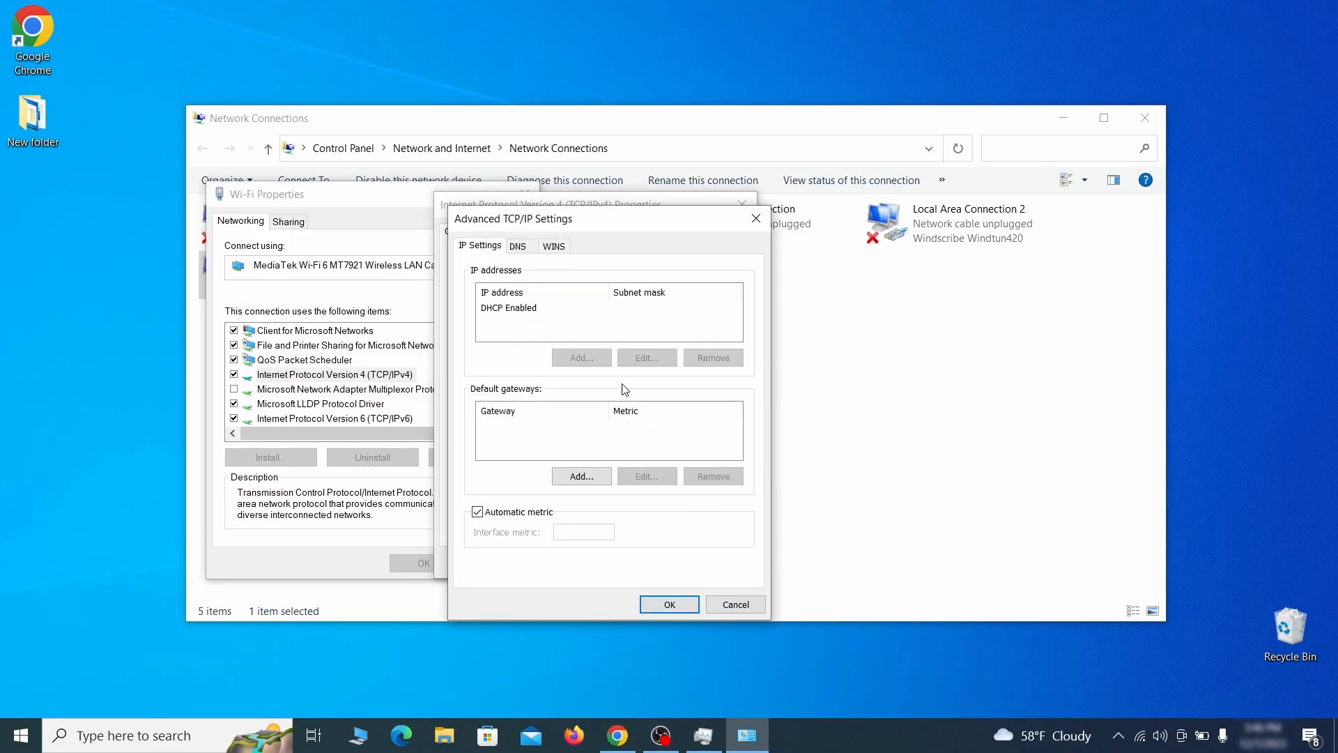
click(519, 247)
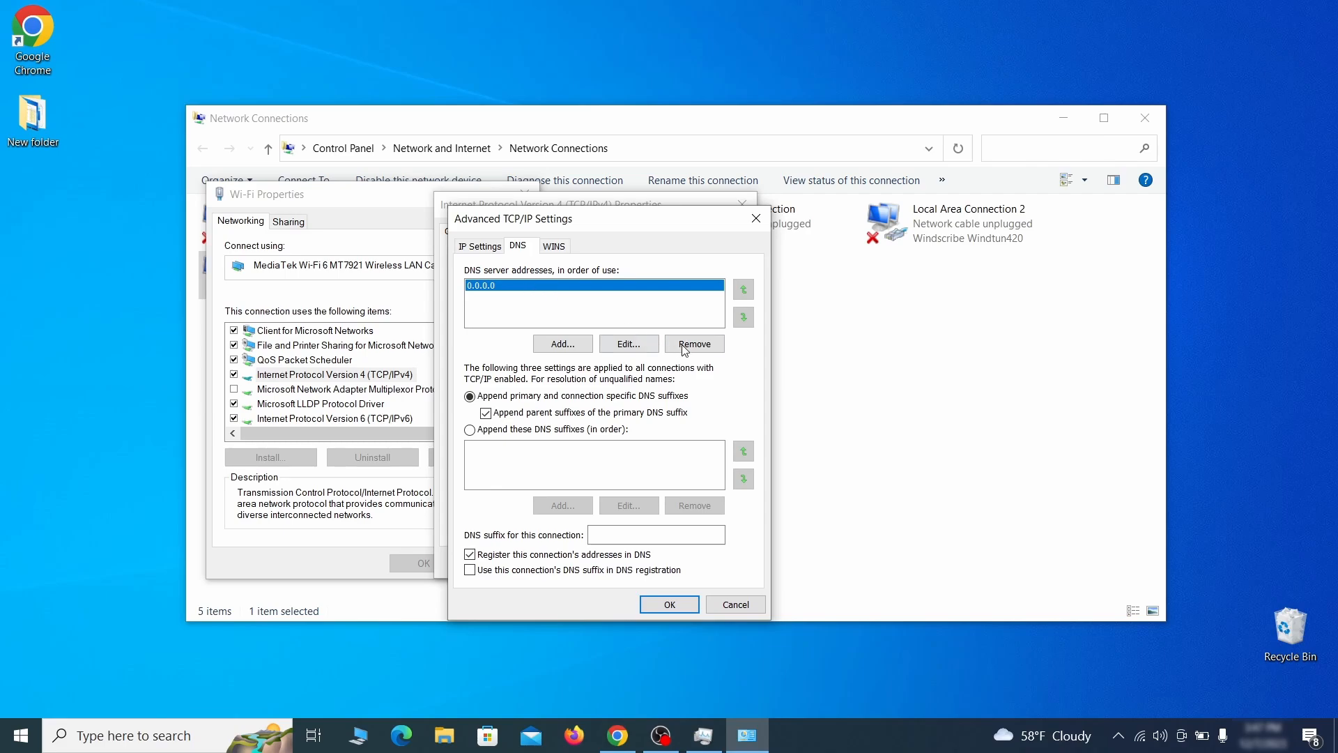
click(708, 348)
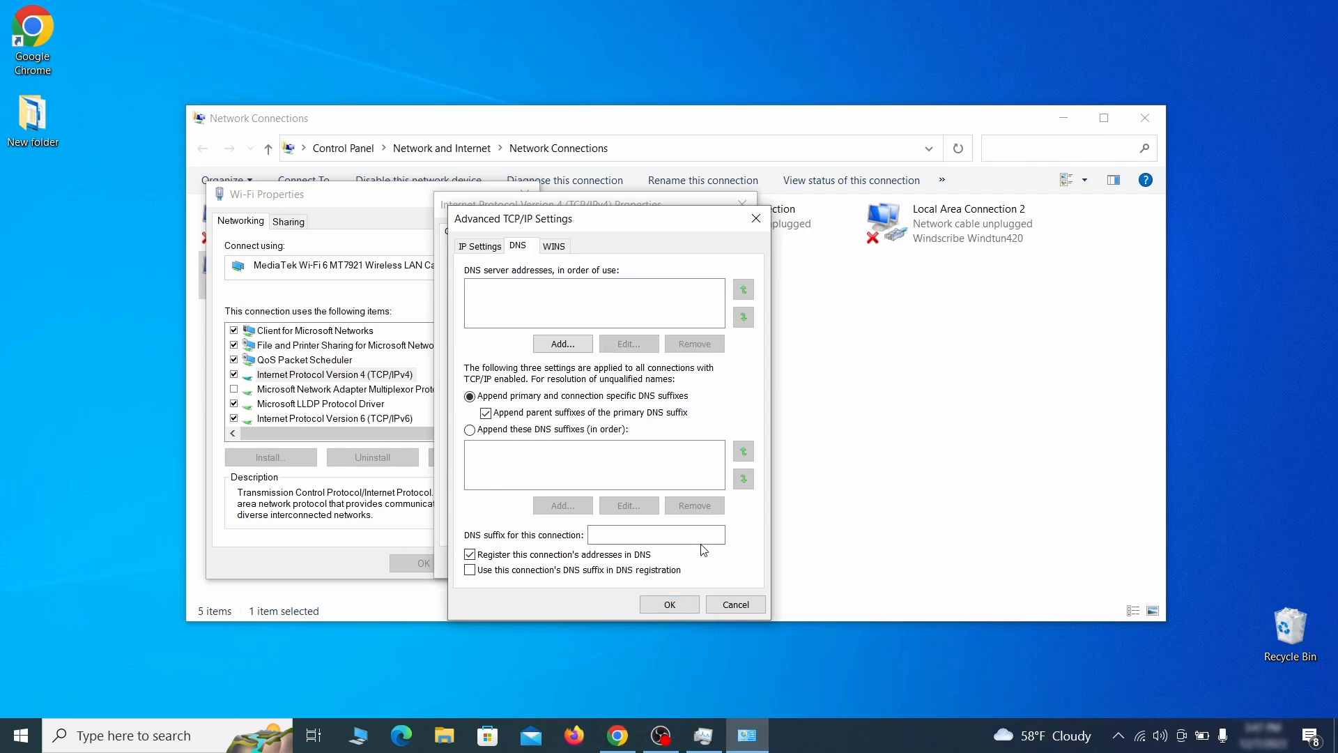
click(680, 607)
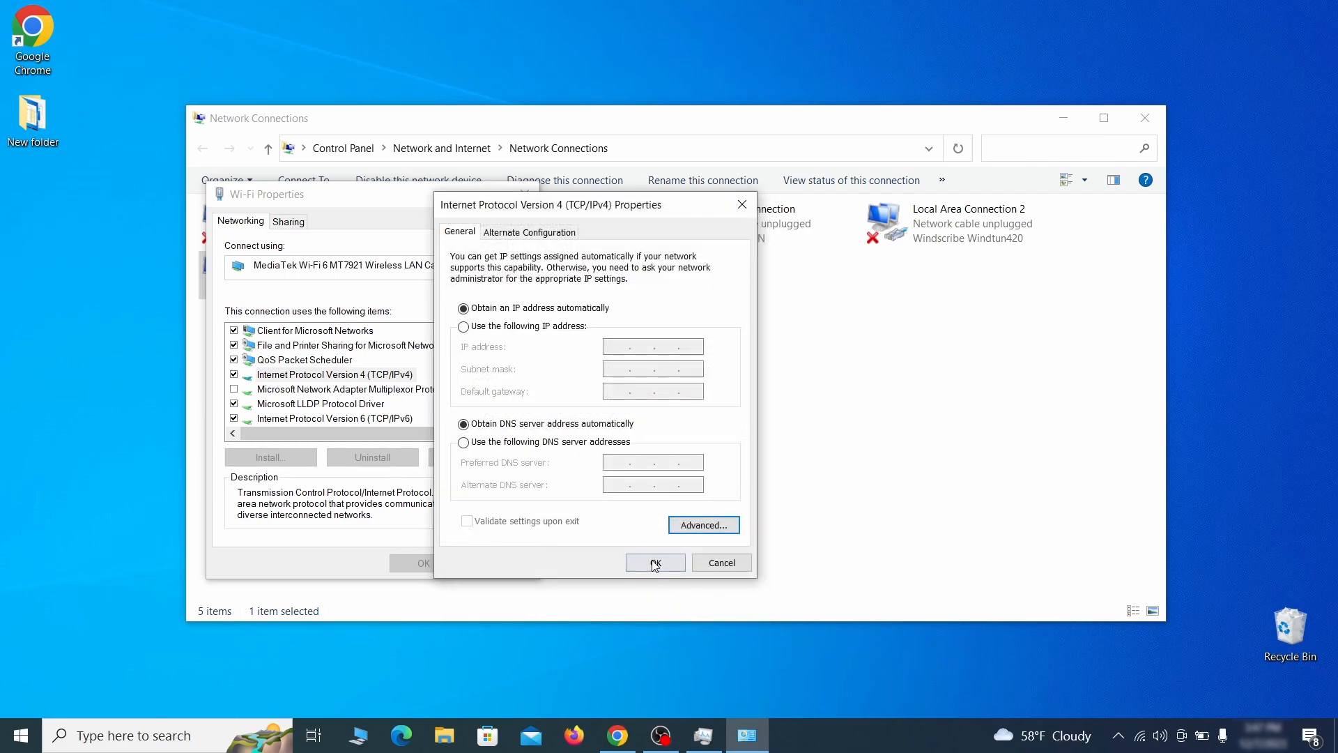
click(655, 563)
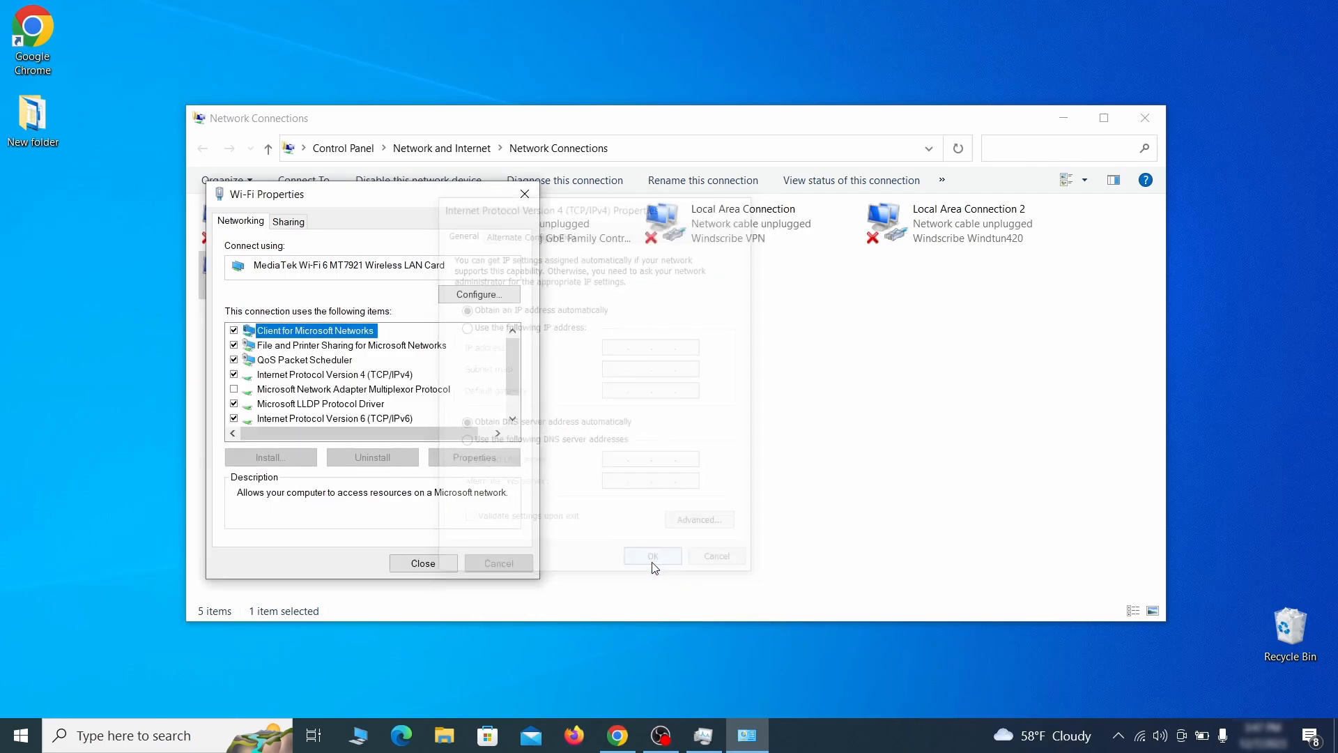
click(423, 563)
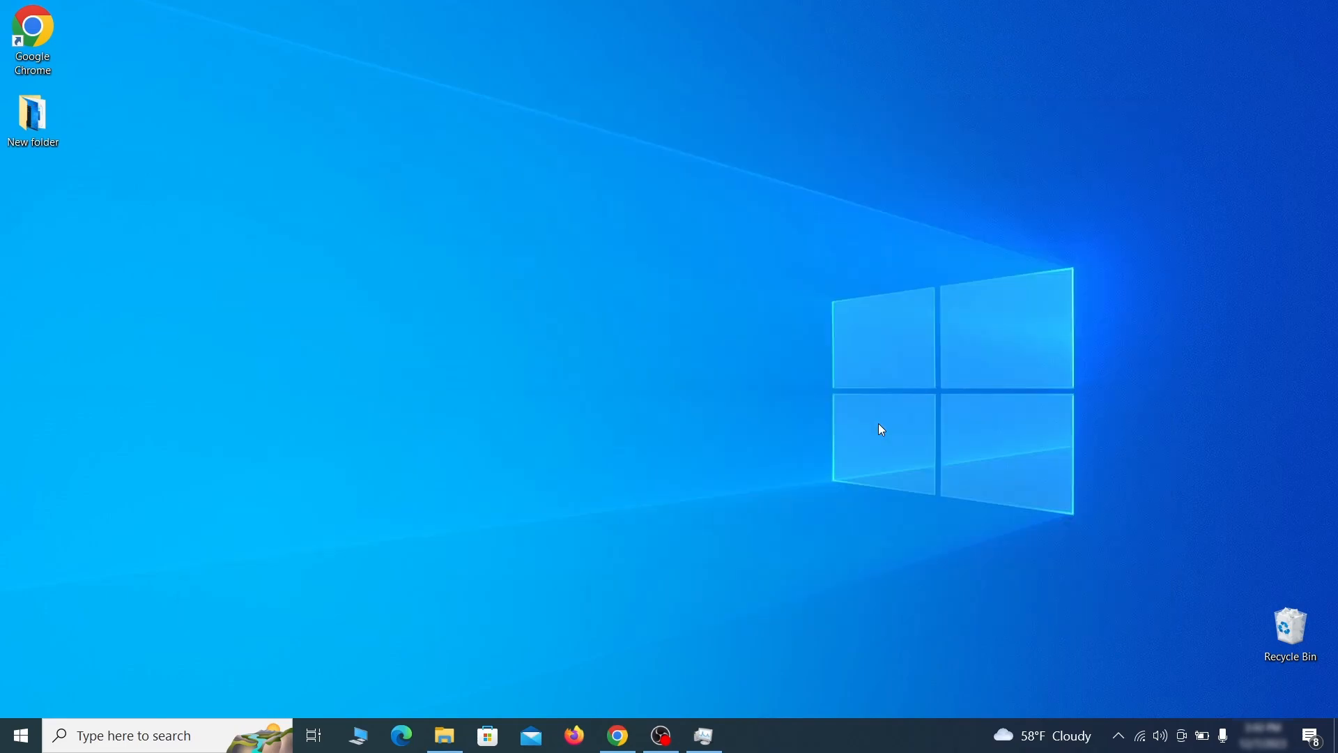
Find C:\Windows\System32\drivers\etc\hosts through Windows search and open it with Notepad
key(super)
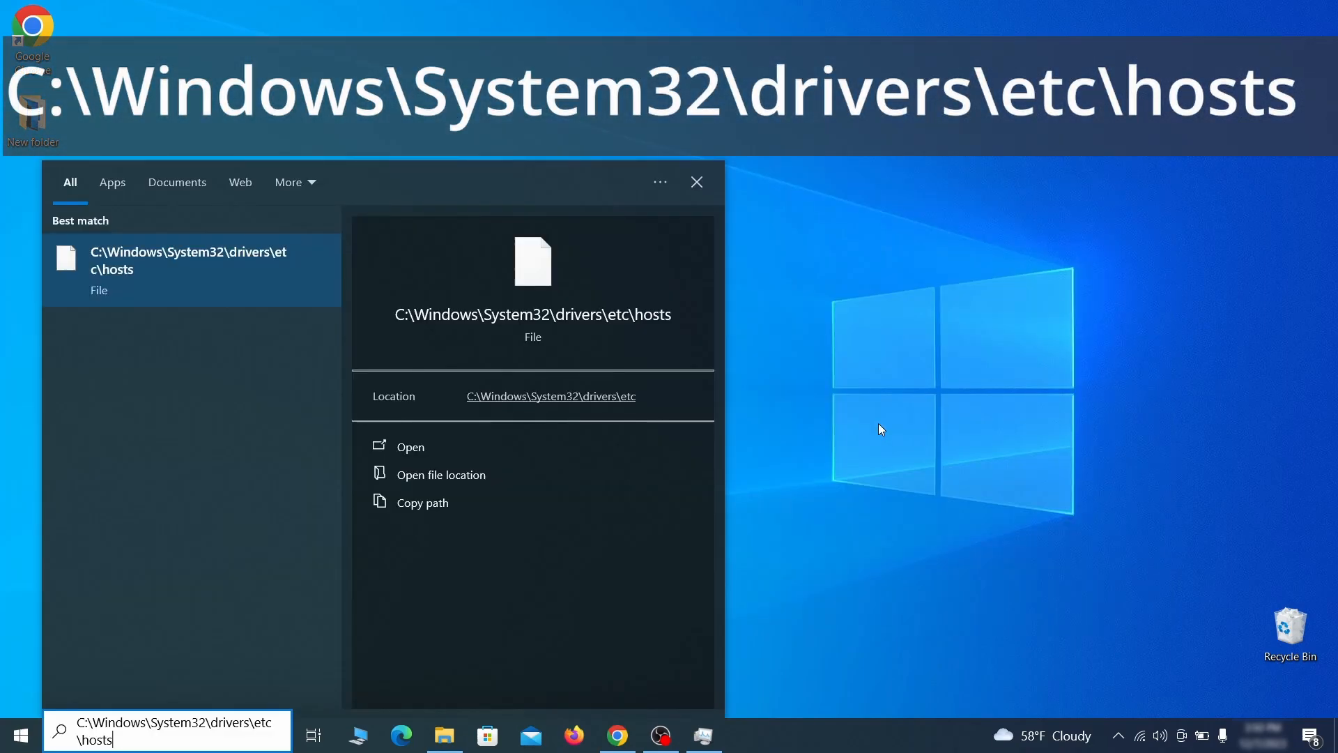
key(Return)
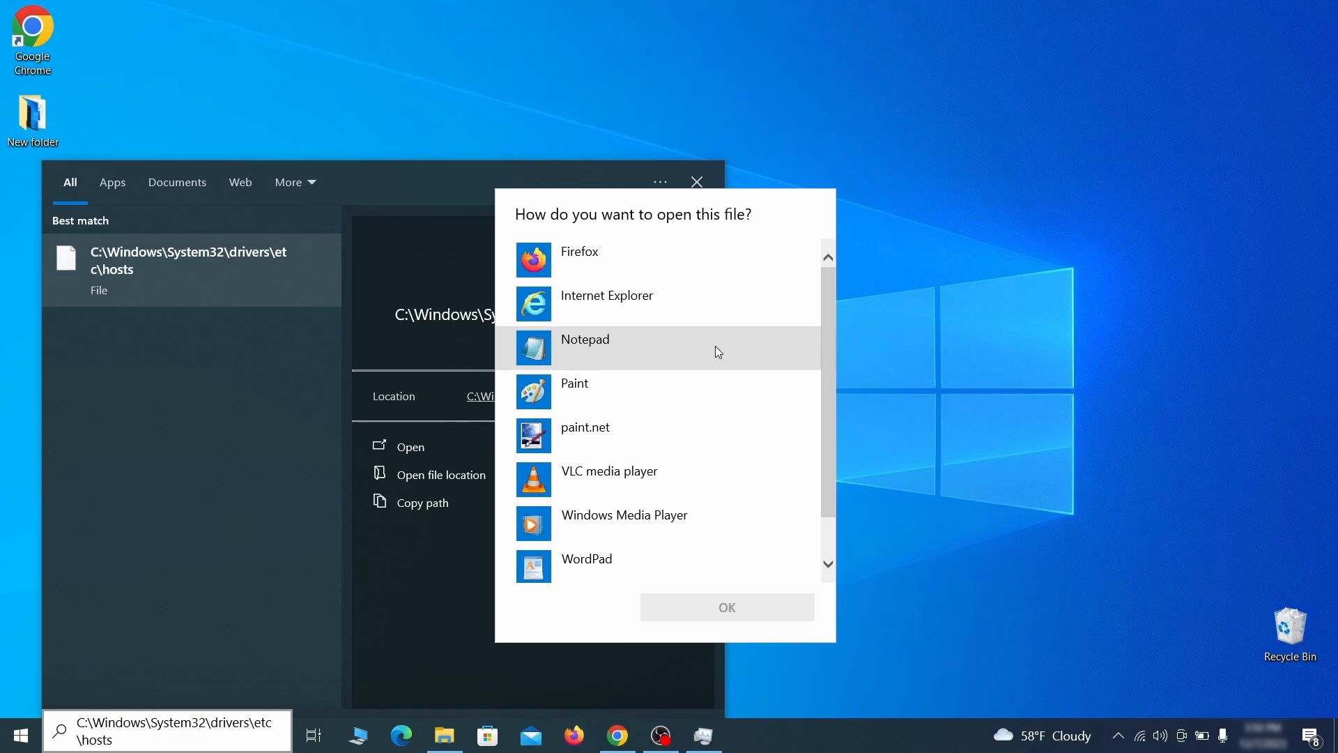
double_click(715, 345)
Delete all the 0.0.0.0 entries below the localhost lines in the hosts file
scroll(757, 331, down, 3)
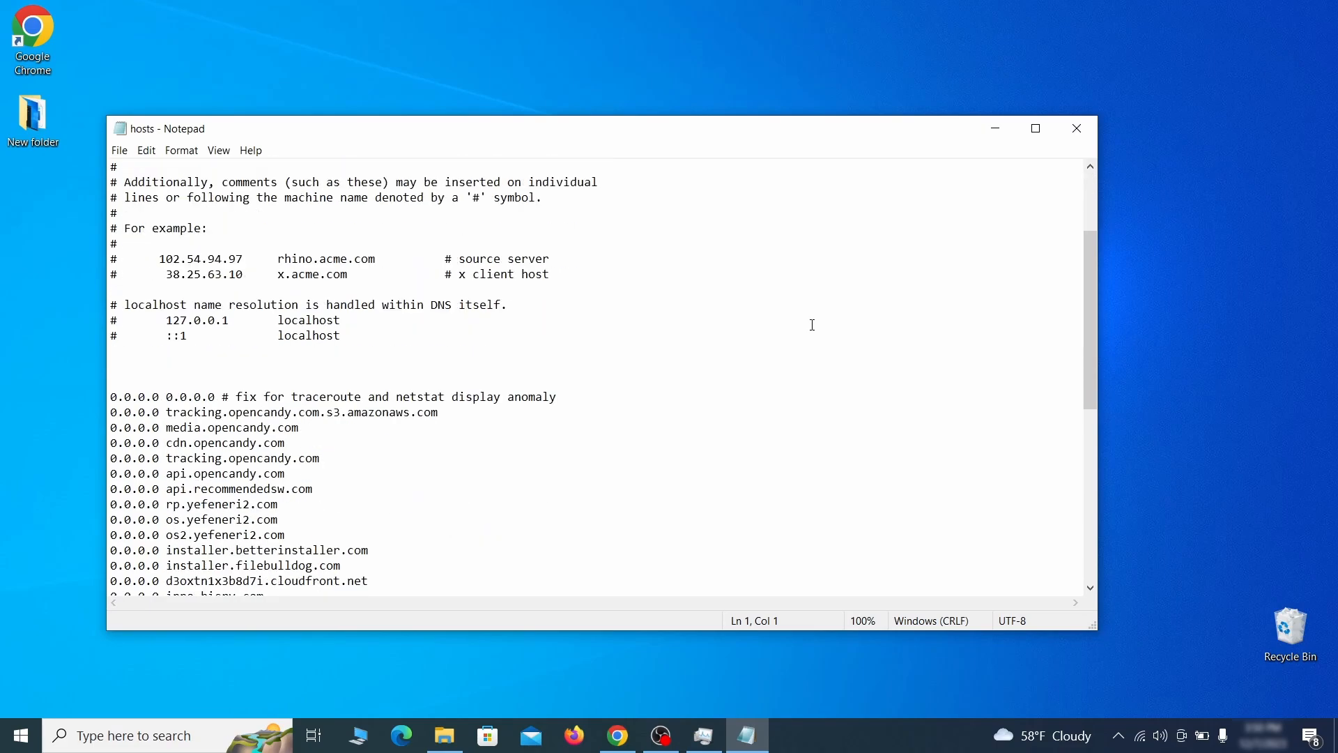
click(759, 344)
drag(112, 397, 339, 561)
scroll(359, 469, down, 6)
scroll(379, 462, down, 3)
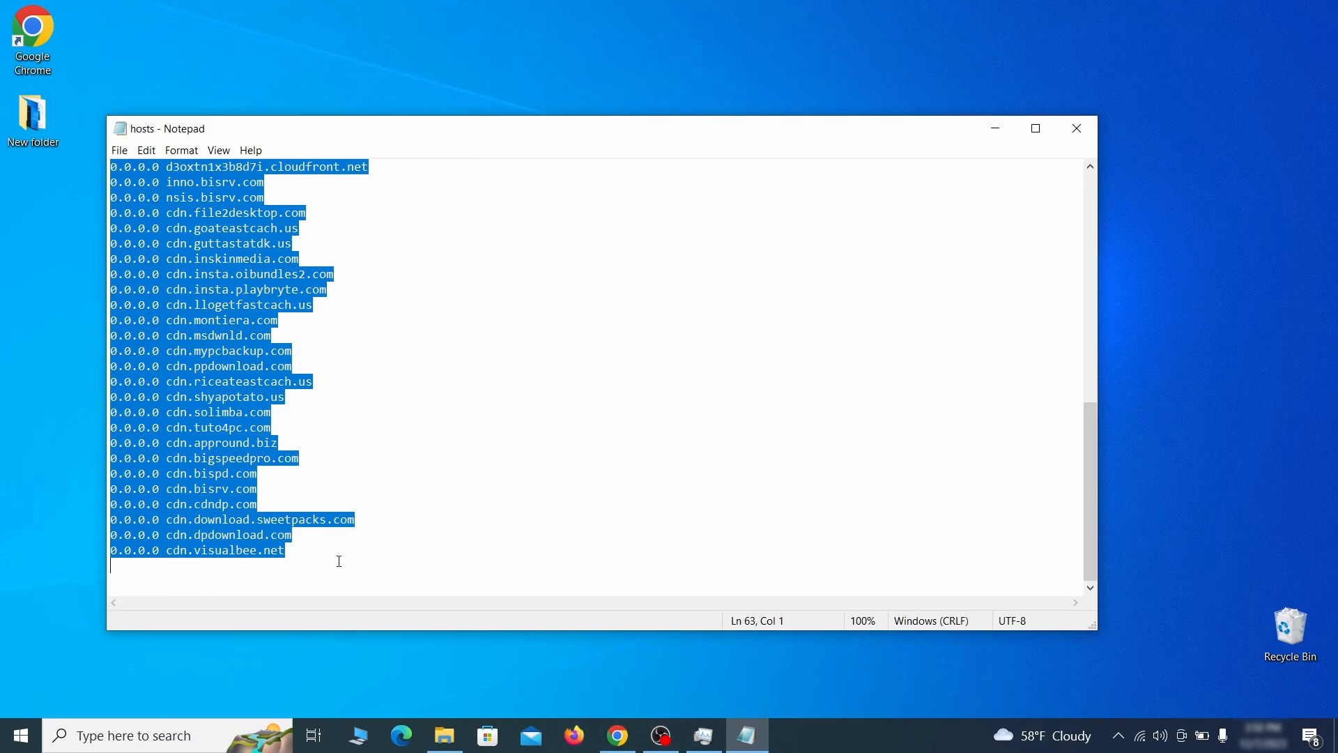
key(Delete)
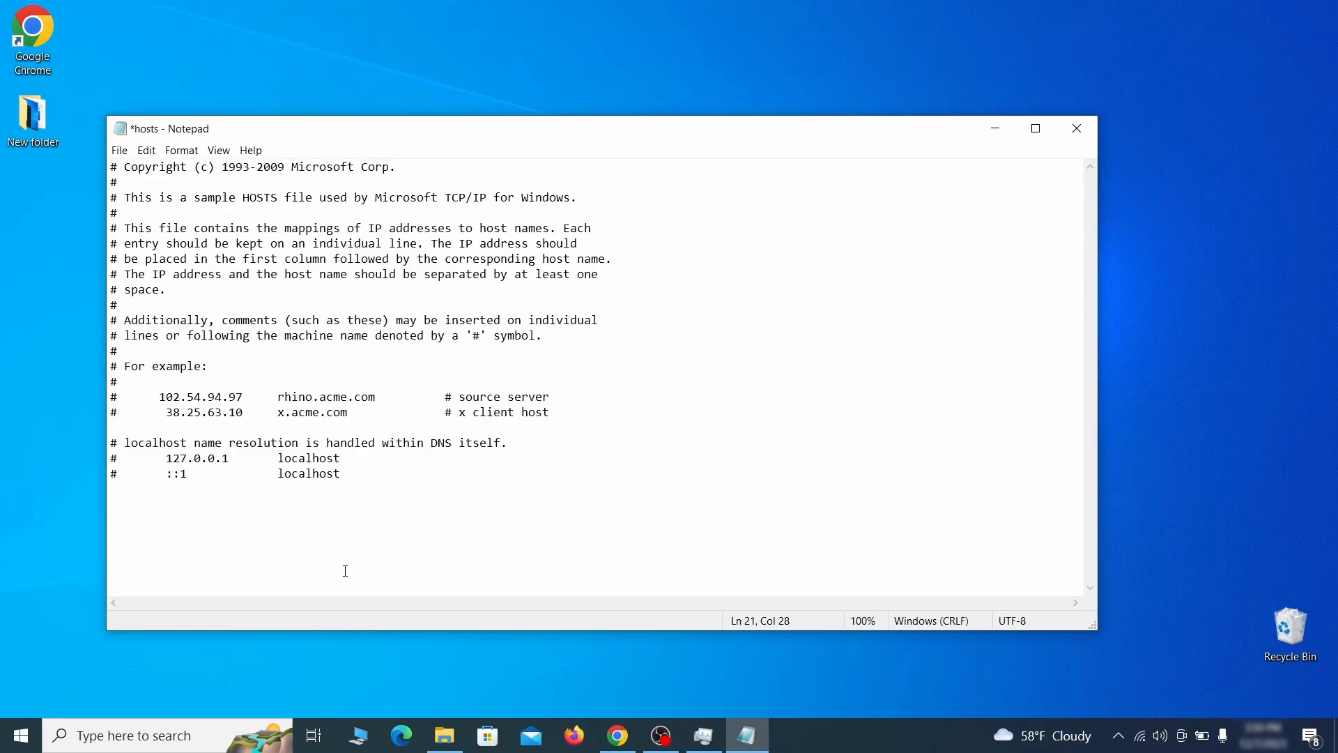
Save the edited hosts file and close it
click(120, 150)
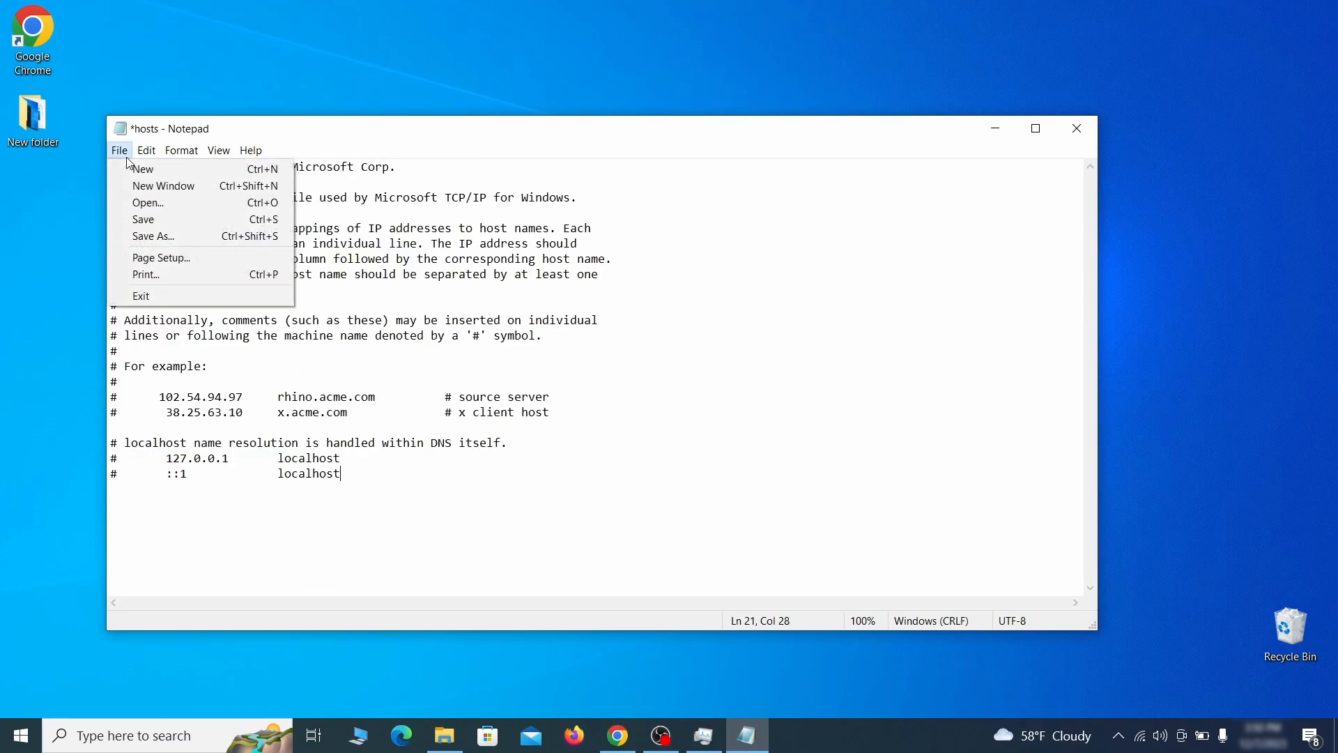
click(173, 217)
click(1089, 127)
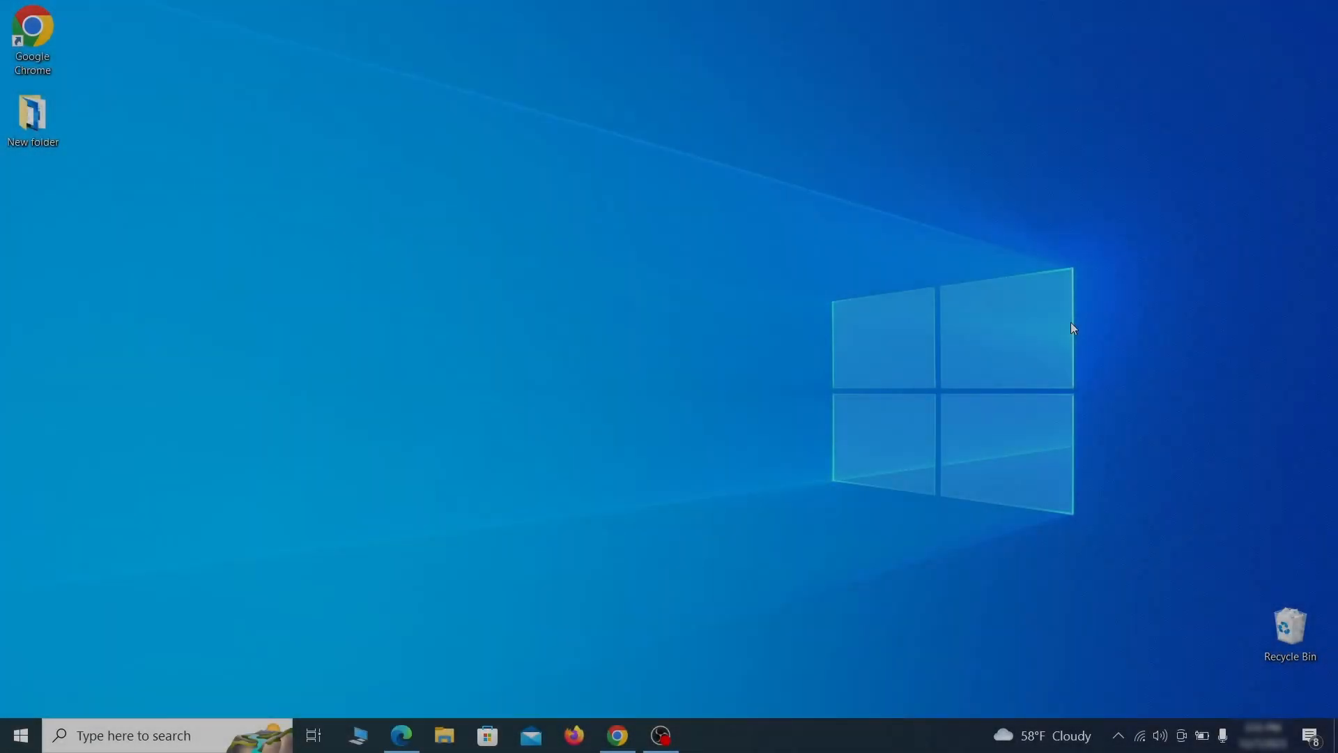
Open the Startup Apps settings, turn off Example Malware App at startup, and close the settings
key(super)
text(startup)
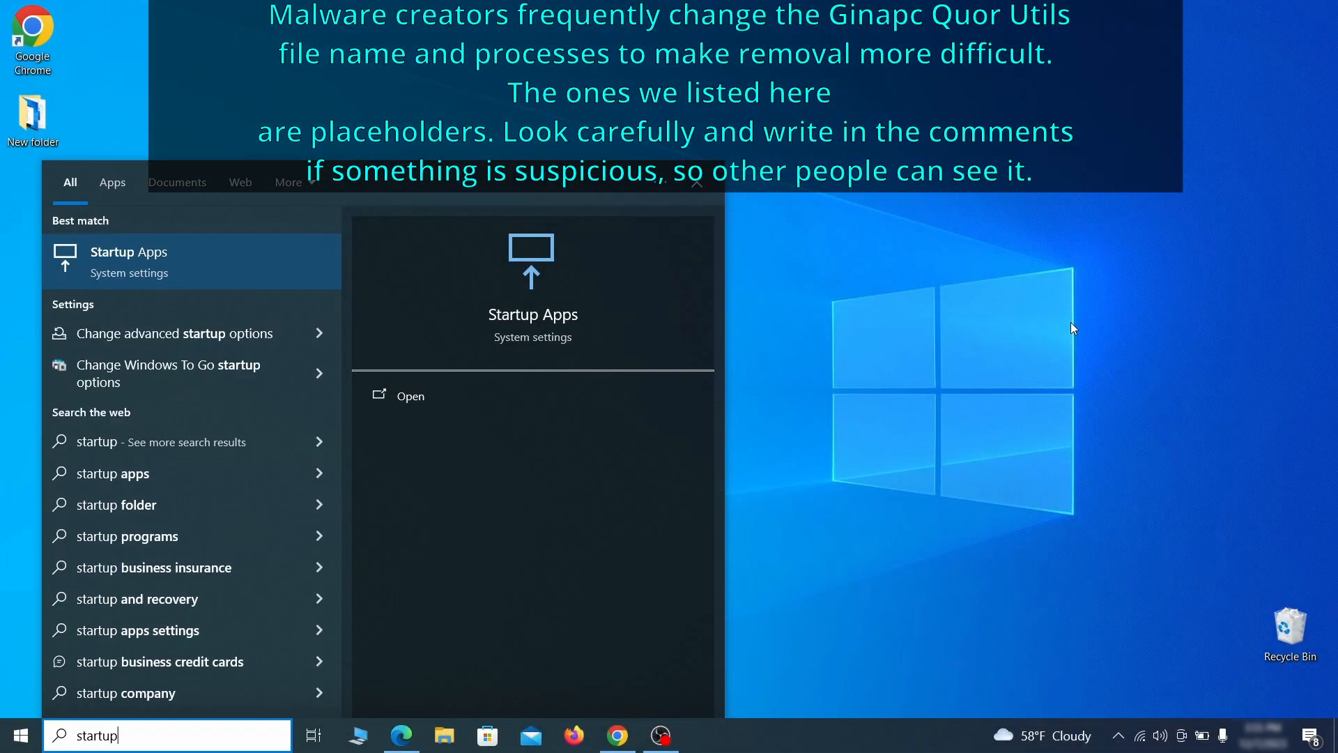
text( apps)
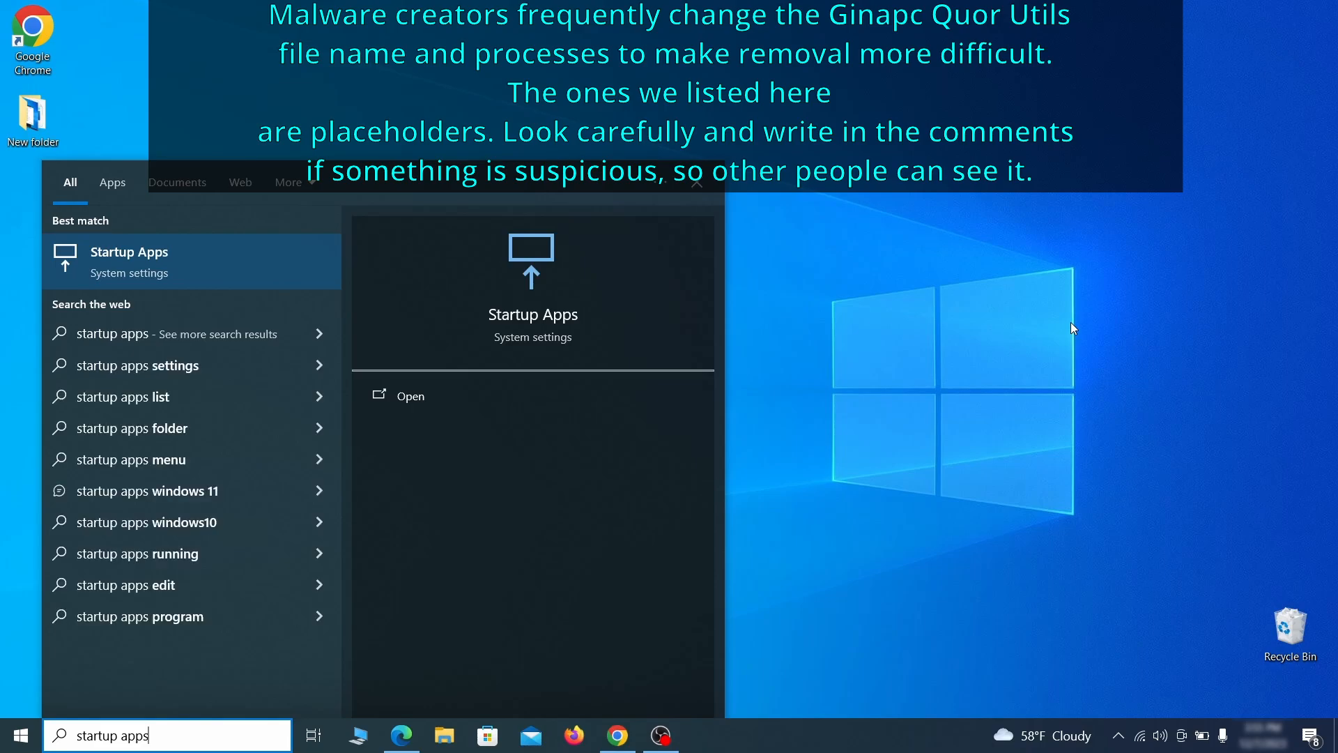
key(Return)
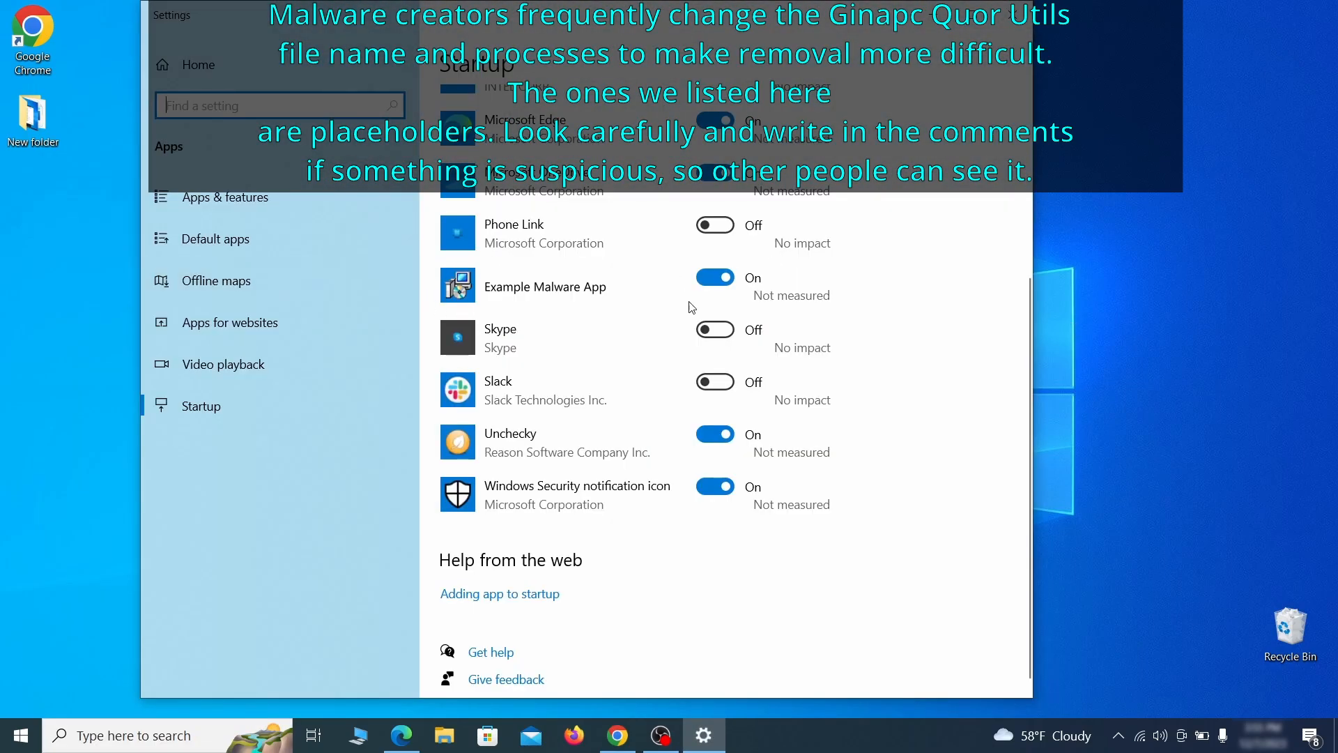
click(718, 287)
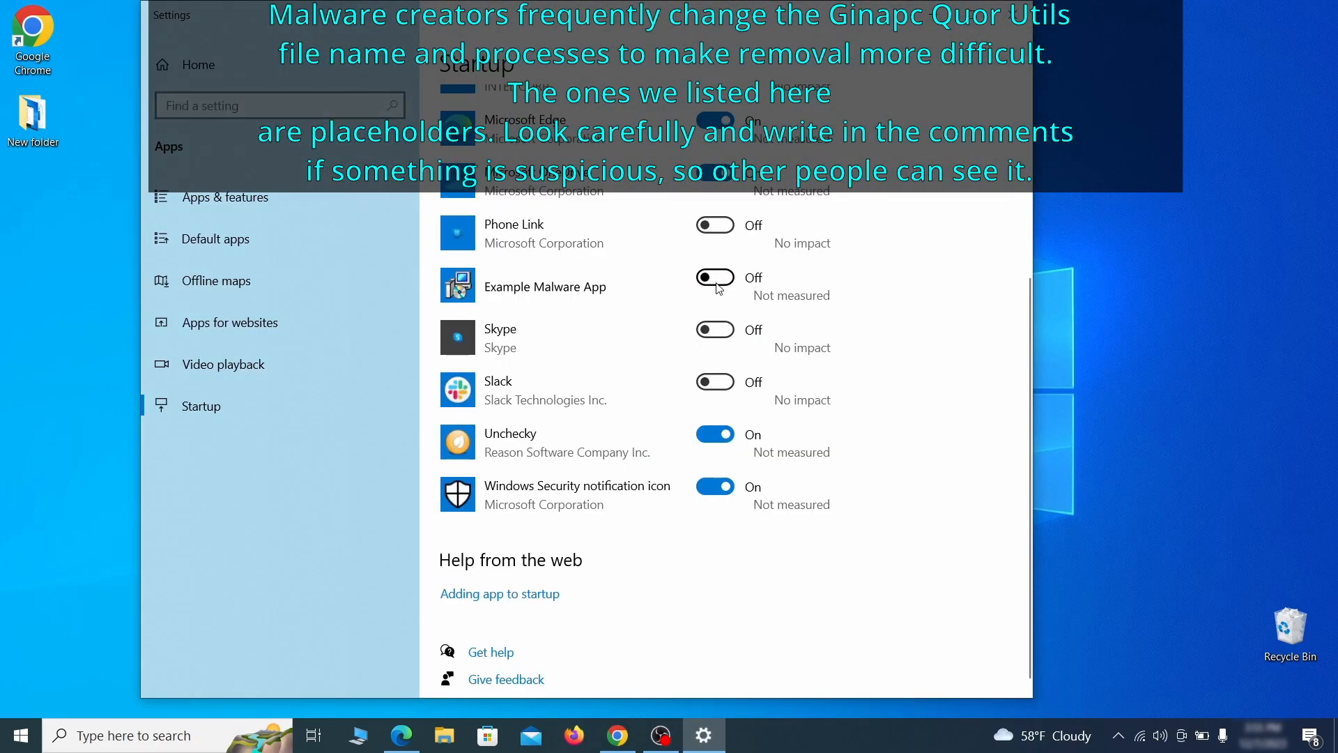
click(1016, 11)
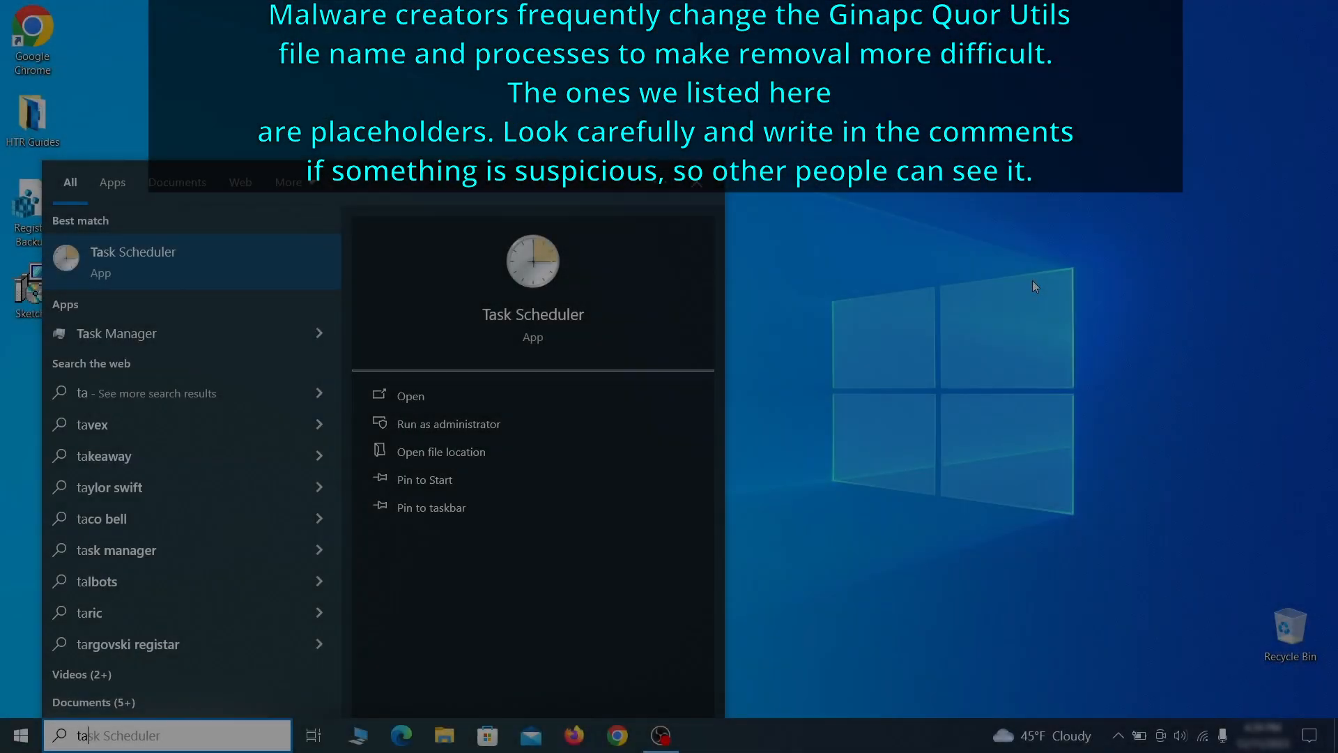
Open the Task Scheduler Library and inspect the triggers and actions in the Example Malware App task's properties
text(sk schedul)
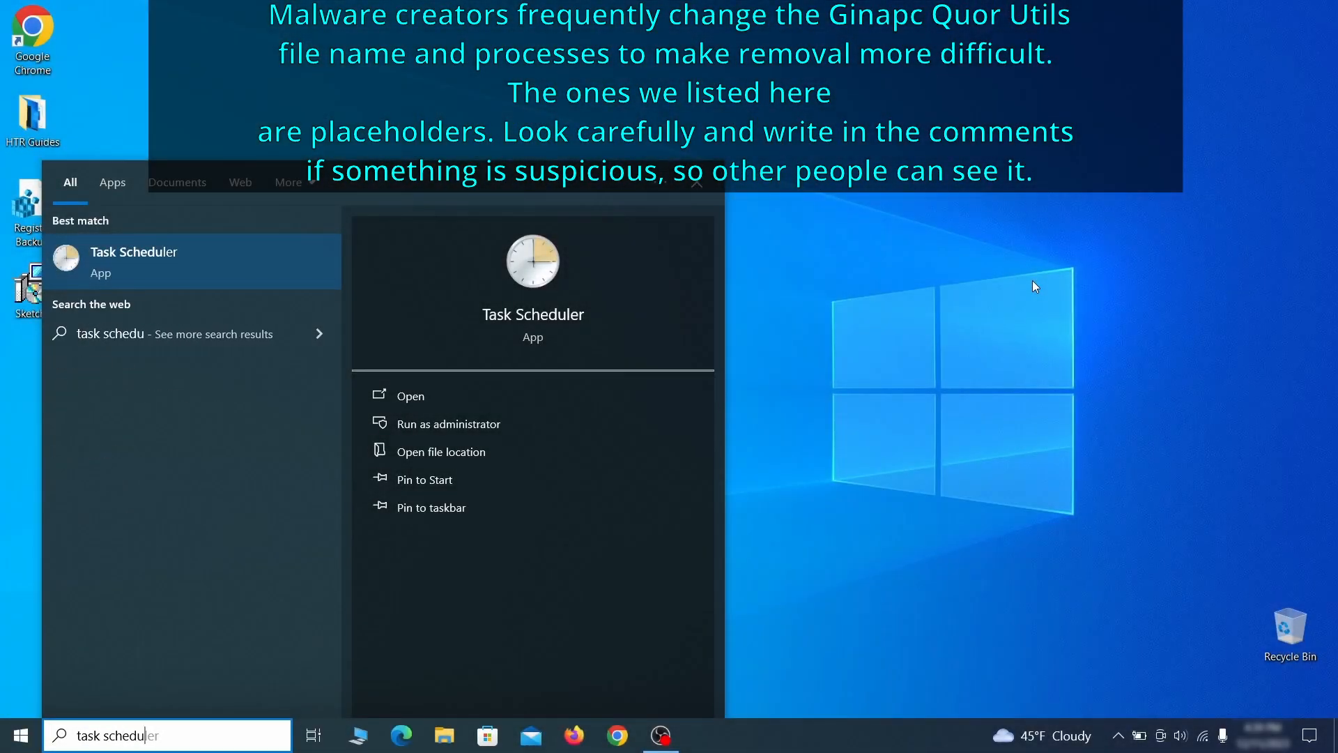
key(Return)
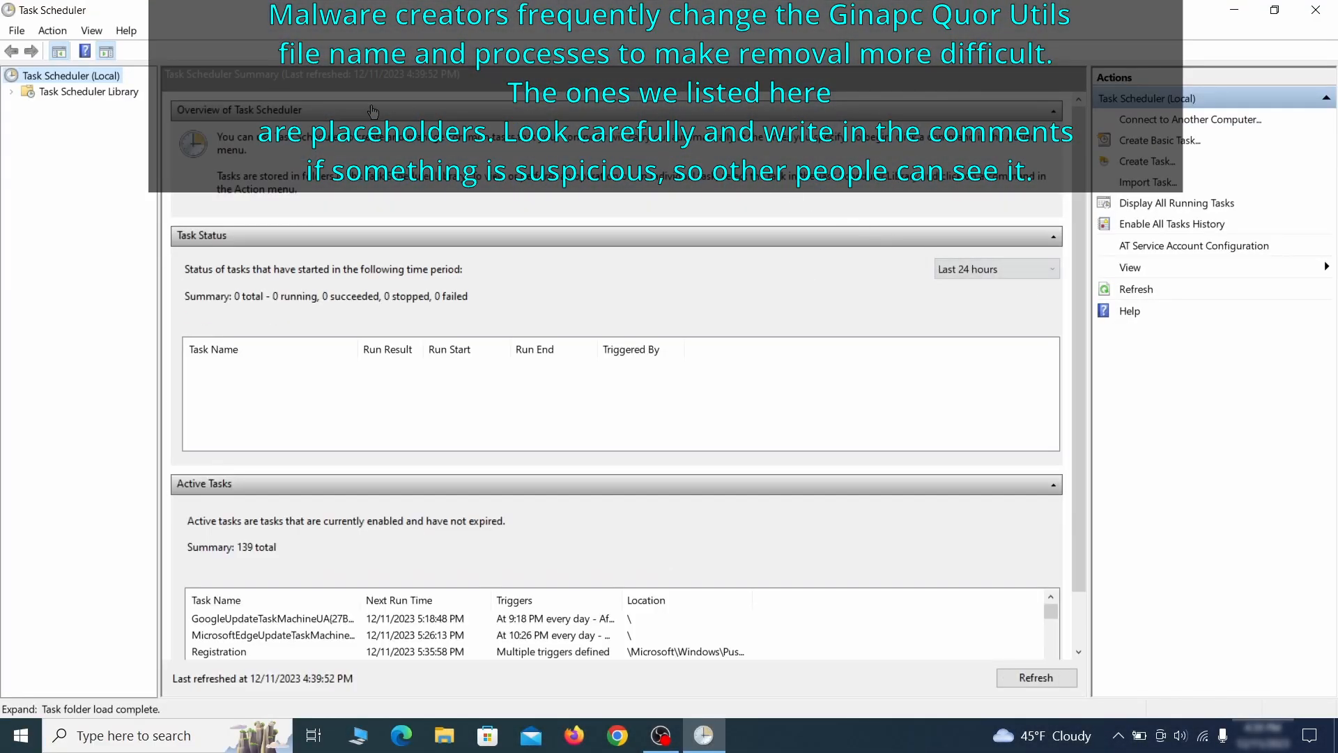
click(120, 94)
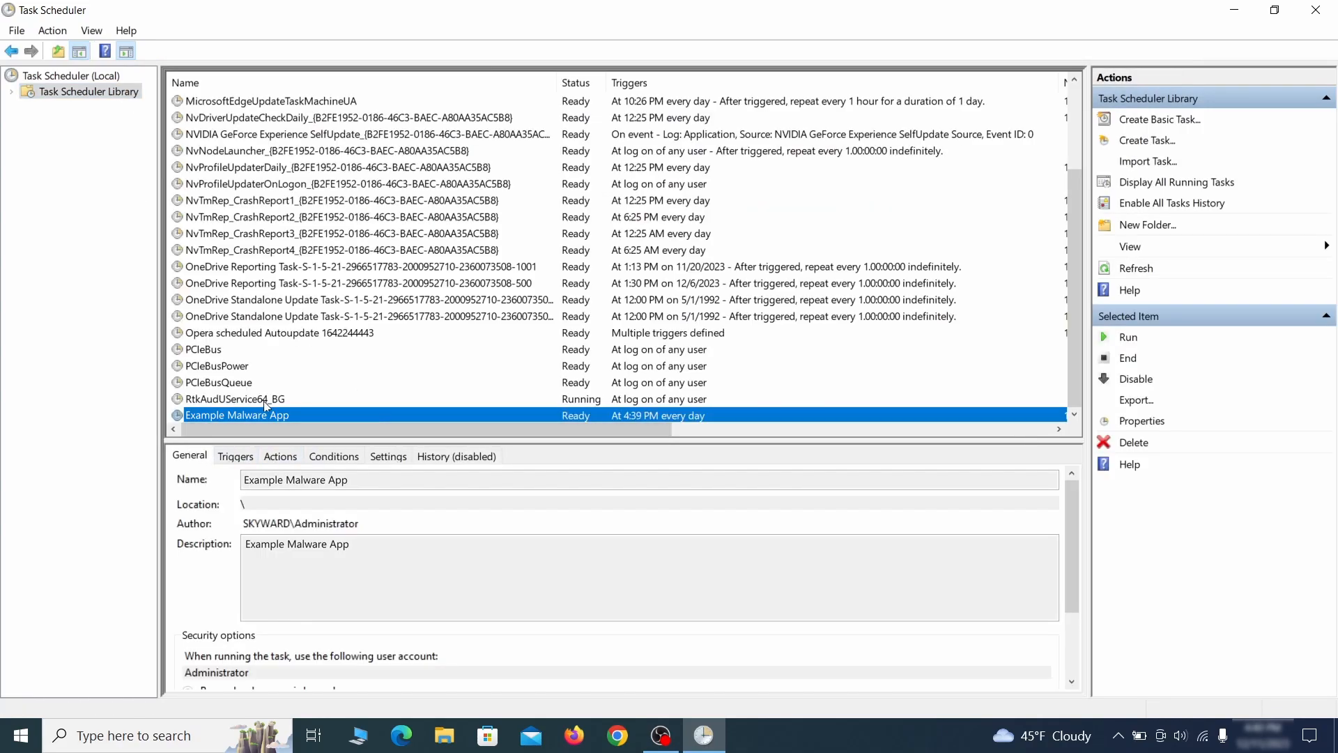
right_click(386, 417)
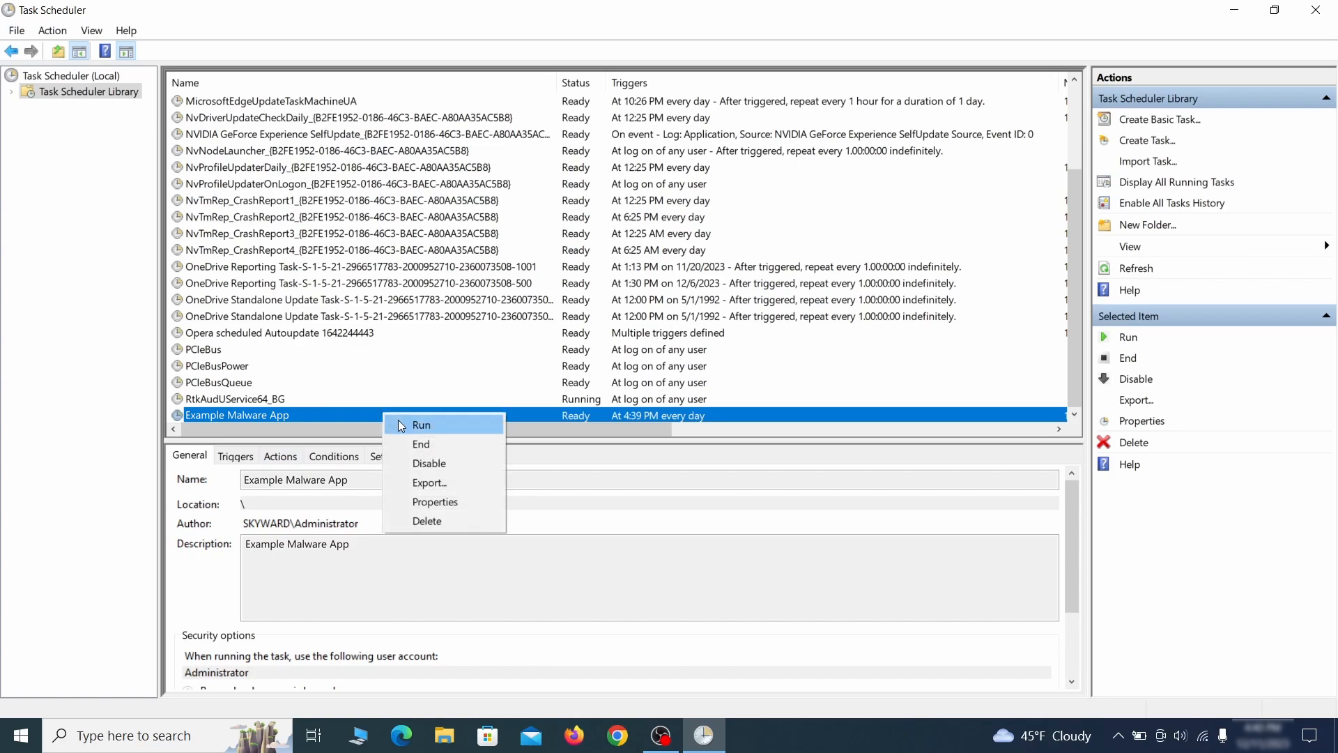
click(440, 506)
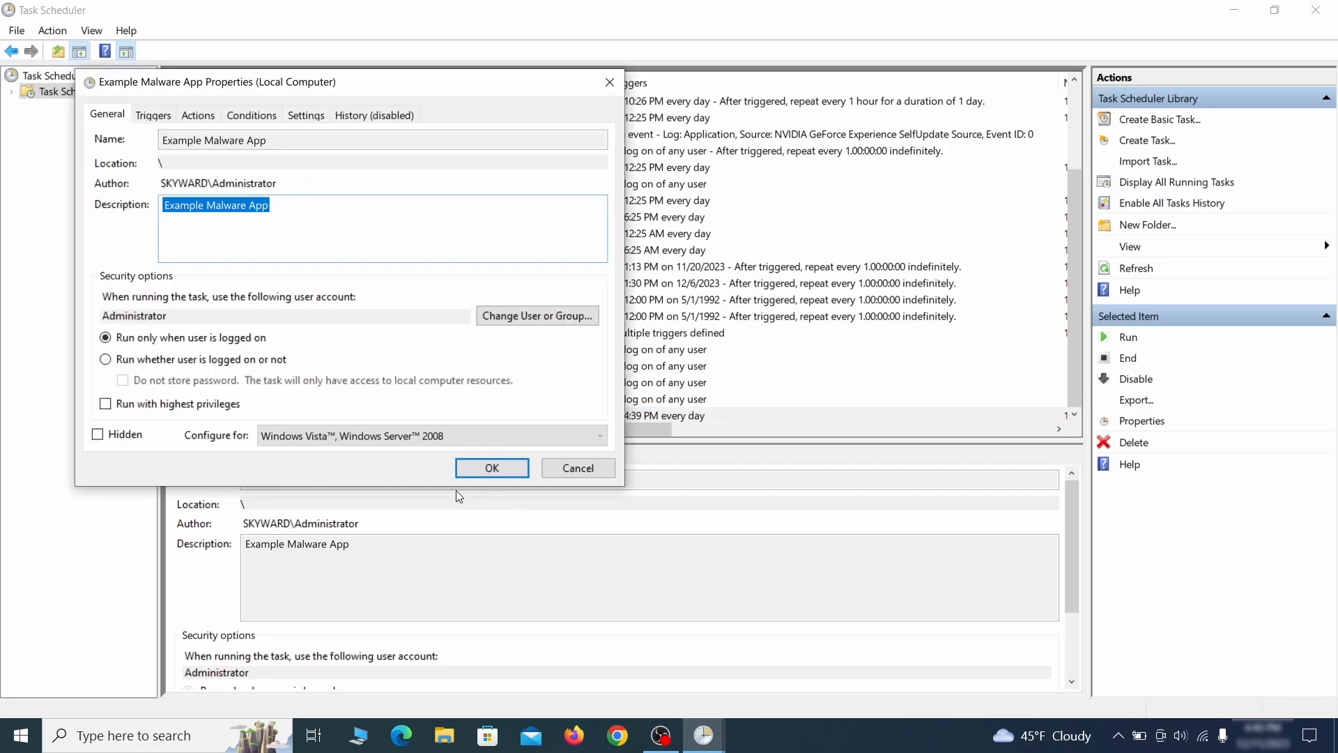
click(154, 115)
click(205, 116)
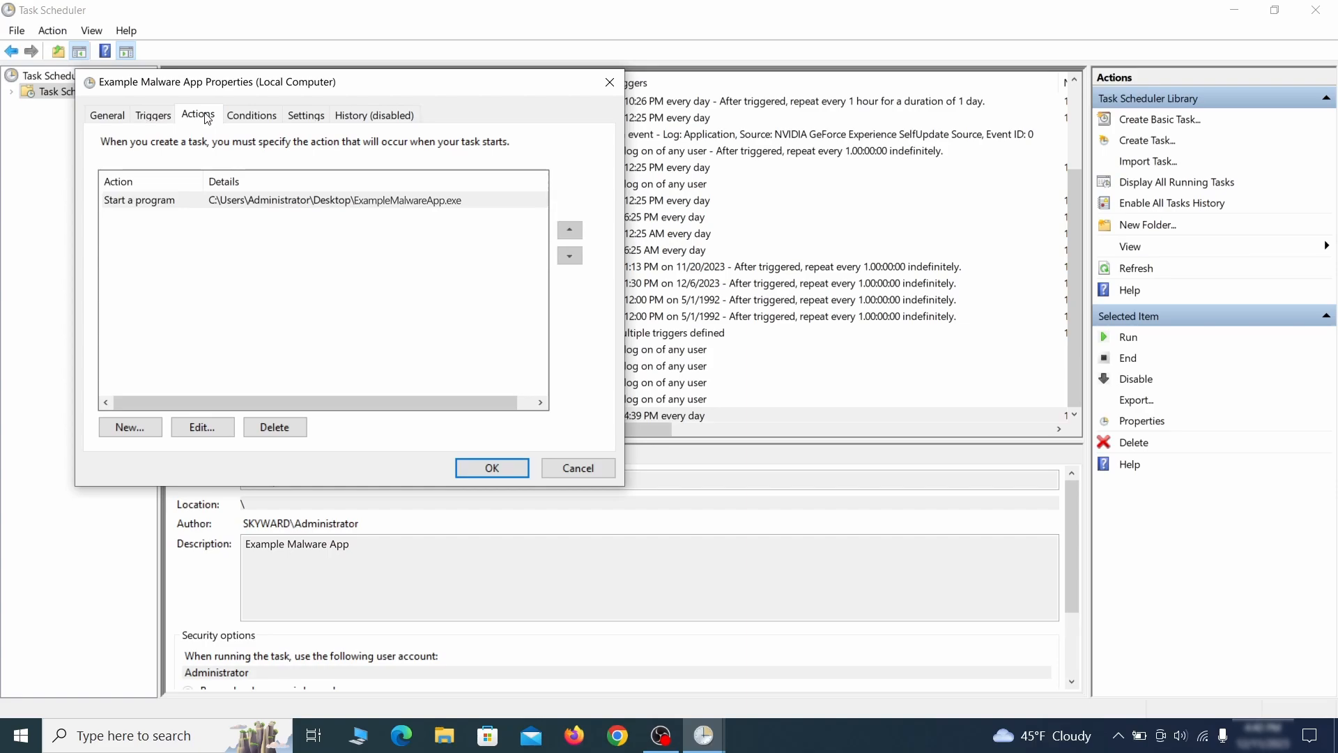
key(Escape)
Delete the Example Malware App task from the Task Scheduler Library and confirm the deletion
right_click(430, 414)
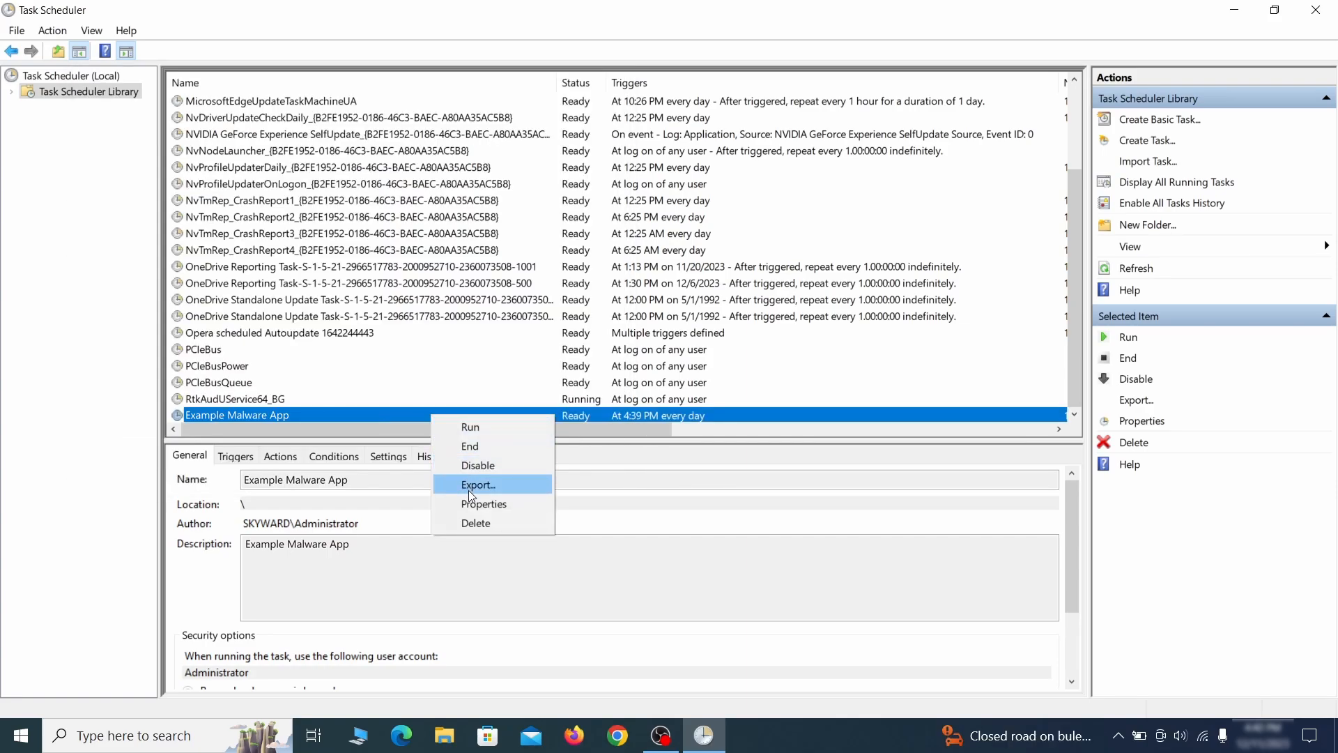
click(476, 523)
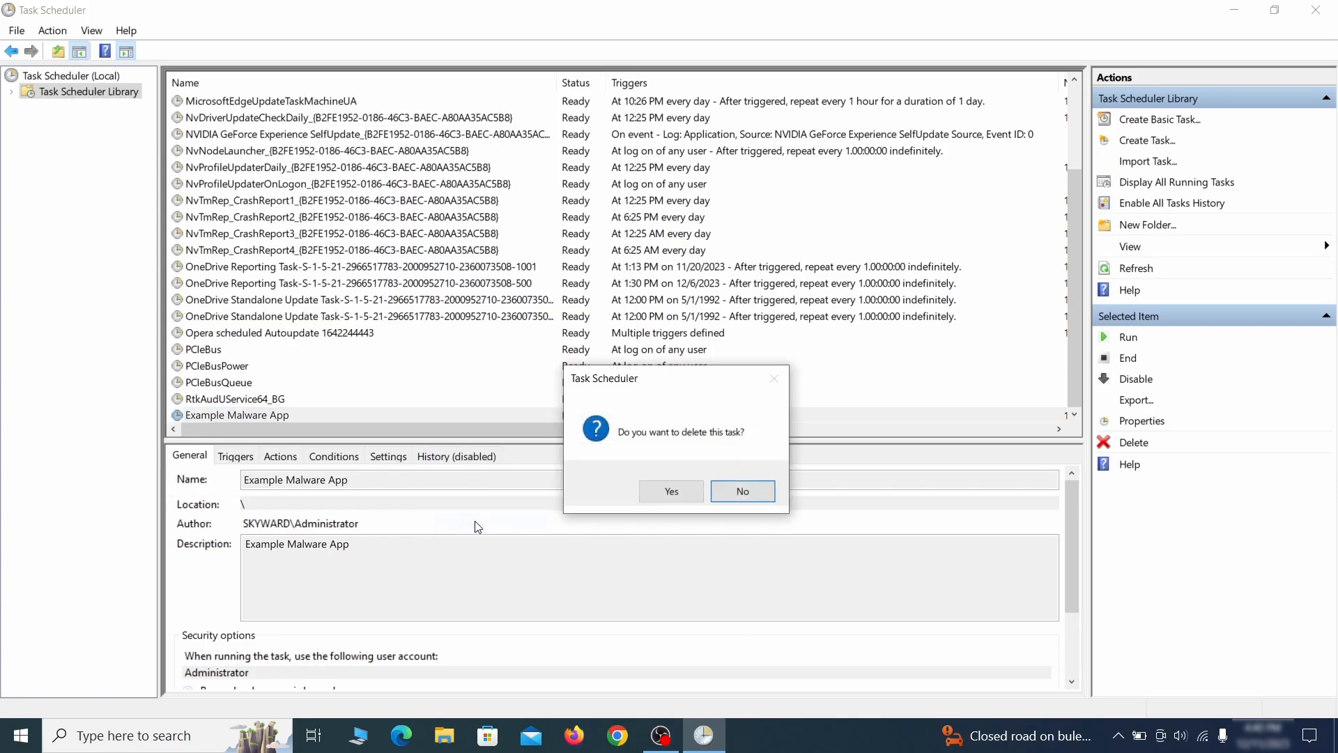
click(671, 493)
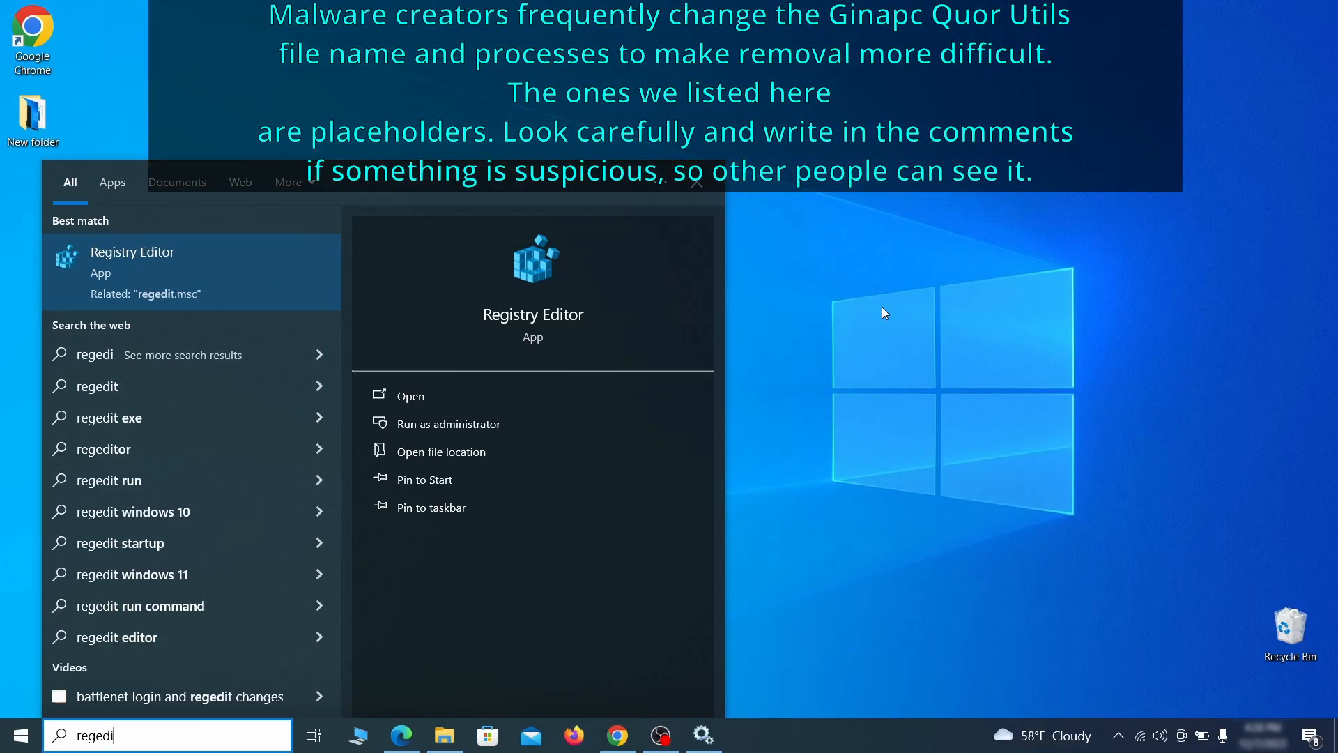
Open the Registry Editor and export the entire registry to the desktop as Registry Backup 1
text(t)
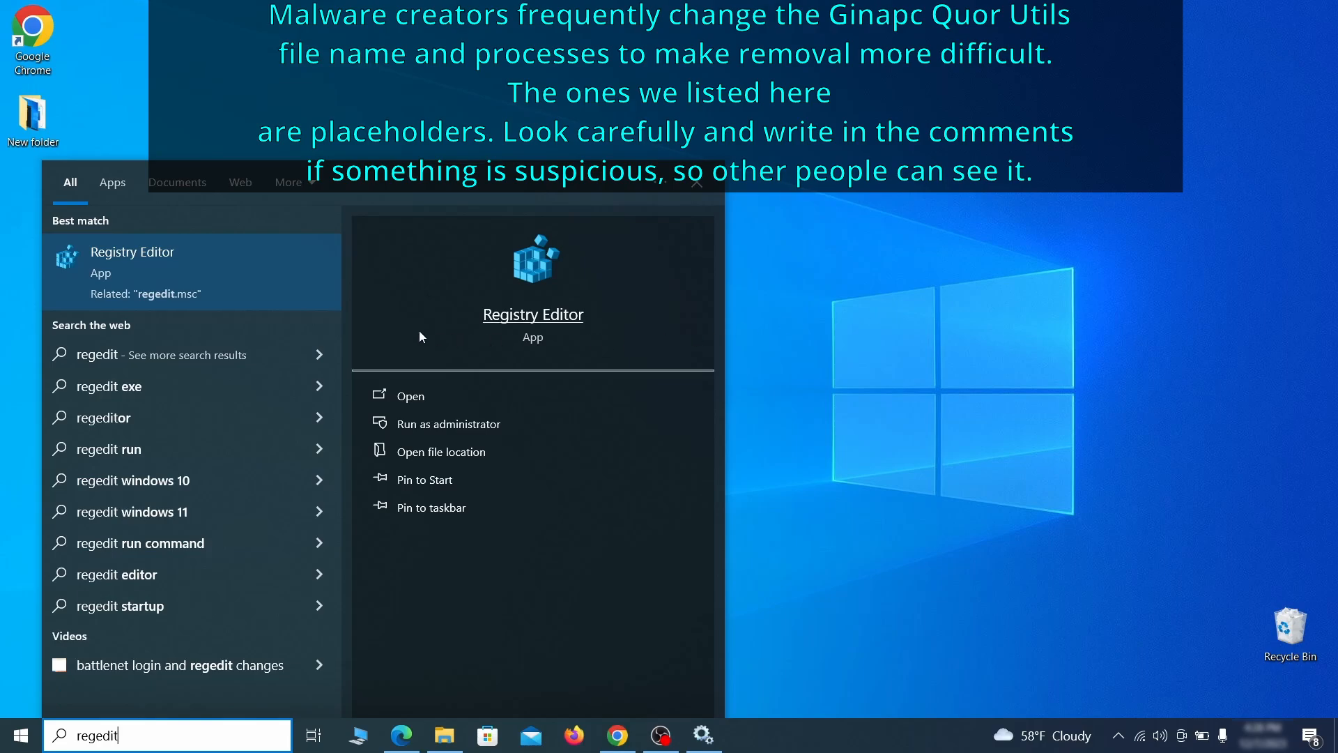
right_click(248, 259)
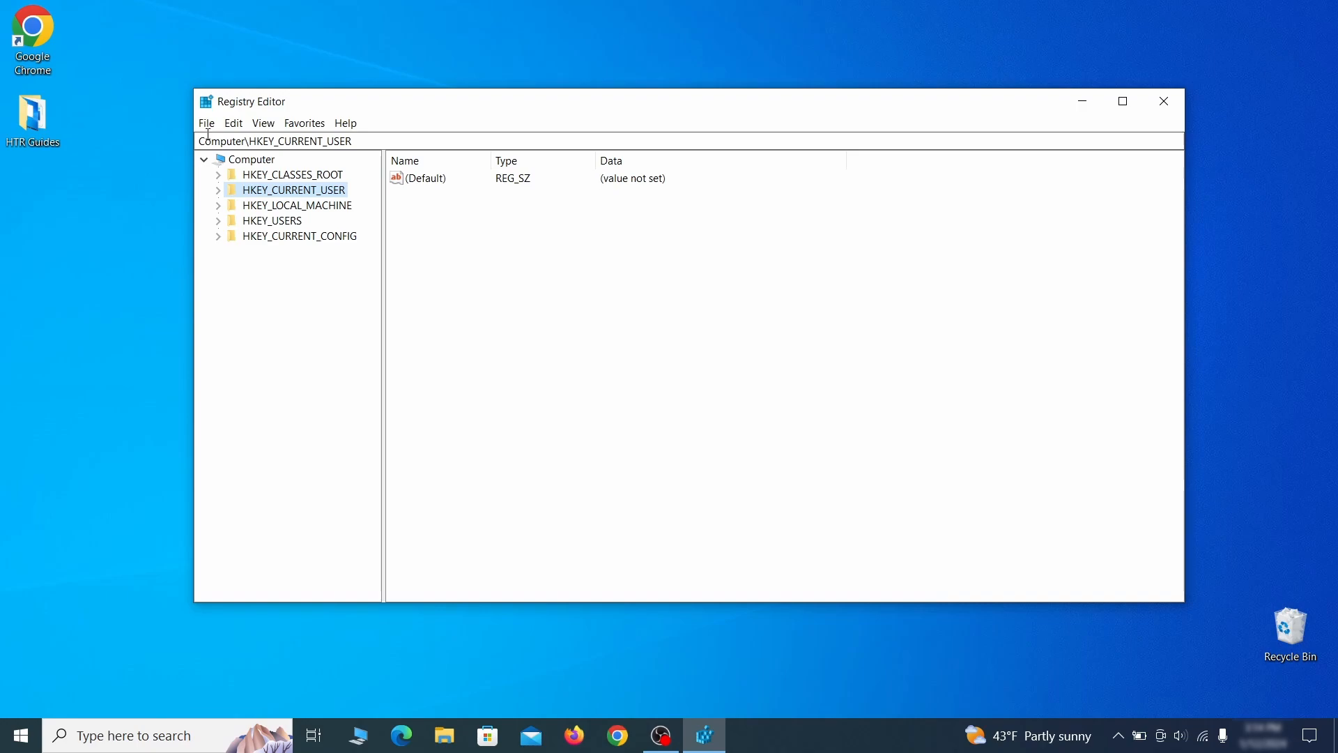
click(207, 123)
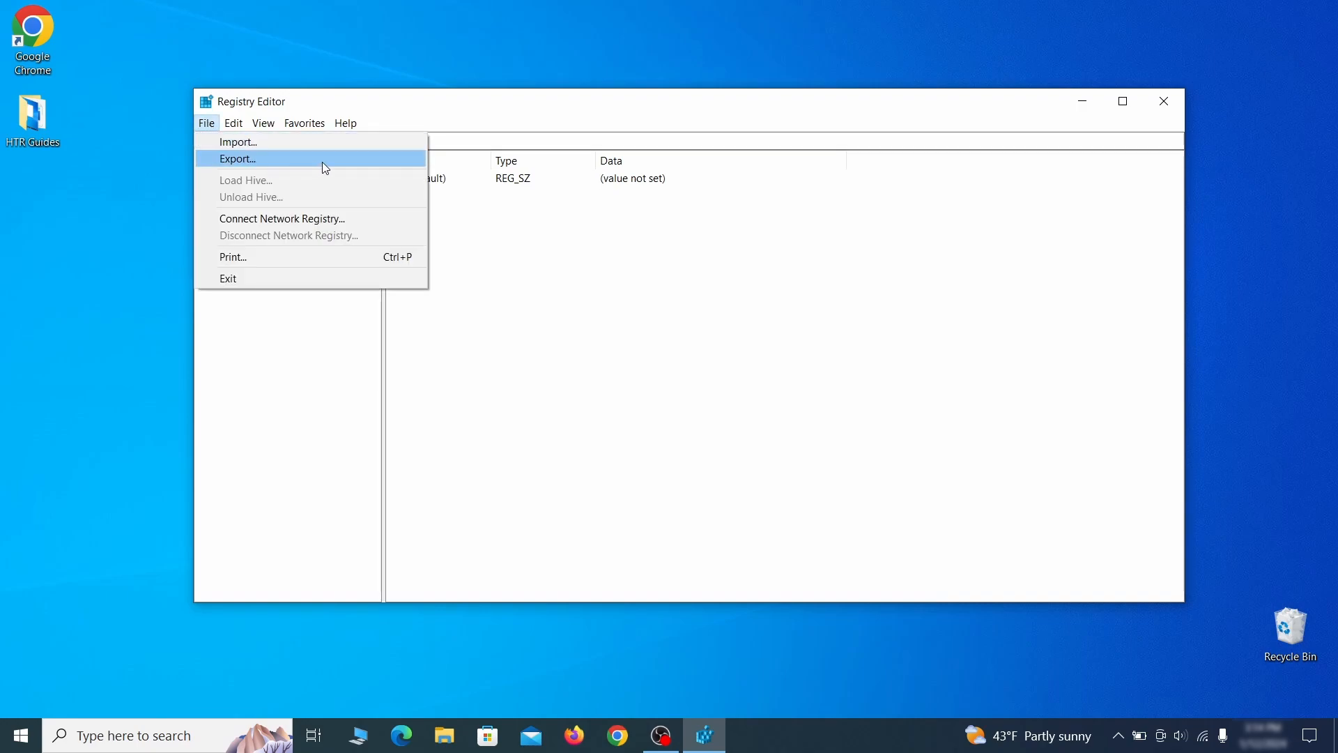
click(322, 162)
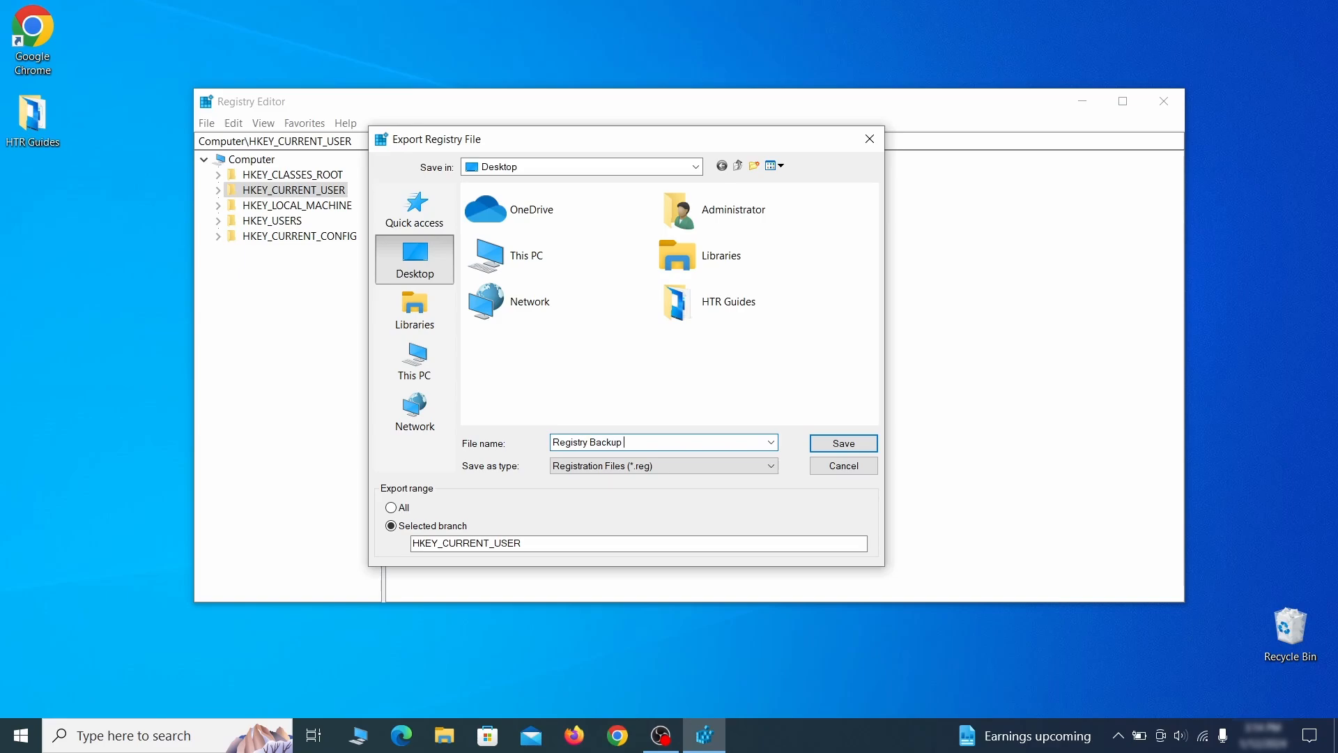
click(391, 508)
key(Return)
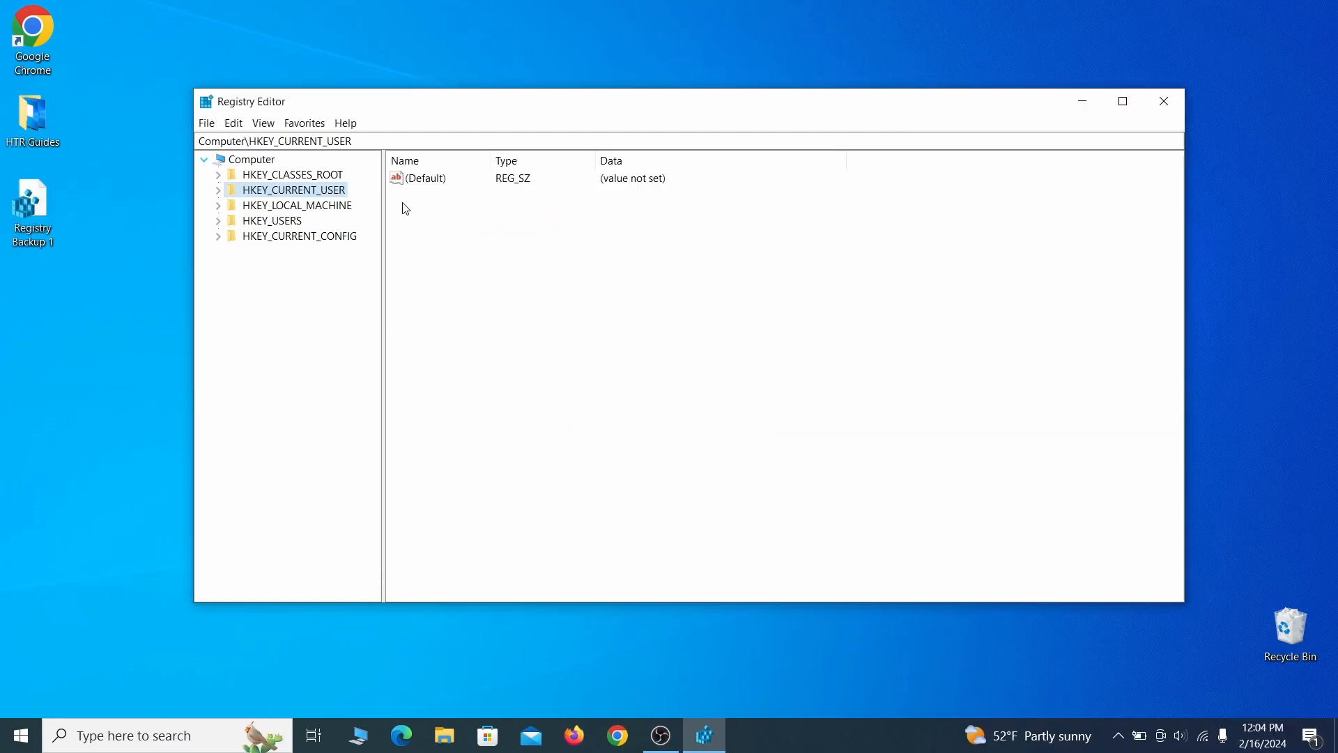
Open the registry import dialog and select the Registry Backup 1 file on the desktop
click(206, 123)
click(293, 151)
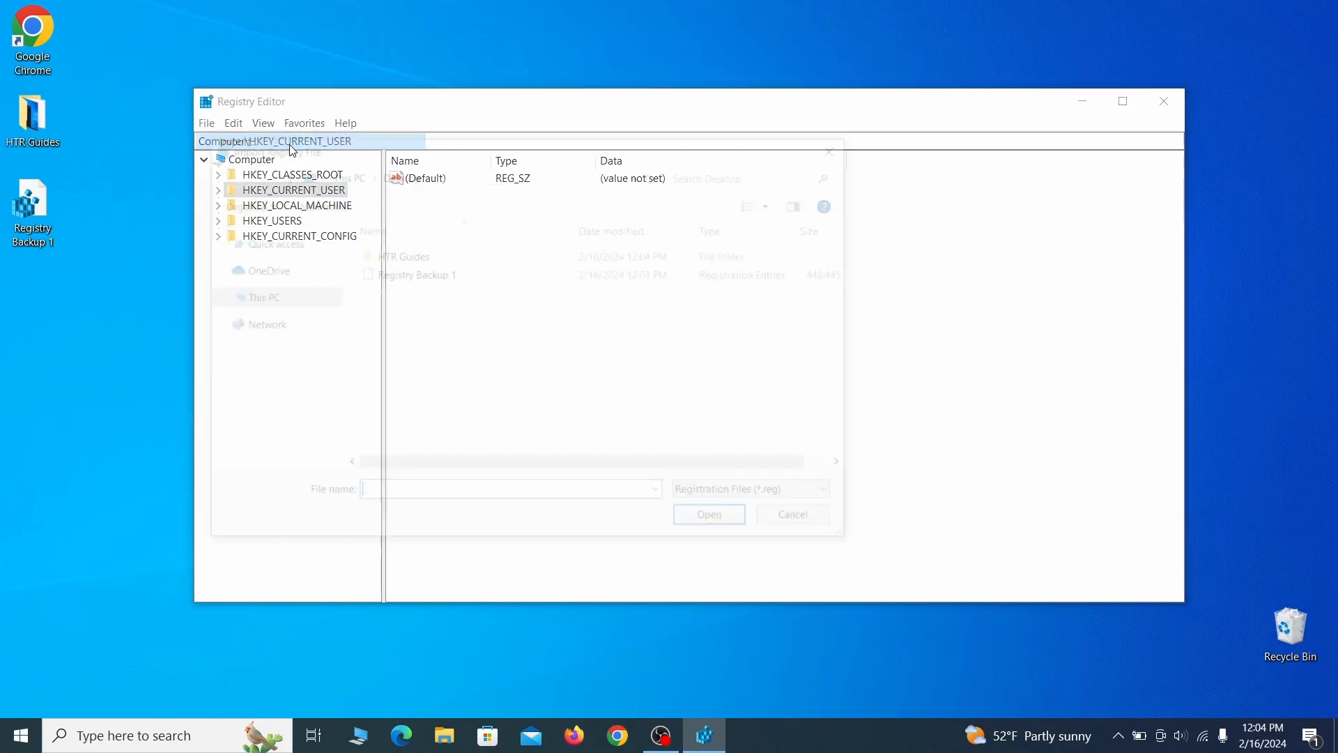
click(465, 282)
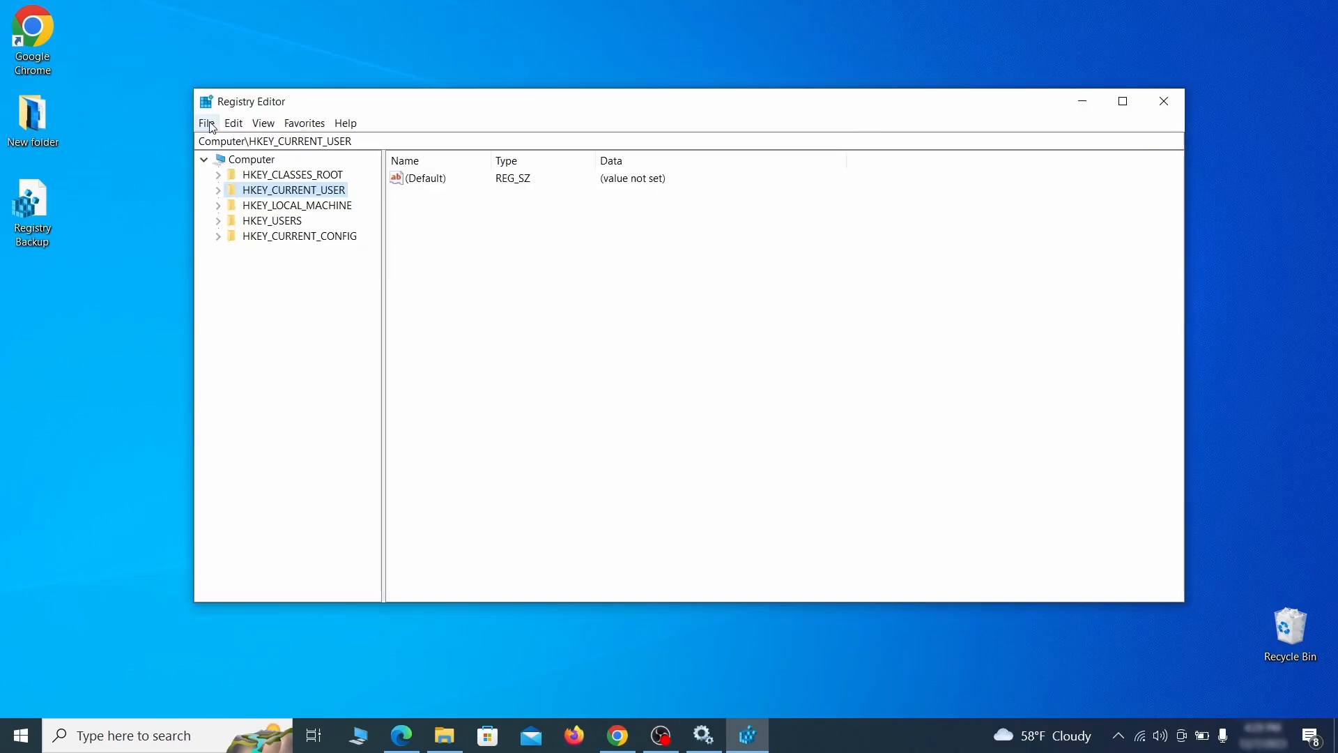
Search the registry for Example Malware App and select its Reopen key under HKEY_CURRENT_USER\SOFTWARE\InstallBuilders
click(207, 123)
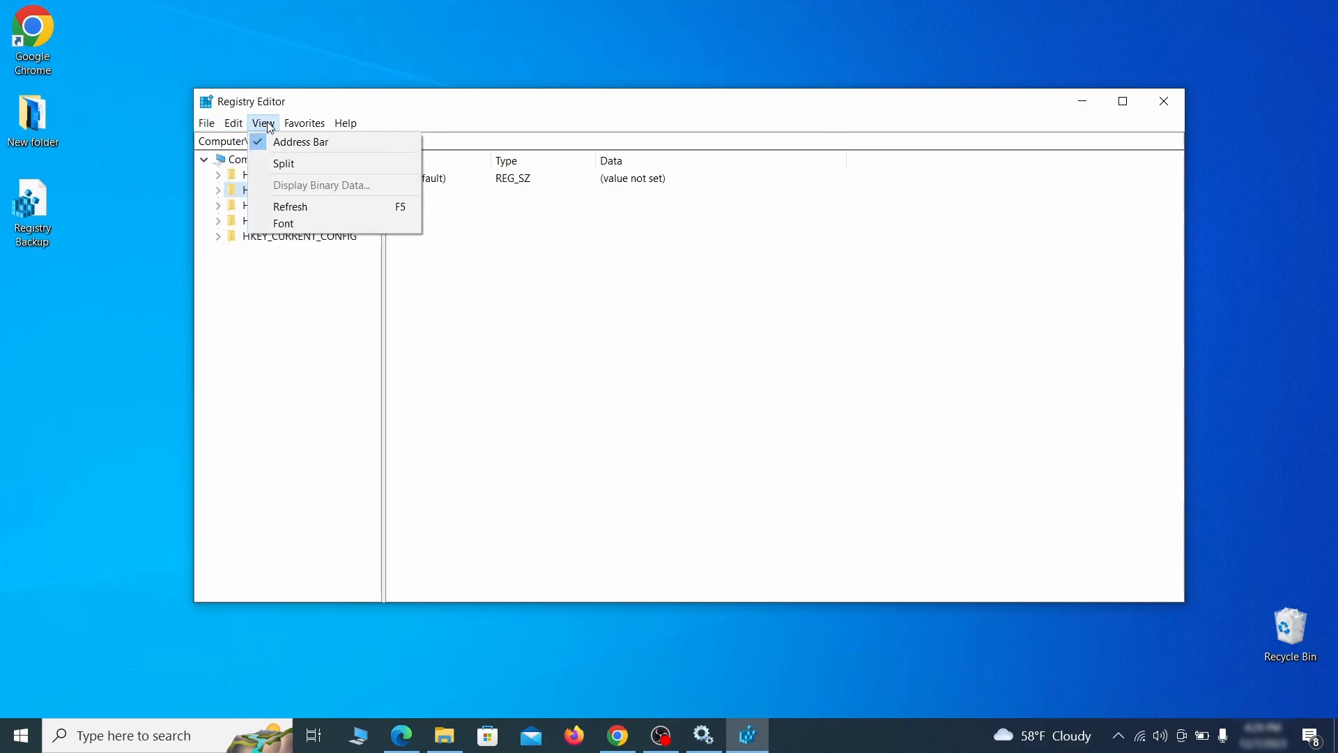
mouse_move(239, 127)
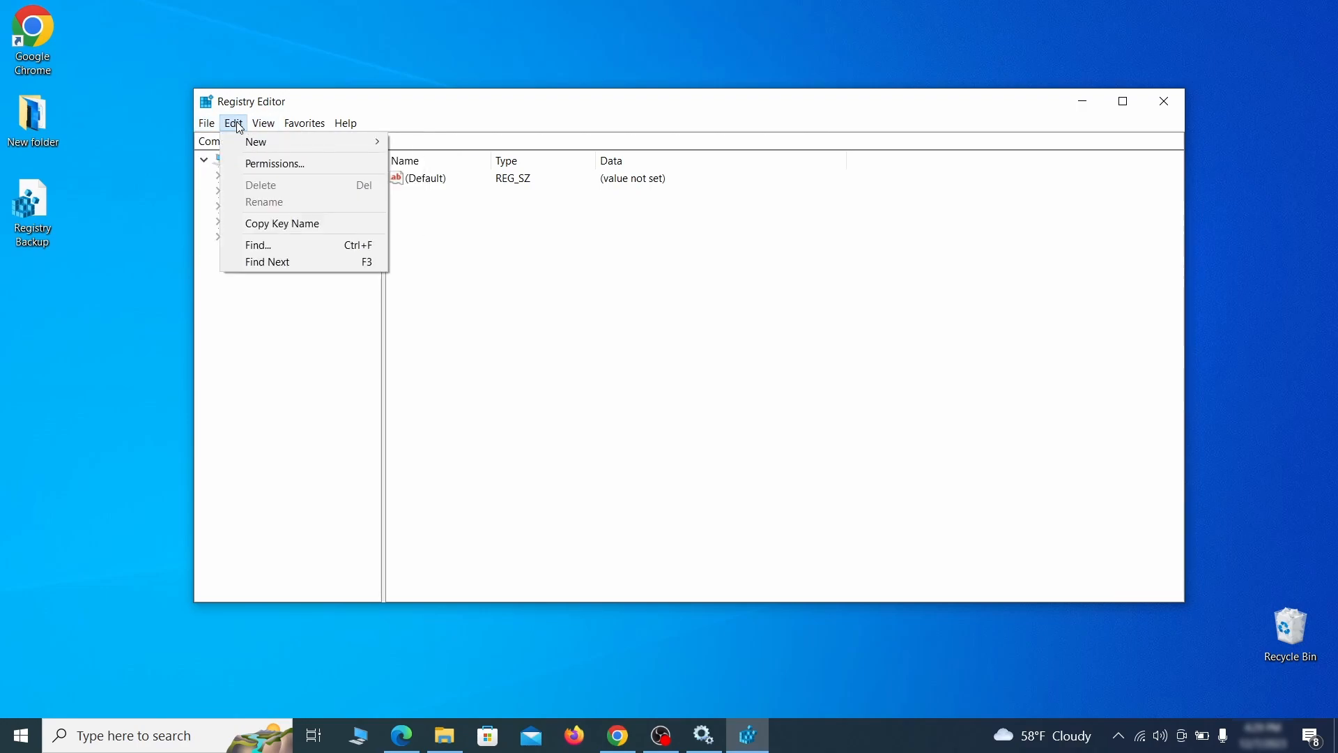
click(292, 246)
text(Exa)
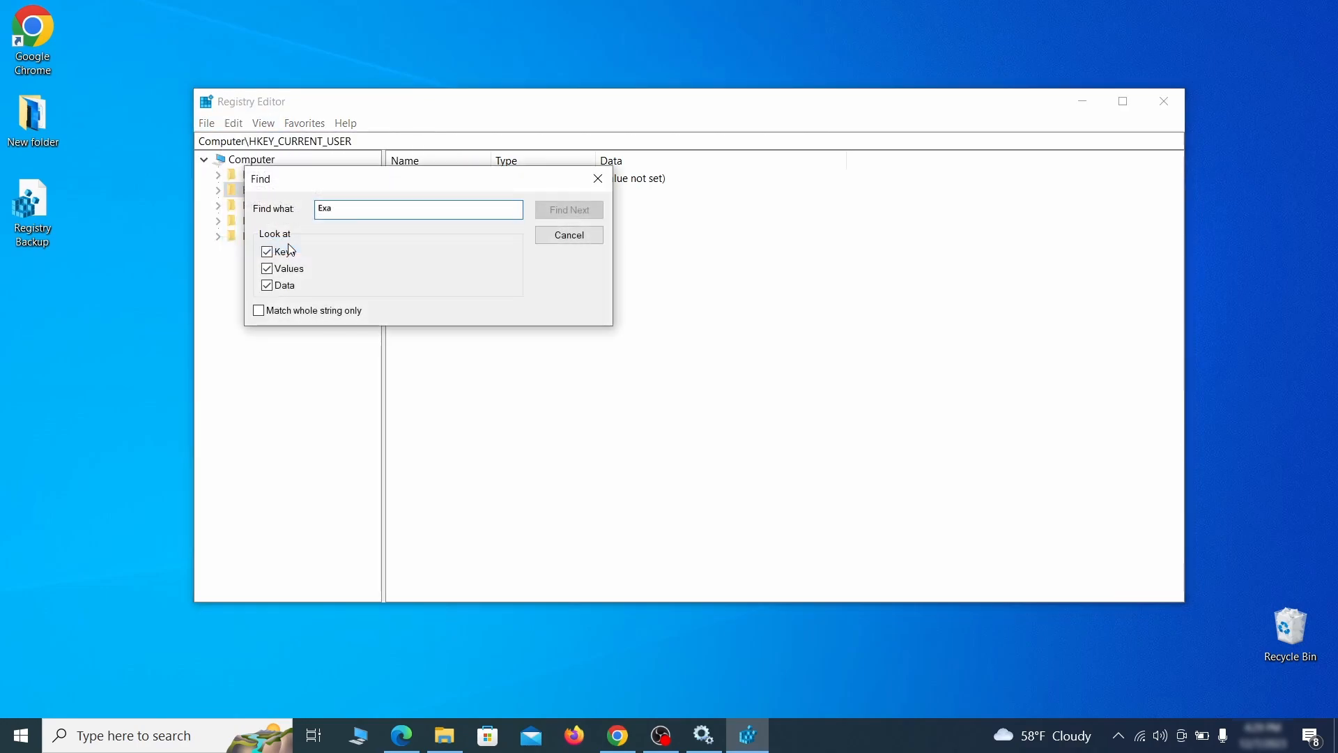
text(mple Malware)
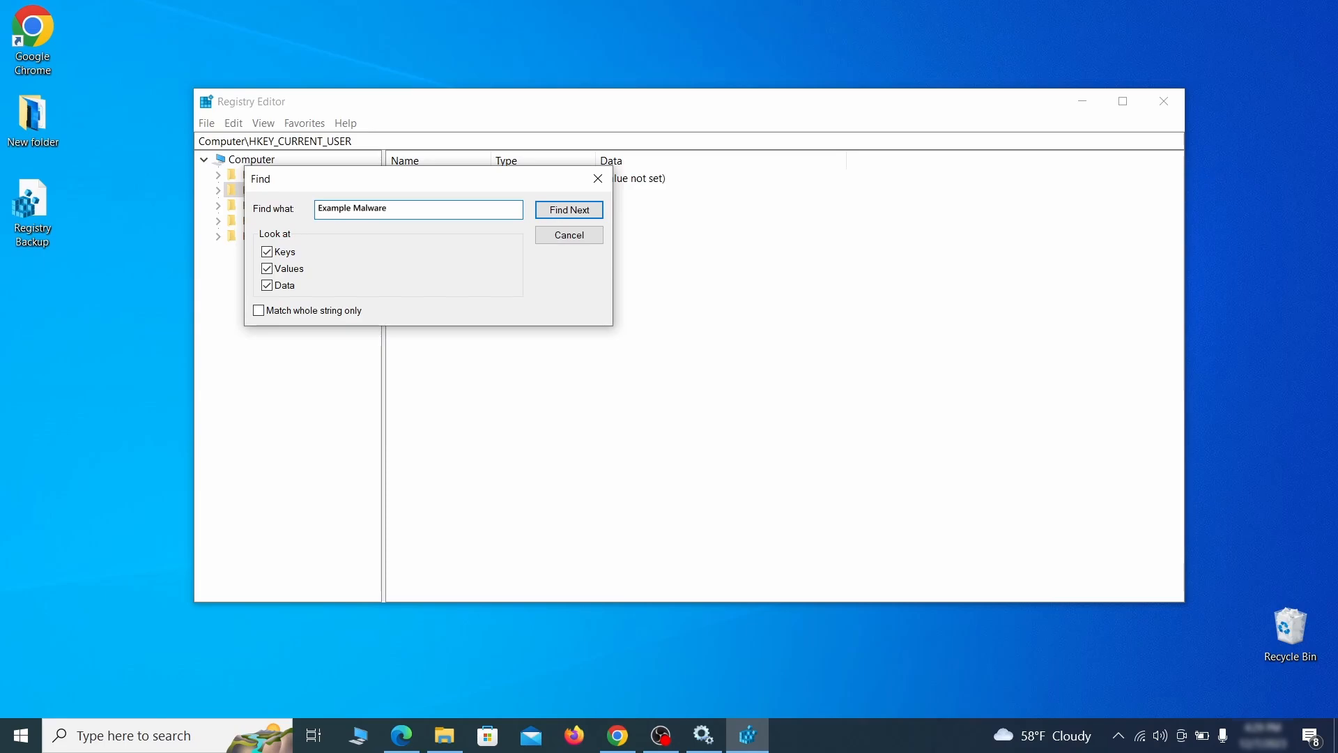
text( App)
click(581, 214)
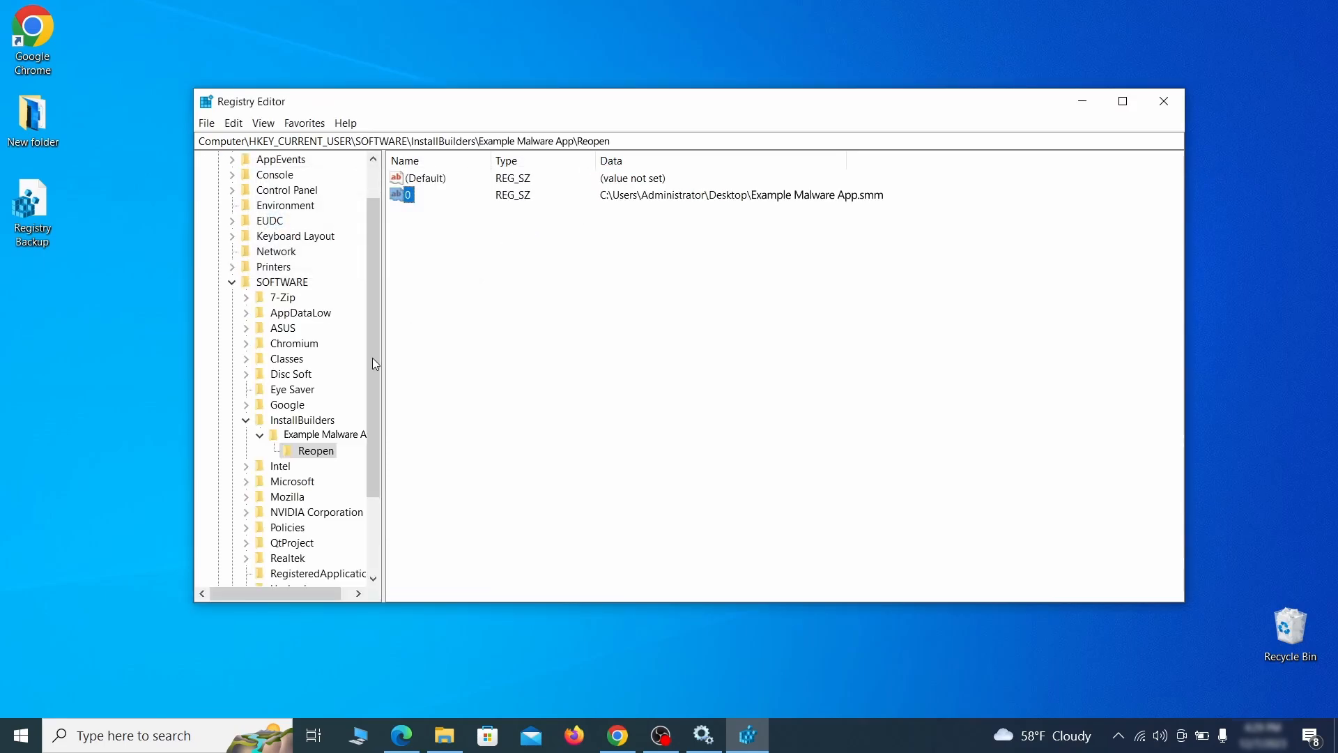
click(325, 453)
right_click(325, 457)
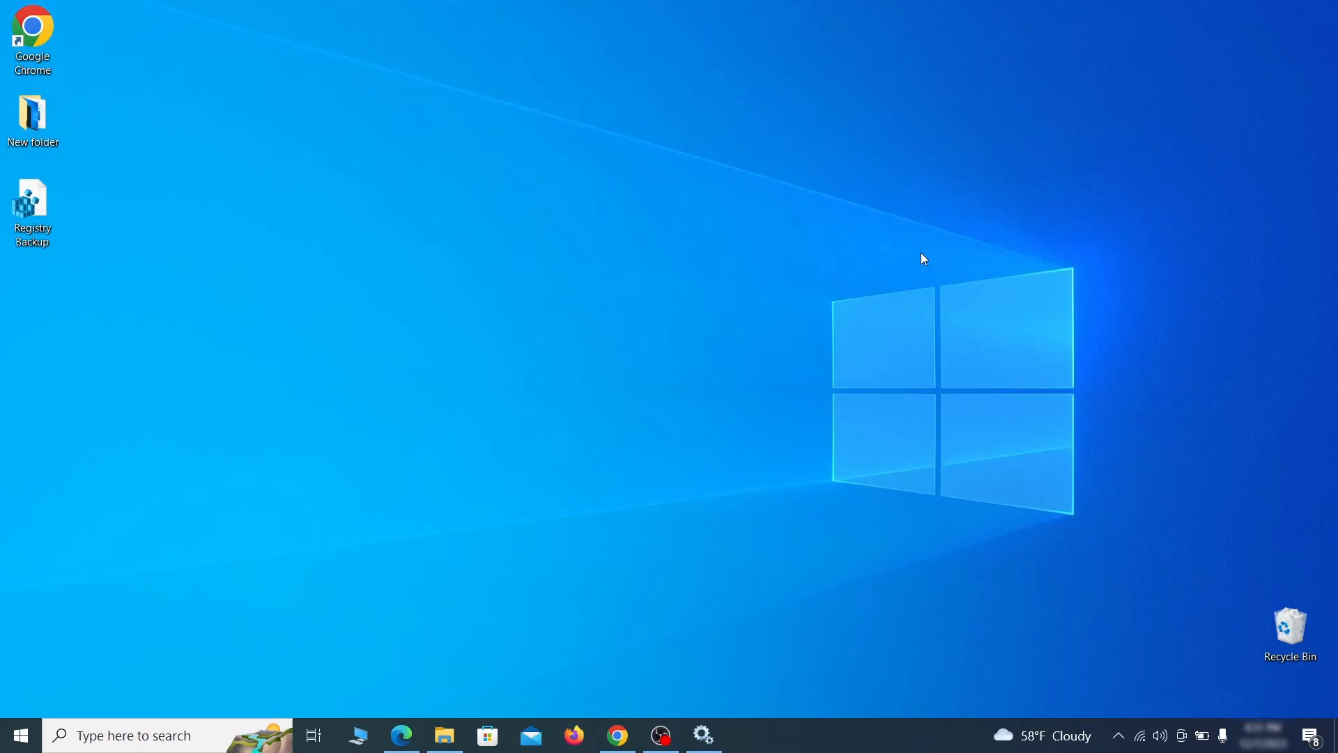
Launch the Microsoft Windows Malicious Software Removal Tool by running the MRT command
key(super+r)
key(BackSpace)
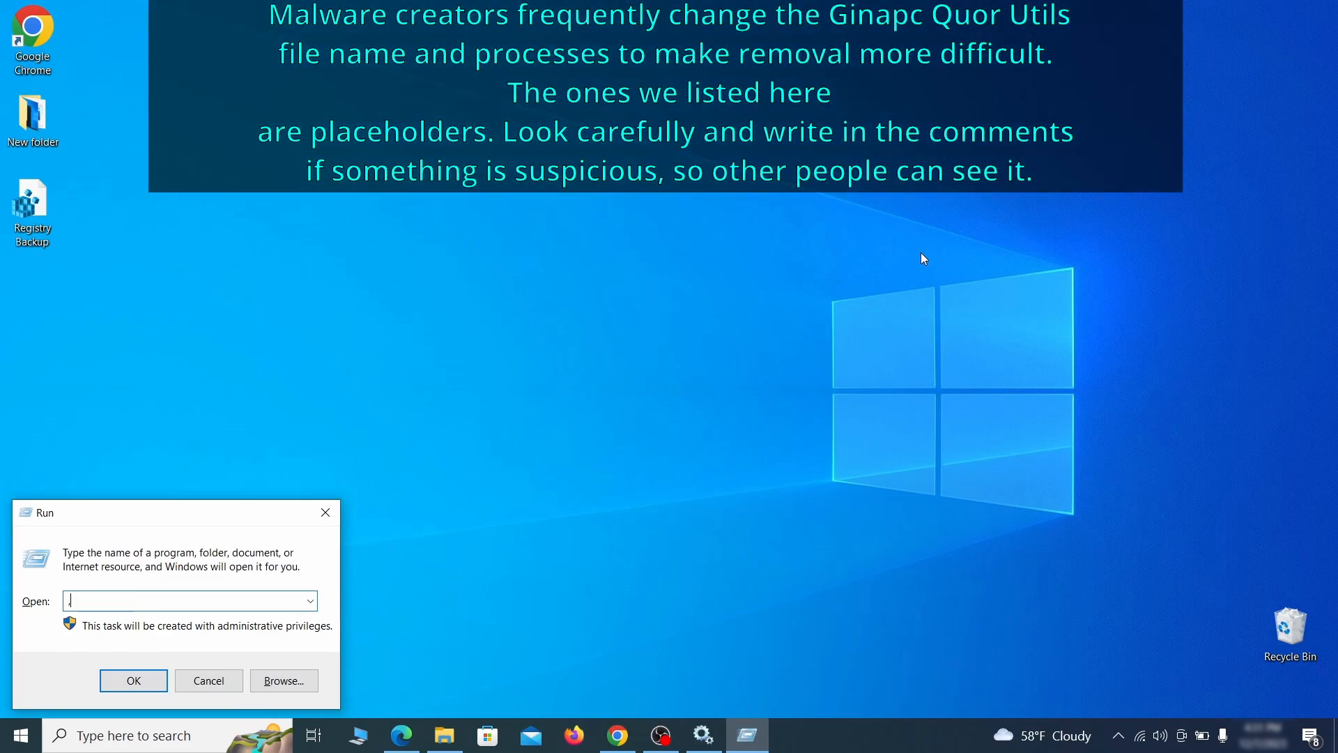
text(M)
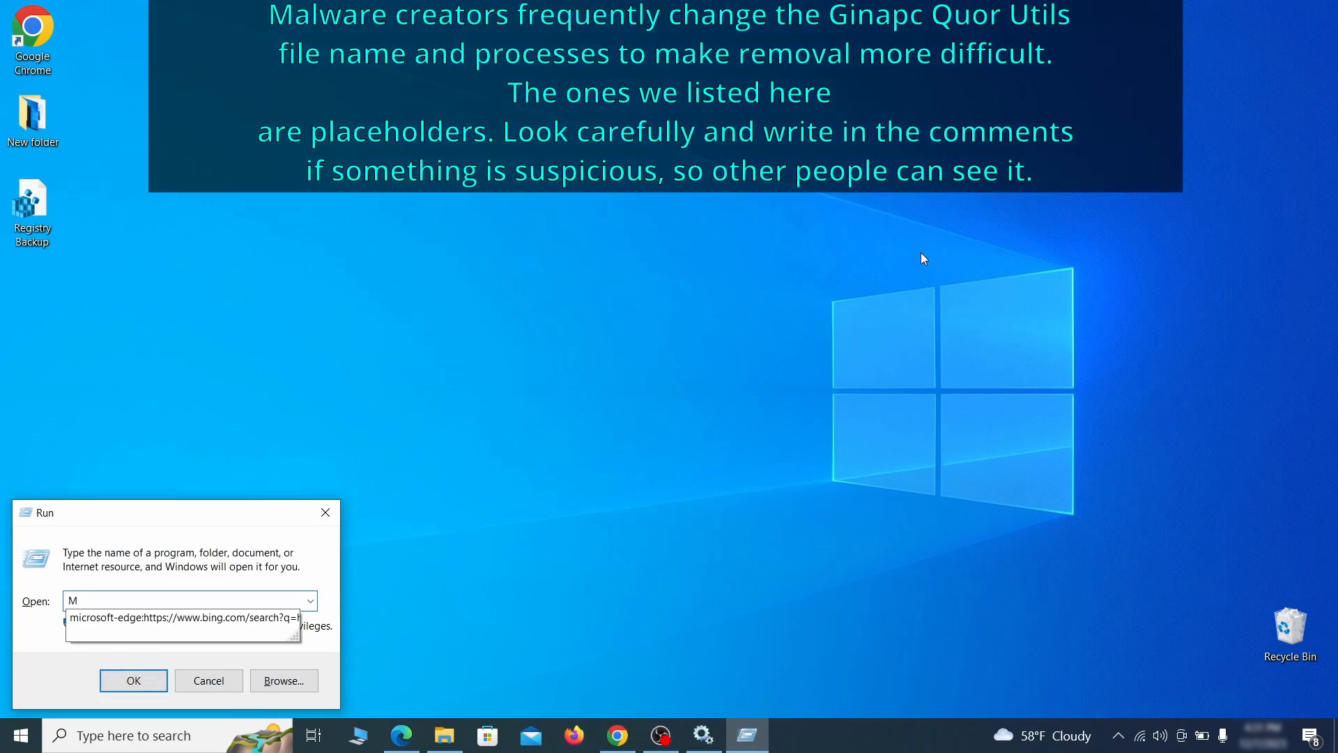
text(RT)
key(Return)
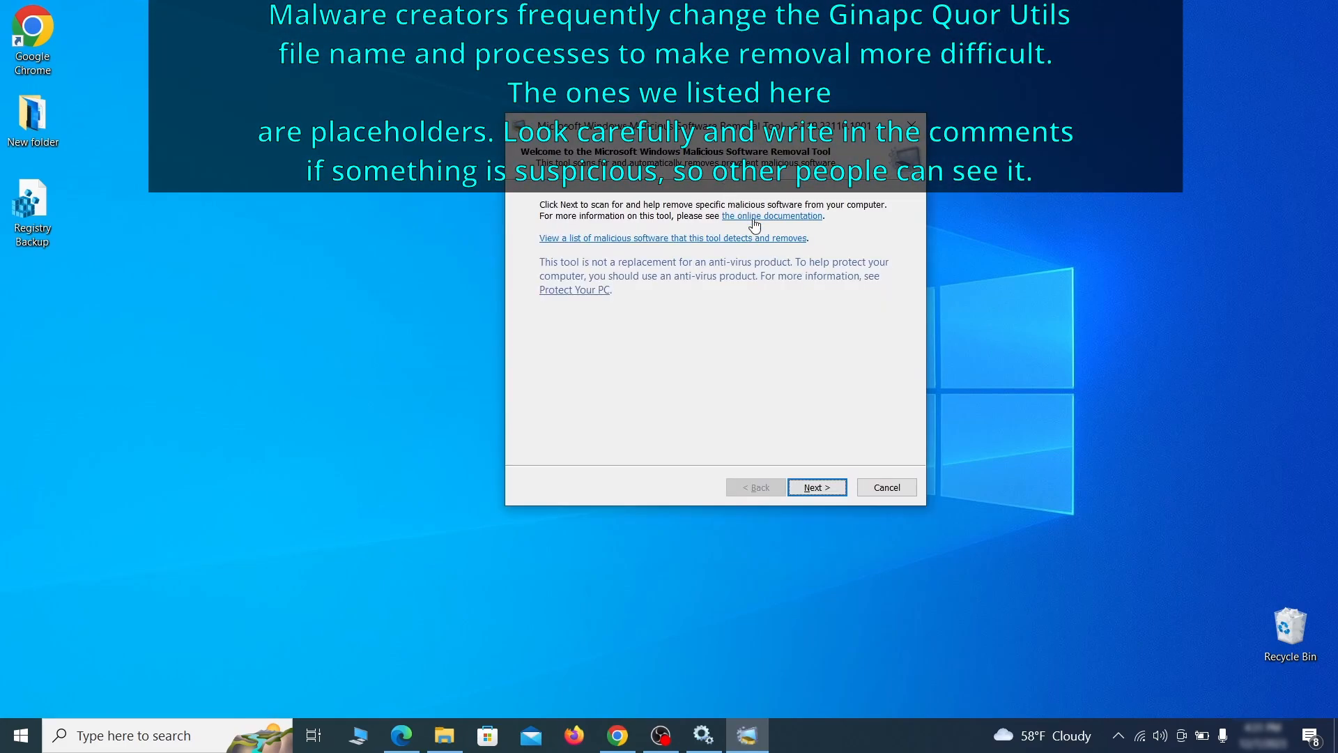
Run a full scan of the system with the removal tool and finish the wizard
click(834, 489)
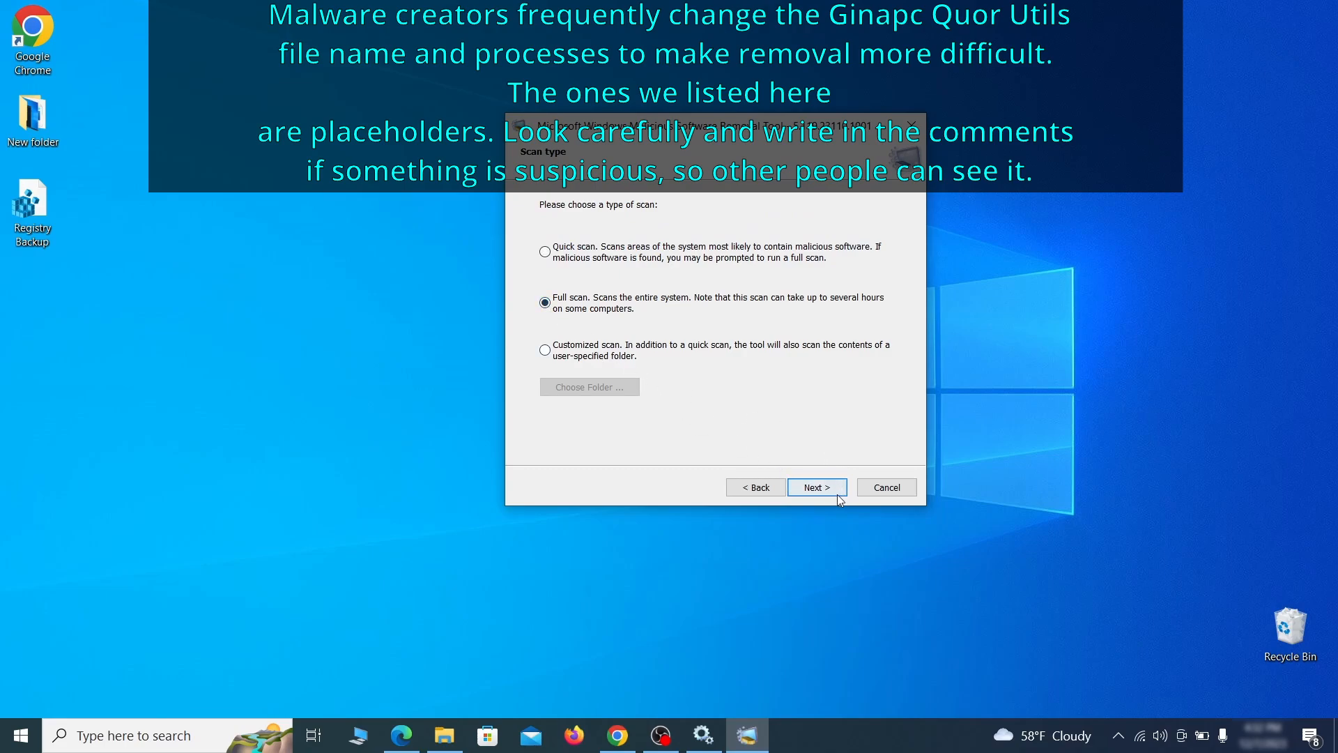
click(833, 490)
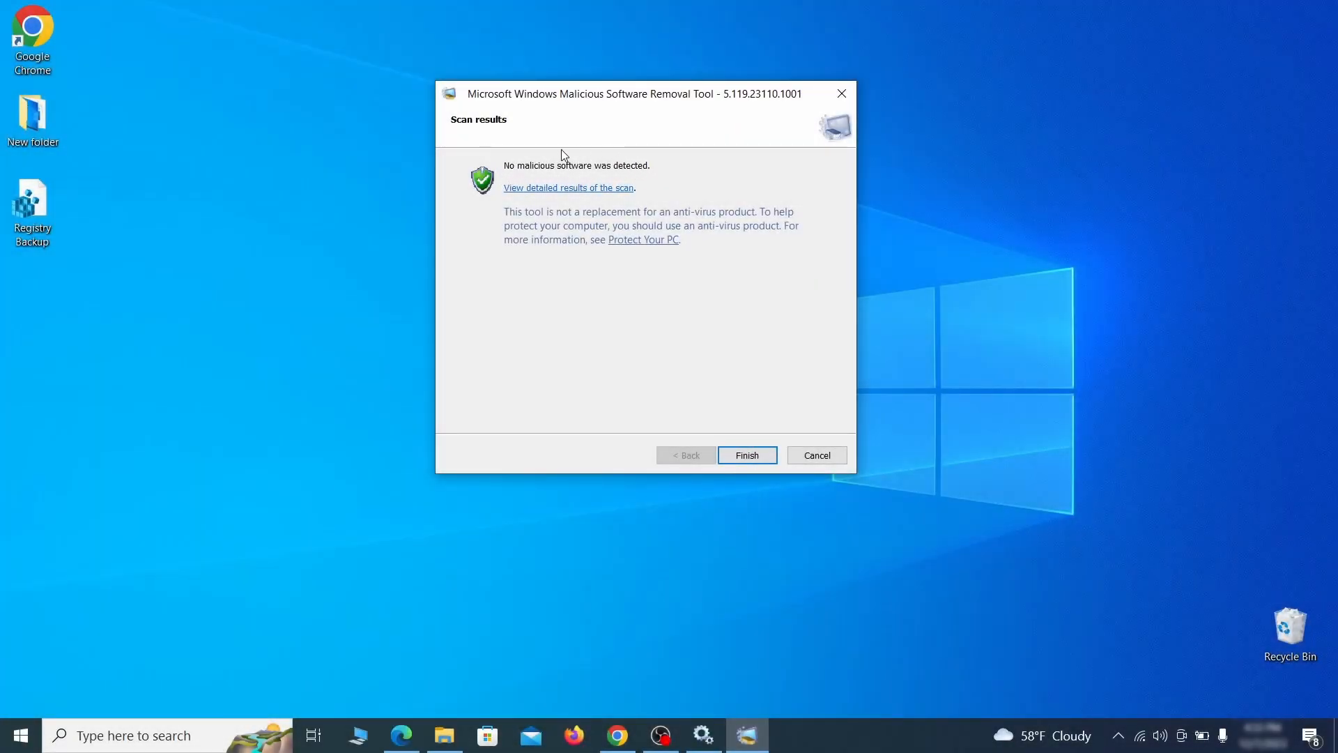
click(748, 457)
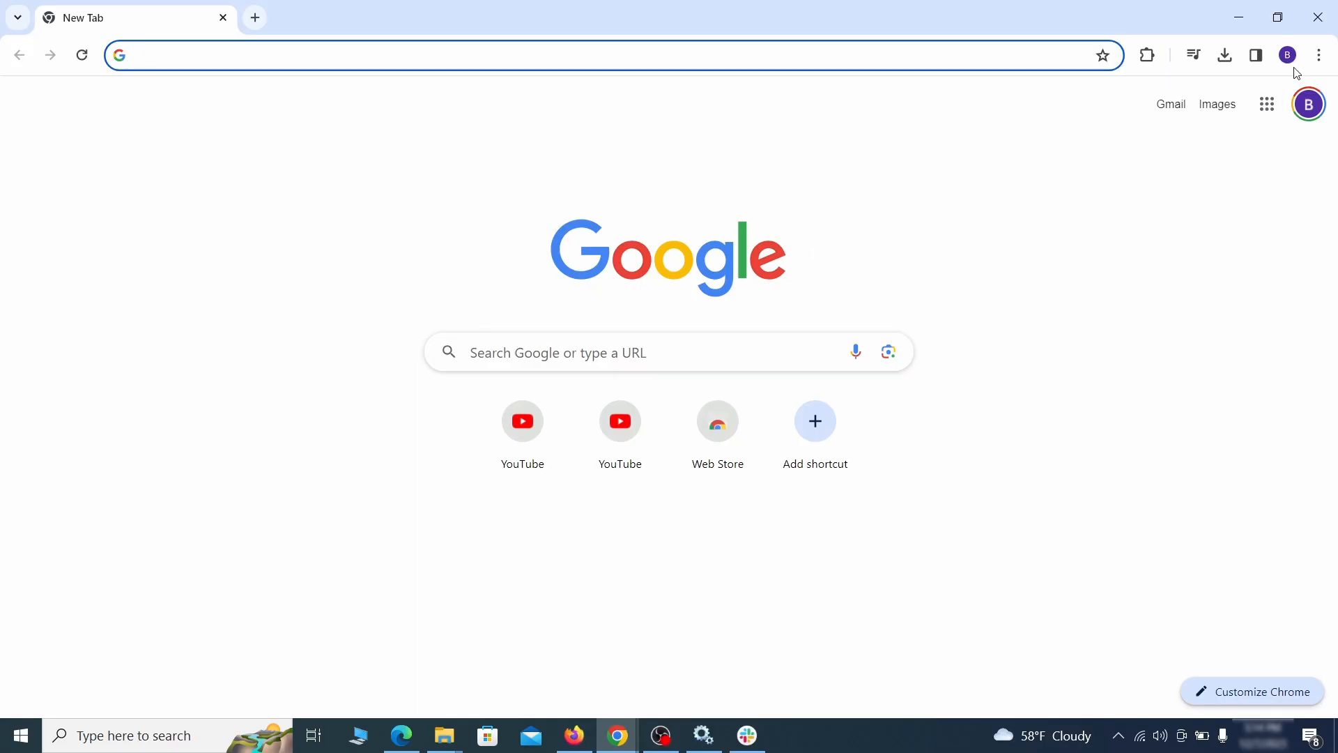
Switch to Google Chrome and open its extension management page at chrome://extensions
click(1319, 55)
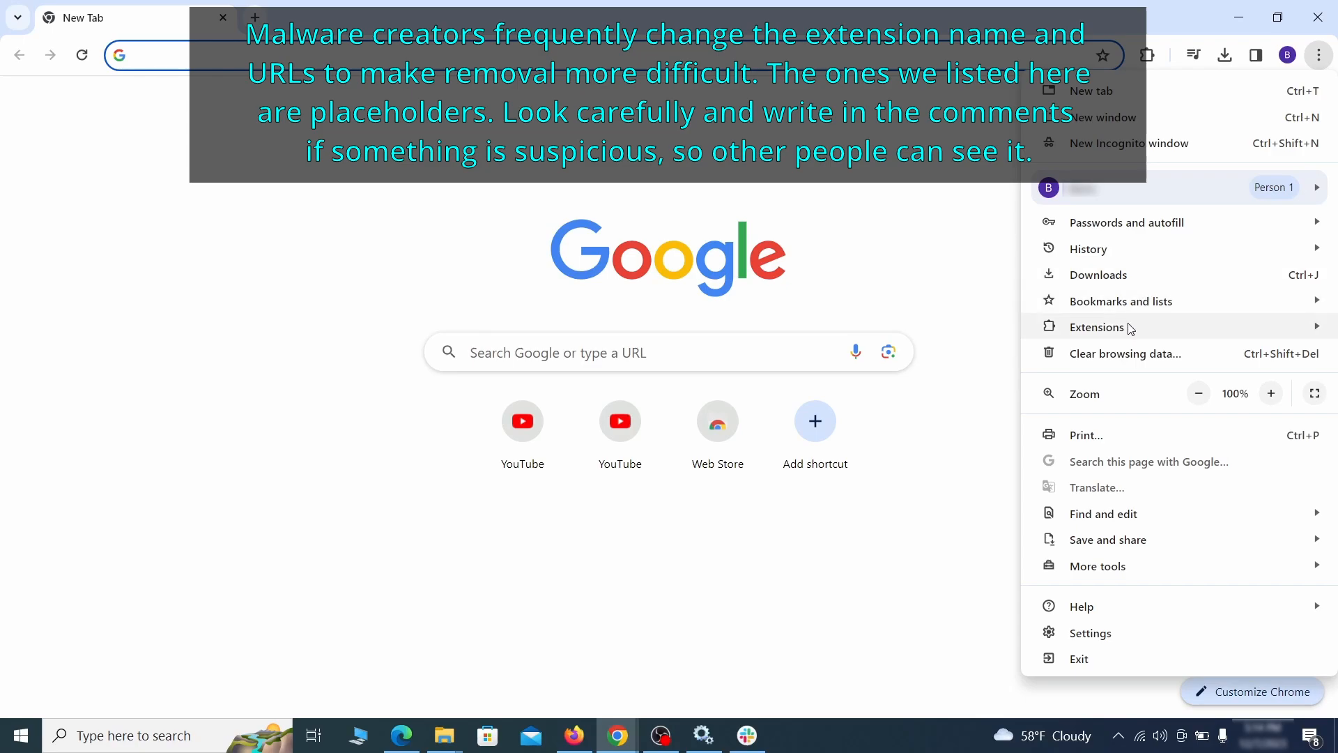
mouse_move(1063, 328)
click(978, 330)
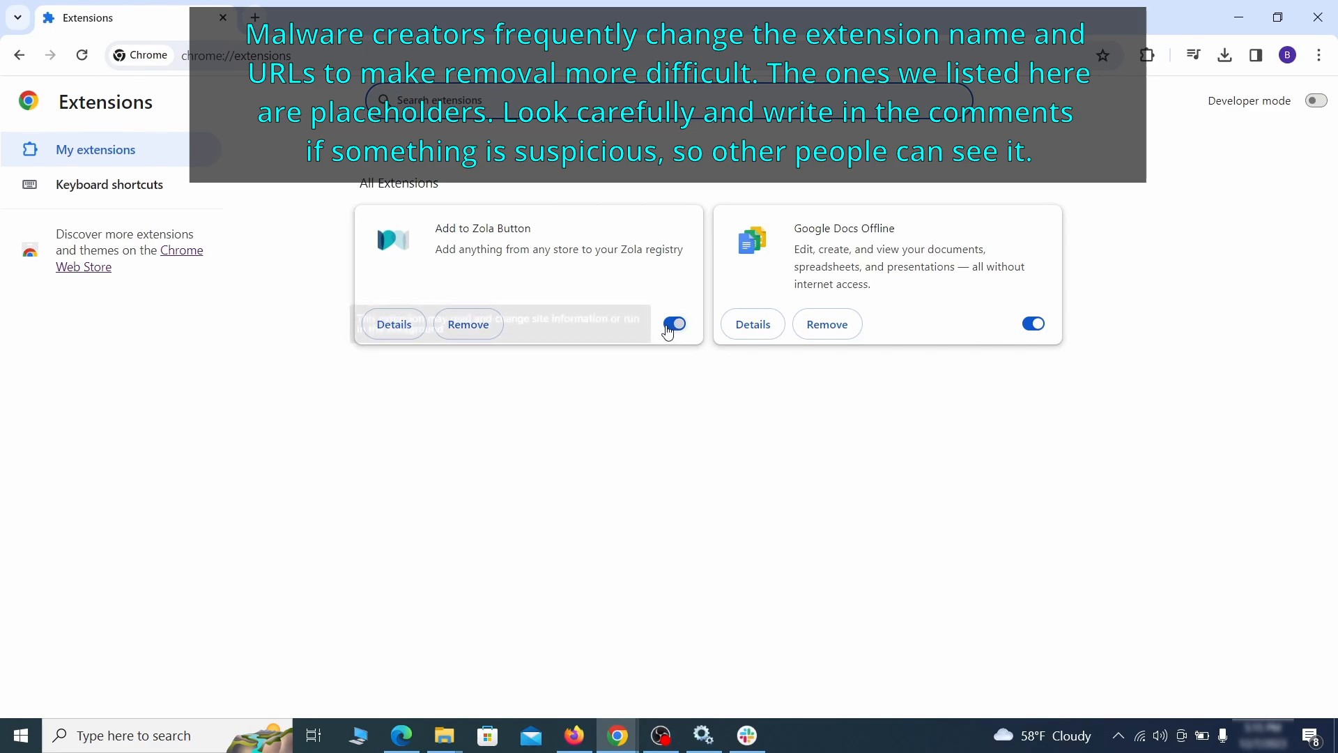
Disable the Add to Zola Button extension and remove it from Chrome
click(671, 325)
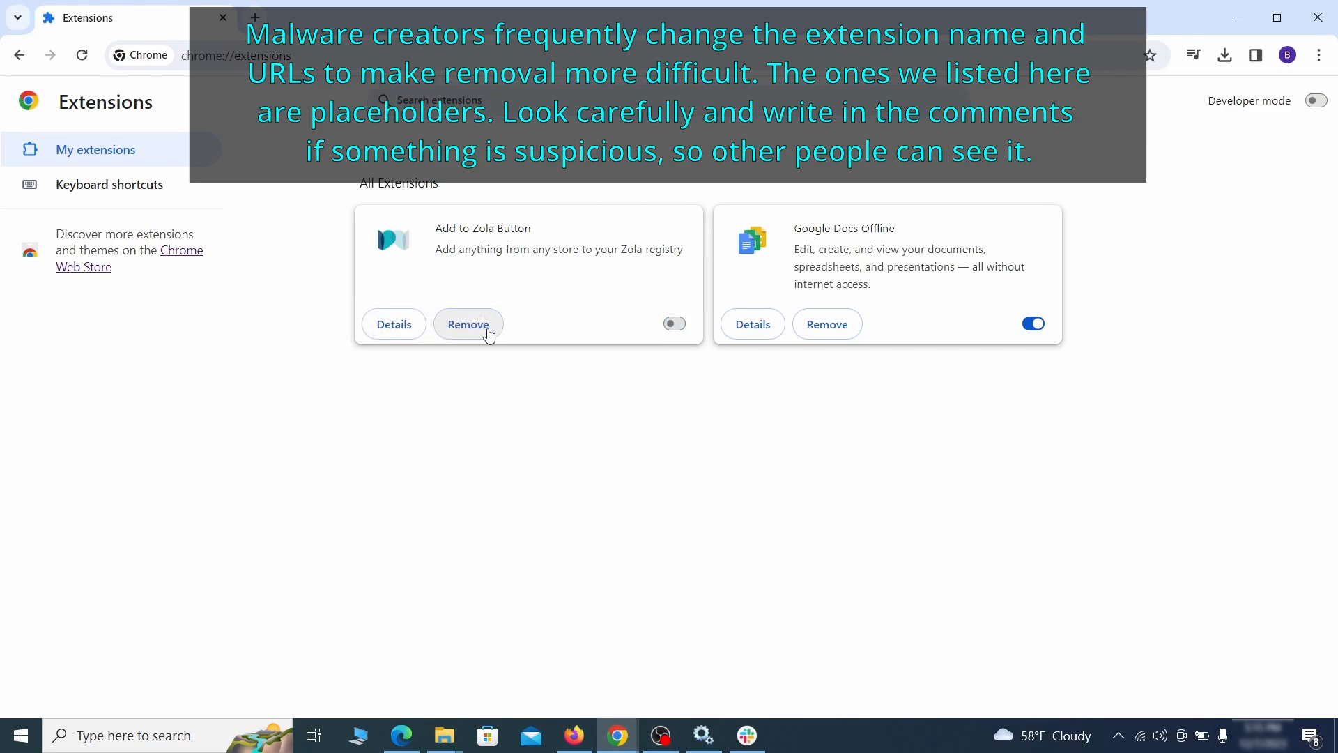
click(487, 333)
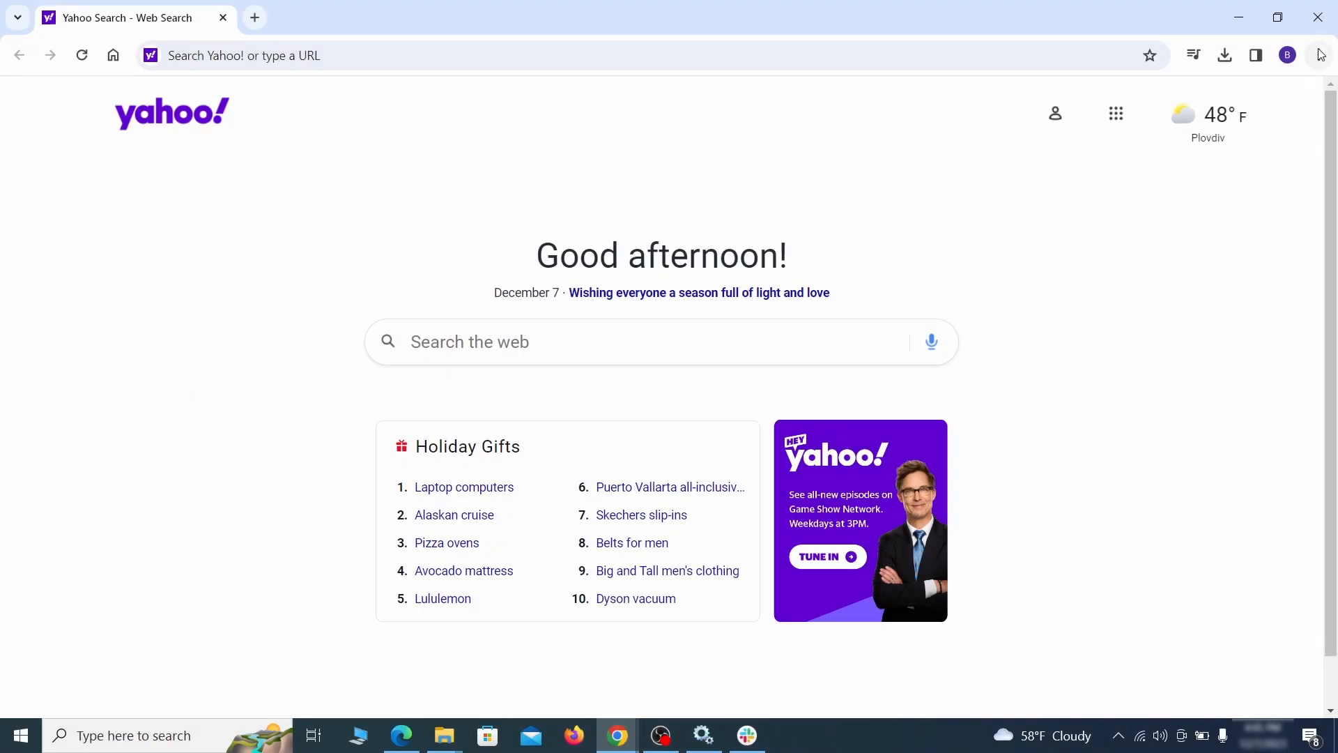
Open the advanced Clear browsing data options from Chrome's privacy and security settings
click(1319, 55)
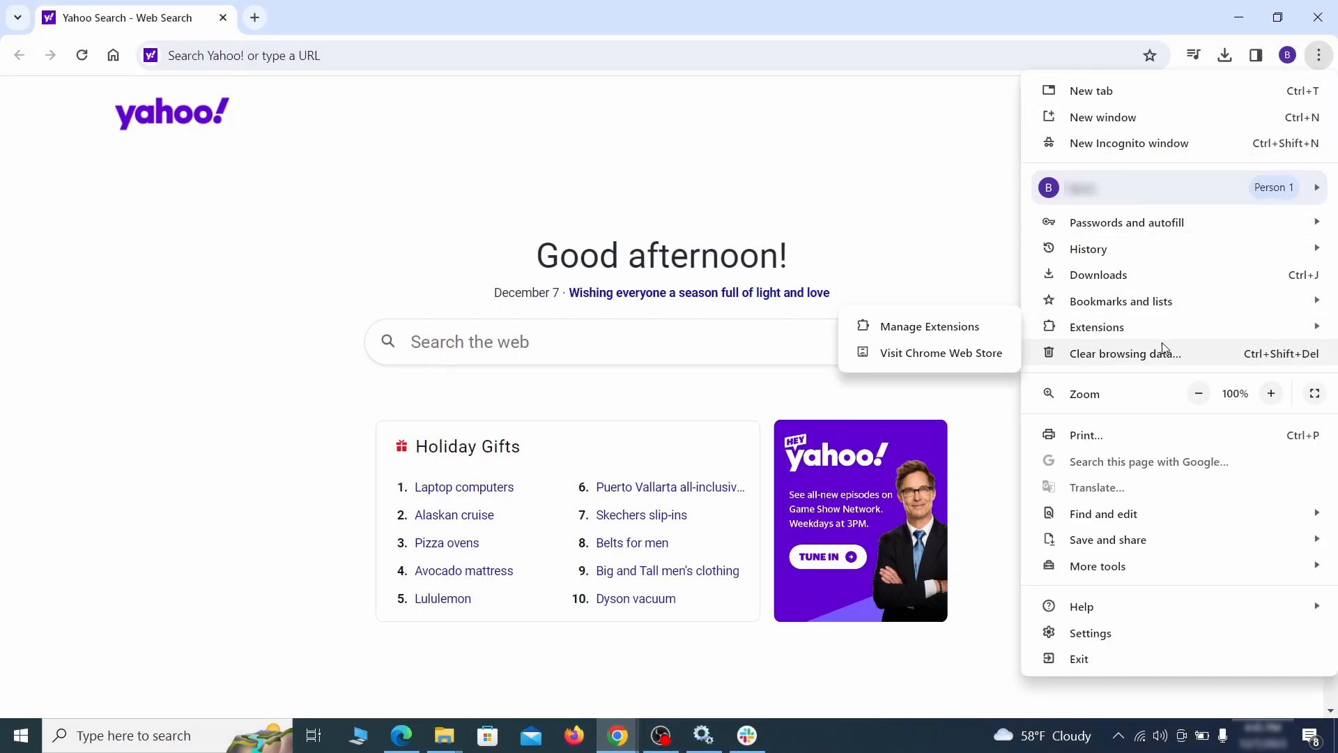
click(1100, 632)
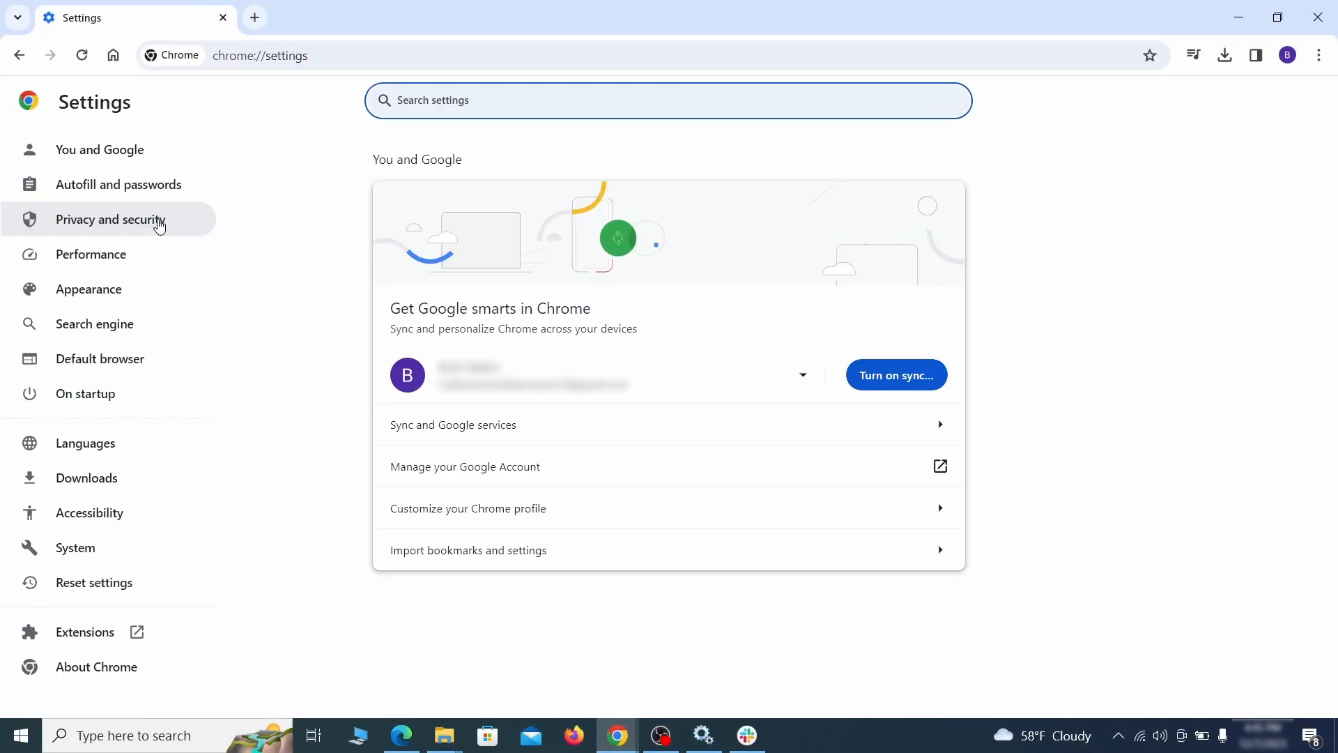
click(159, 219)
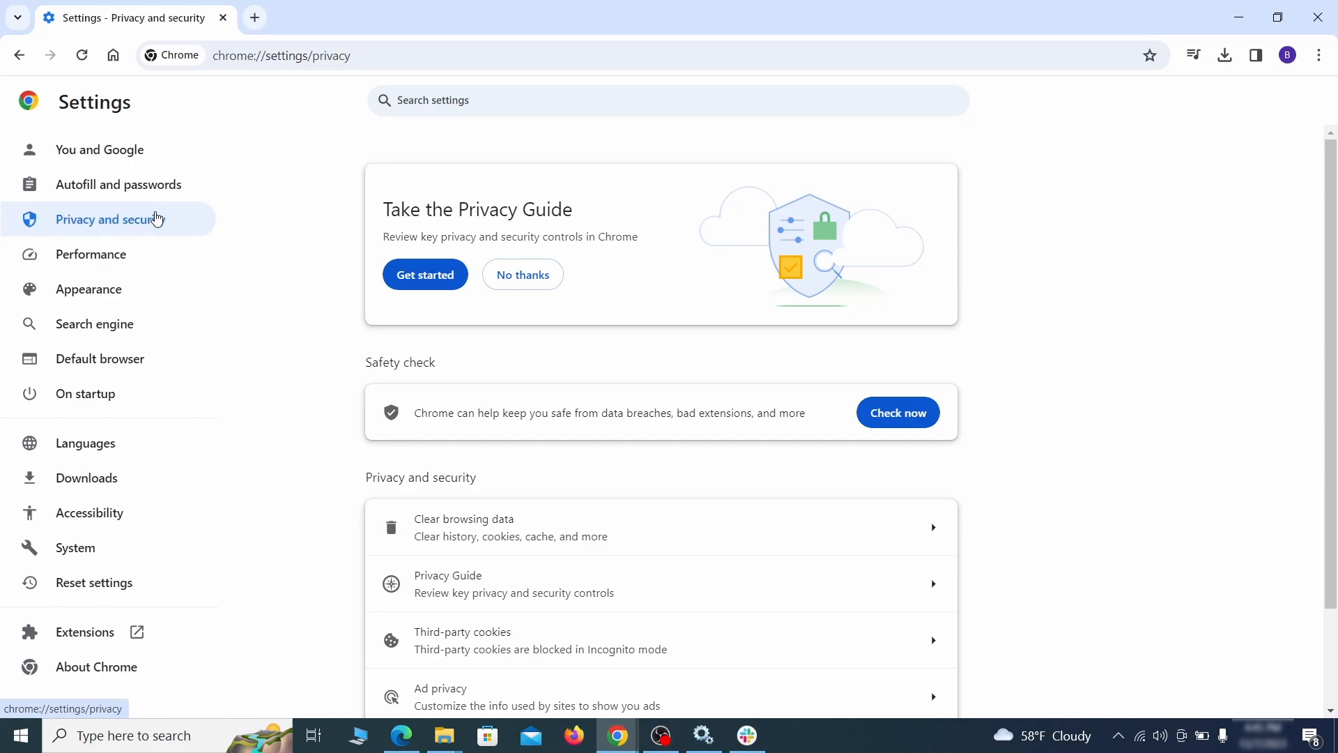
scroll(1064, 457, down, 1)
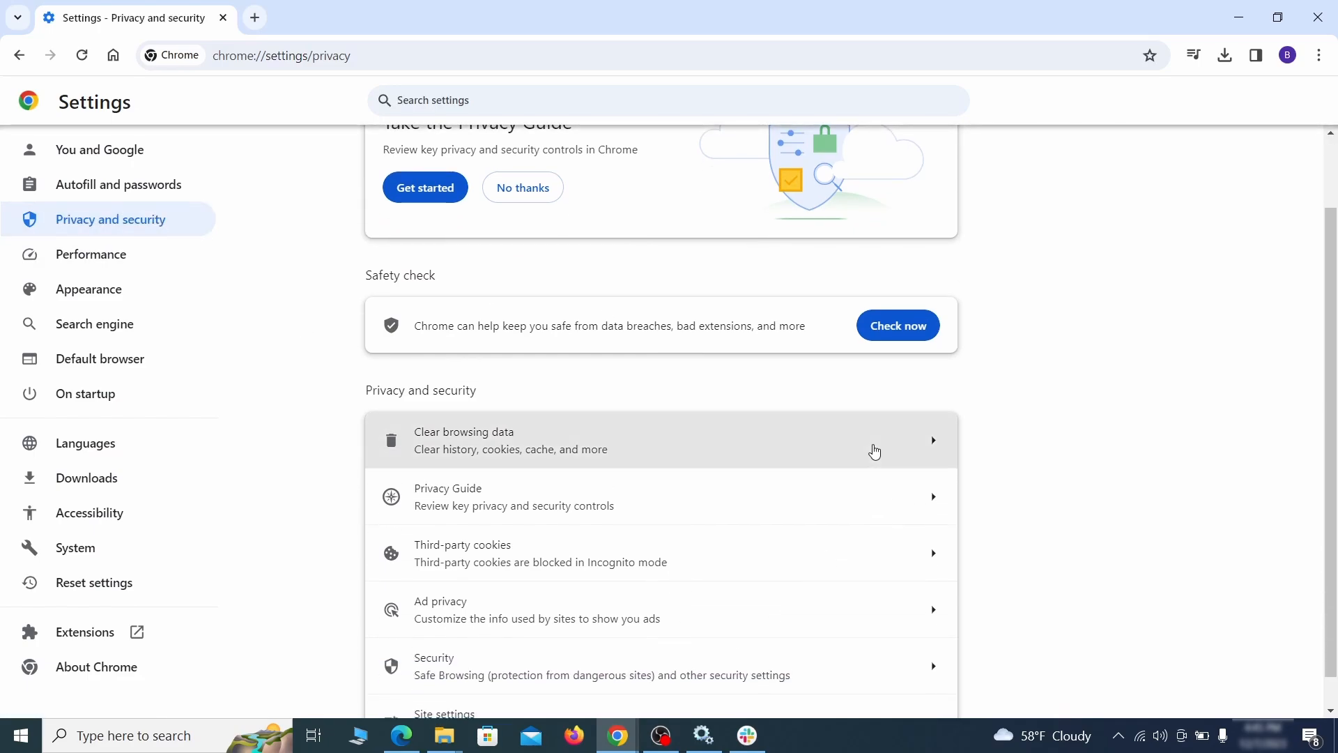
click(873, 450)
click(613, 250)
click(743, 246)
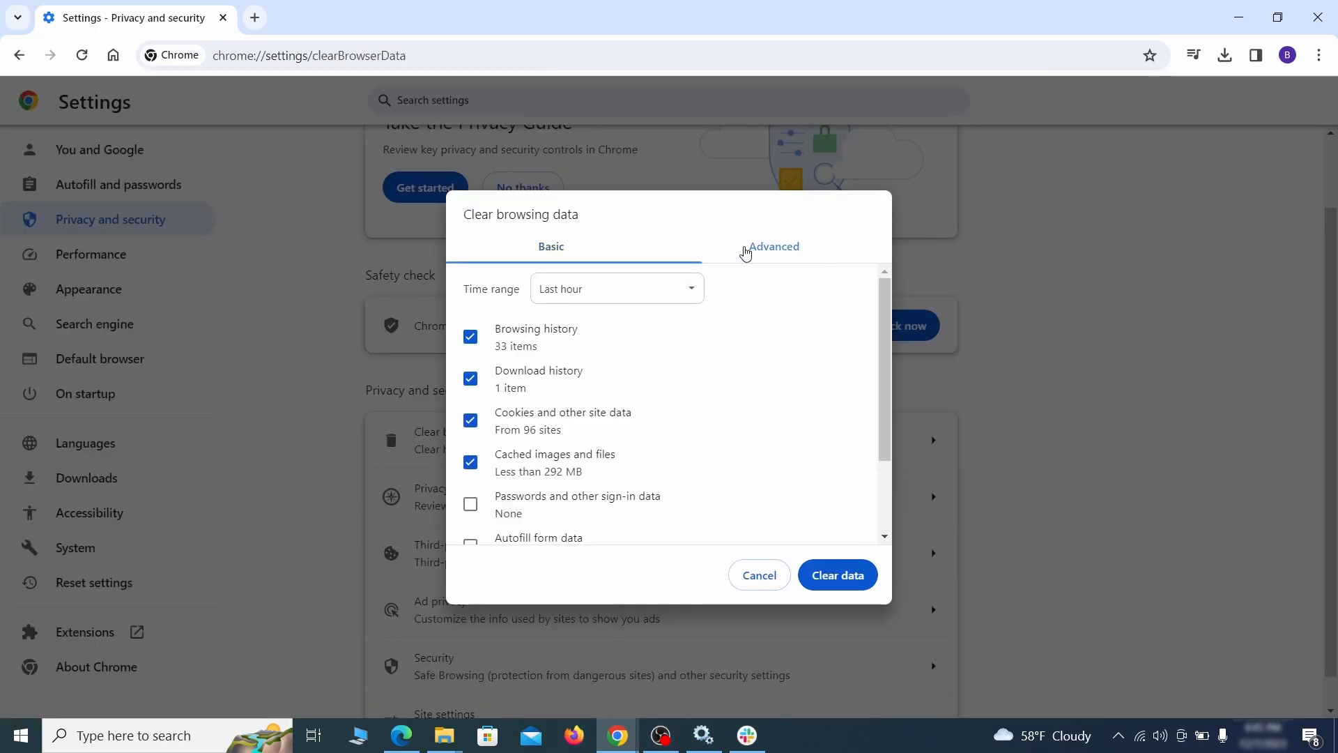
Include autofill form data, site settings and hosted app data in the selection, leave passwords excluded, and clear the browsing data
scroll(675, 397, down, 2)
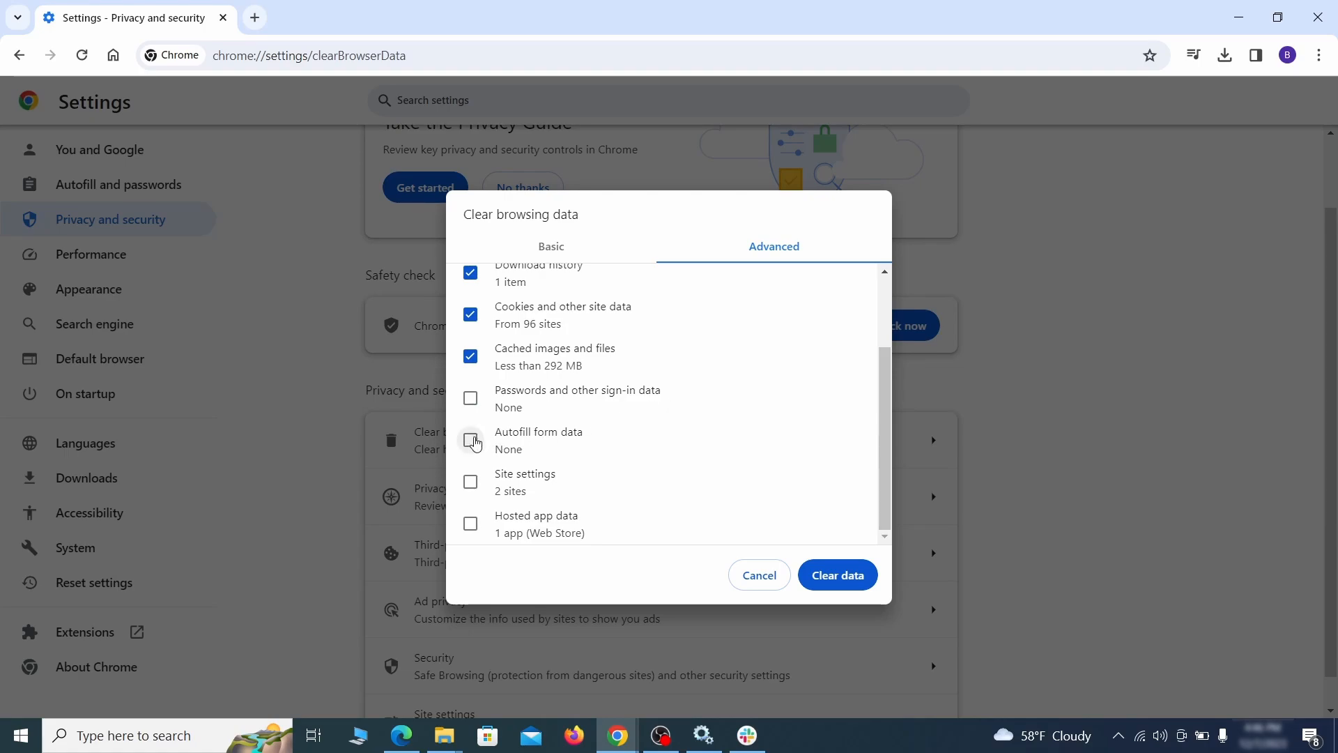
click(471, 441)
click(470, 482)
click(471, 524)
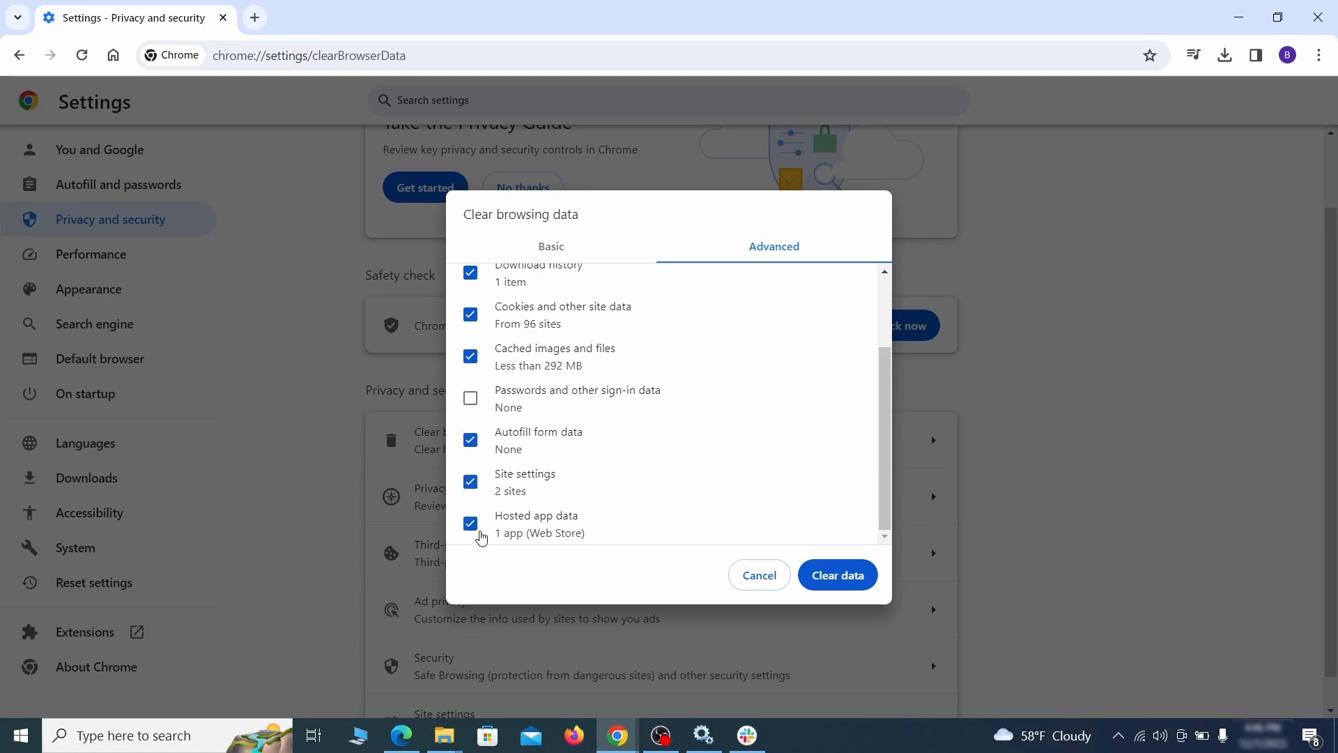
click(848, 580)
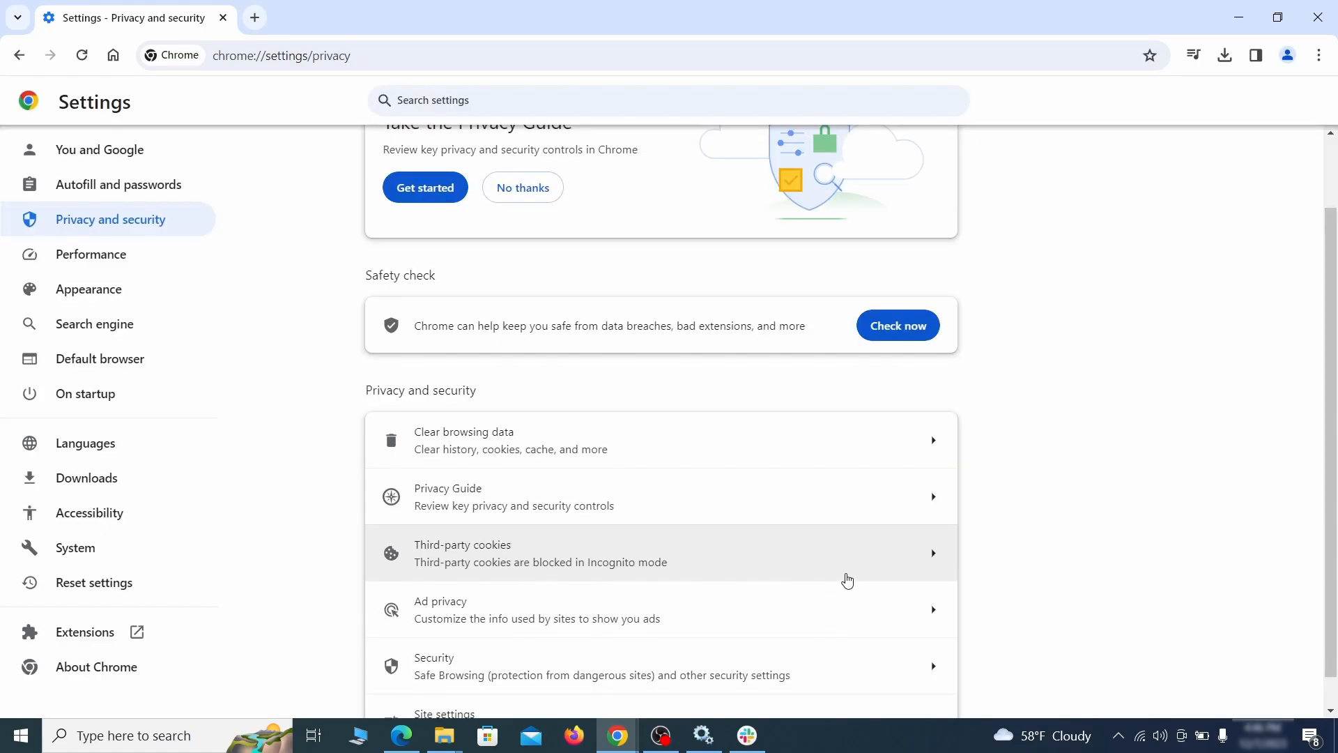
Examine the Location permission in Chrome's site settings for sites allowed to see the location
scroll(1005, 457, down, 1)
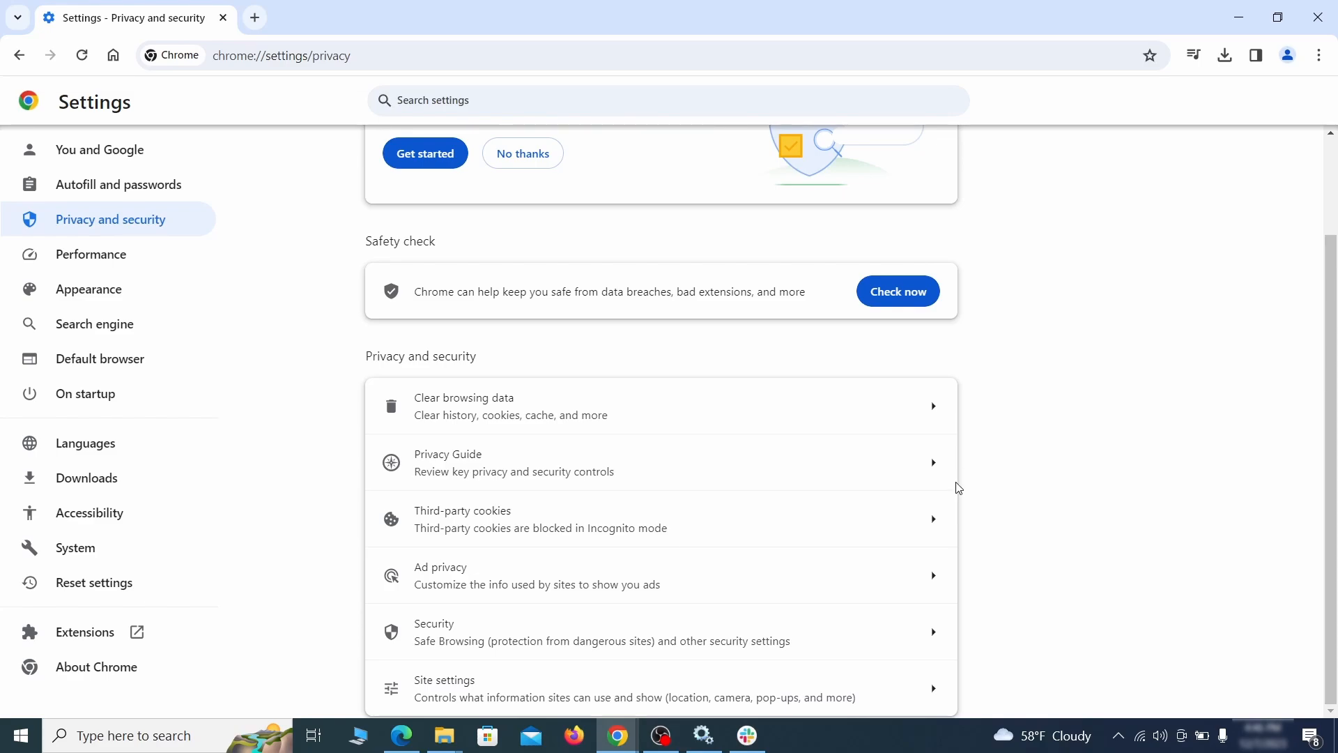
click(648, 685)
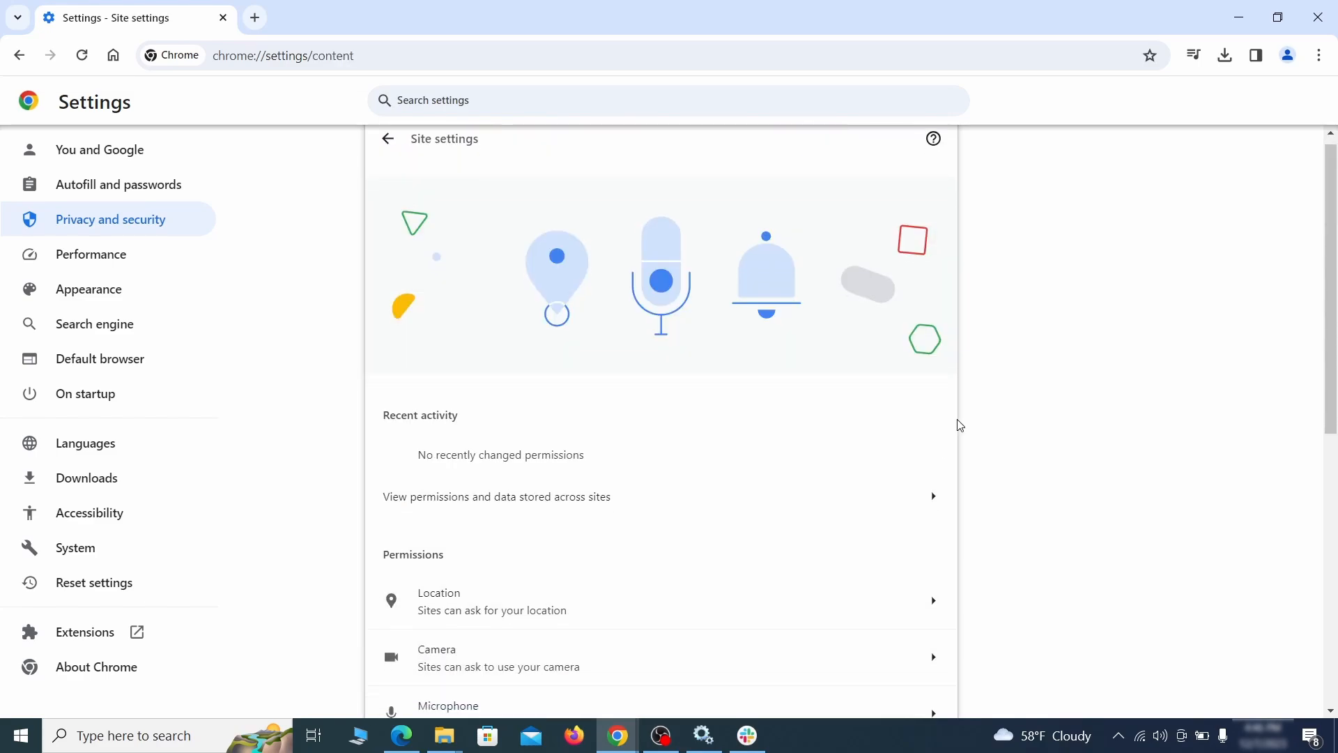
scroll(959, 425, down, 3)
scroll(969, 377, down, 1)
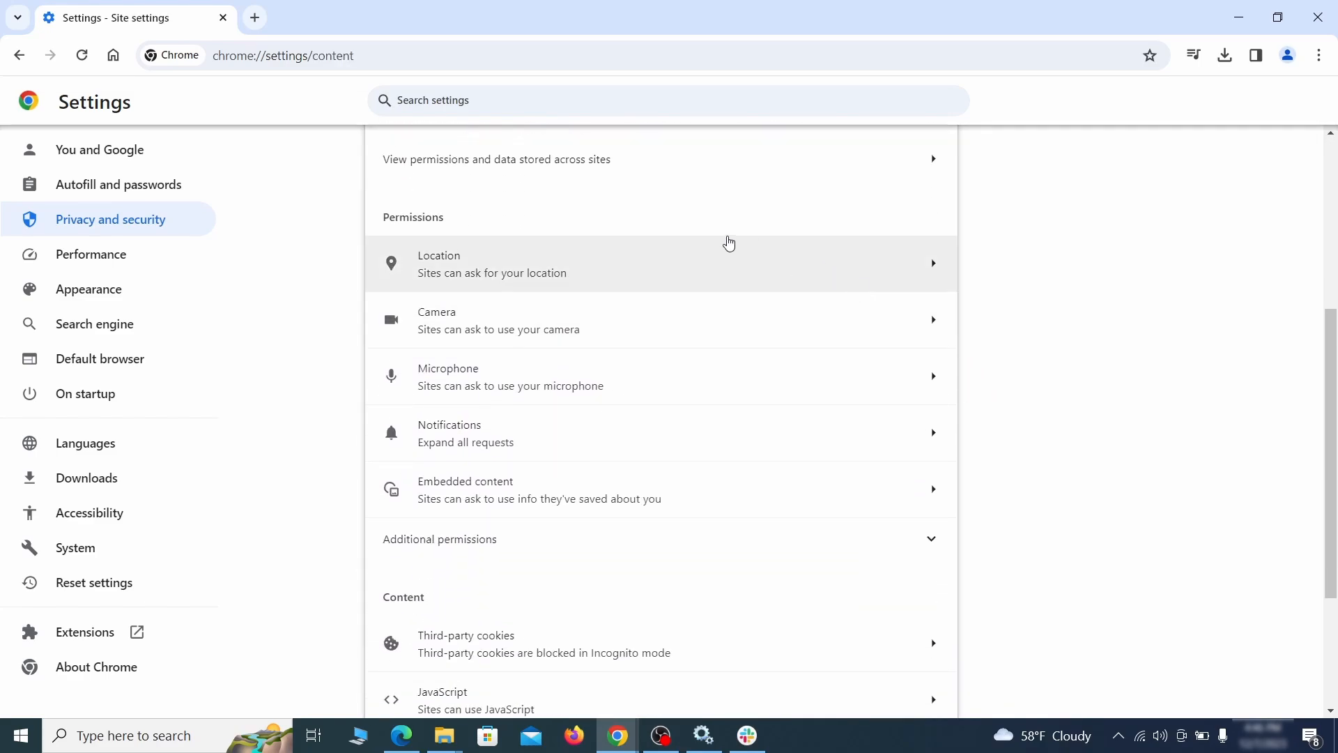
click(675, 275)
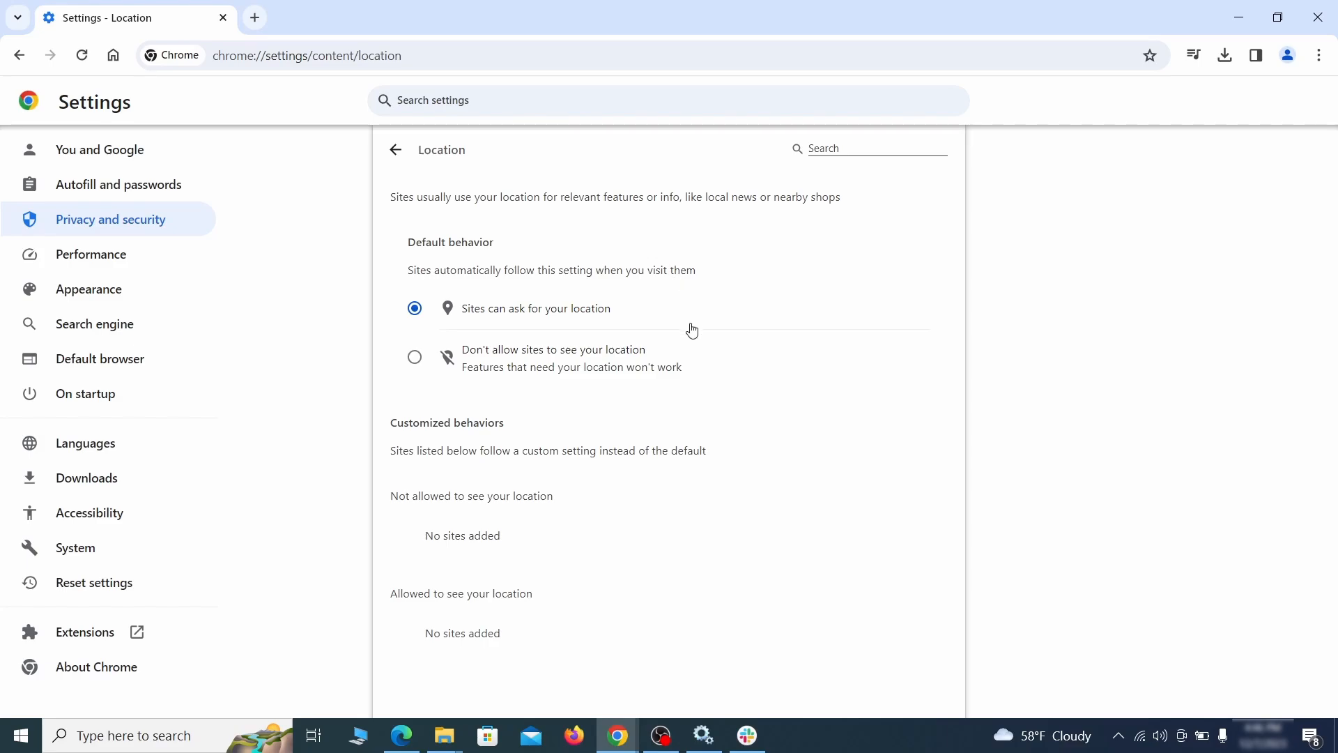
Check the Camera permission and open the options for ExampleRougeURL.com among the sites allowed to send notifications
click(19, 55)
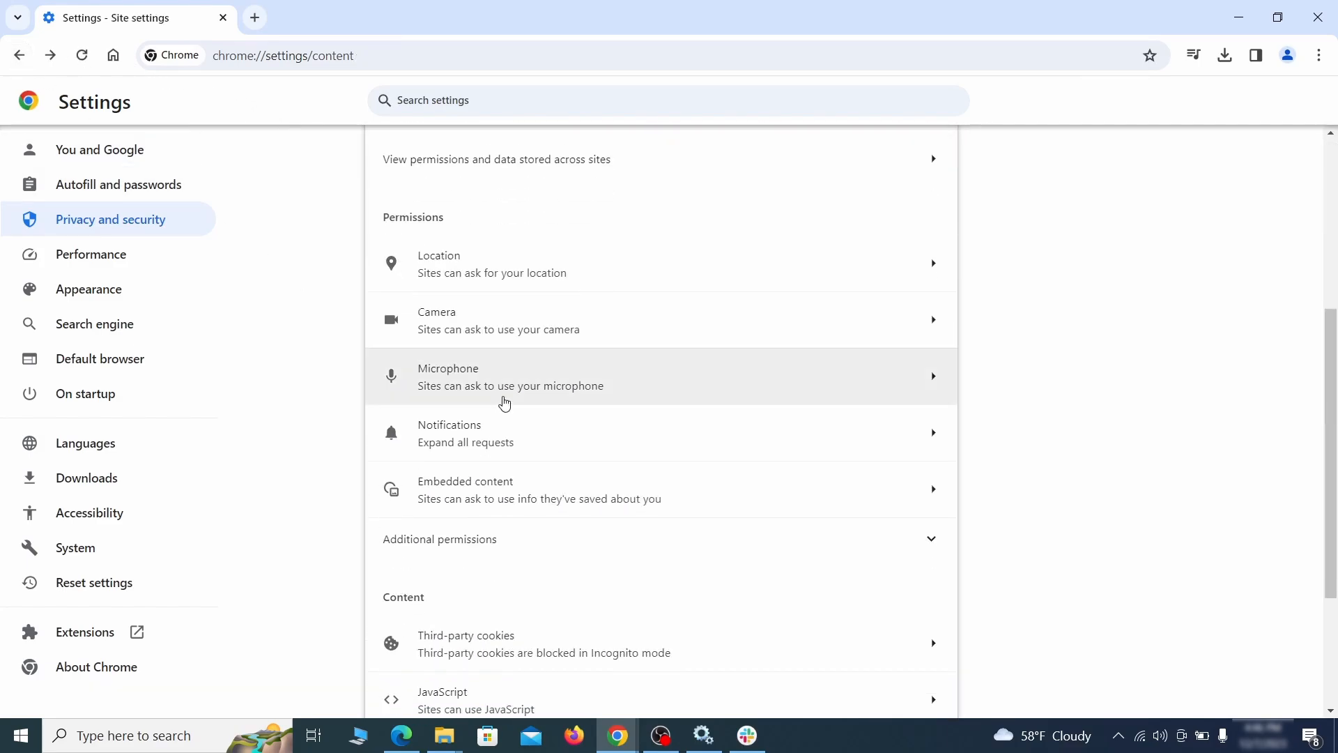
click(532, 332)
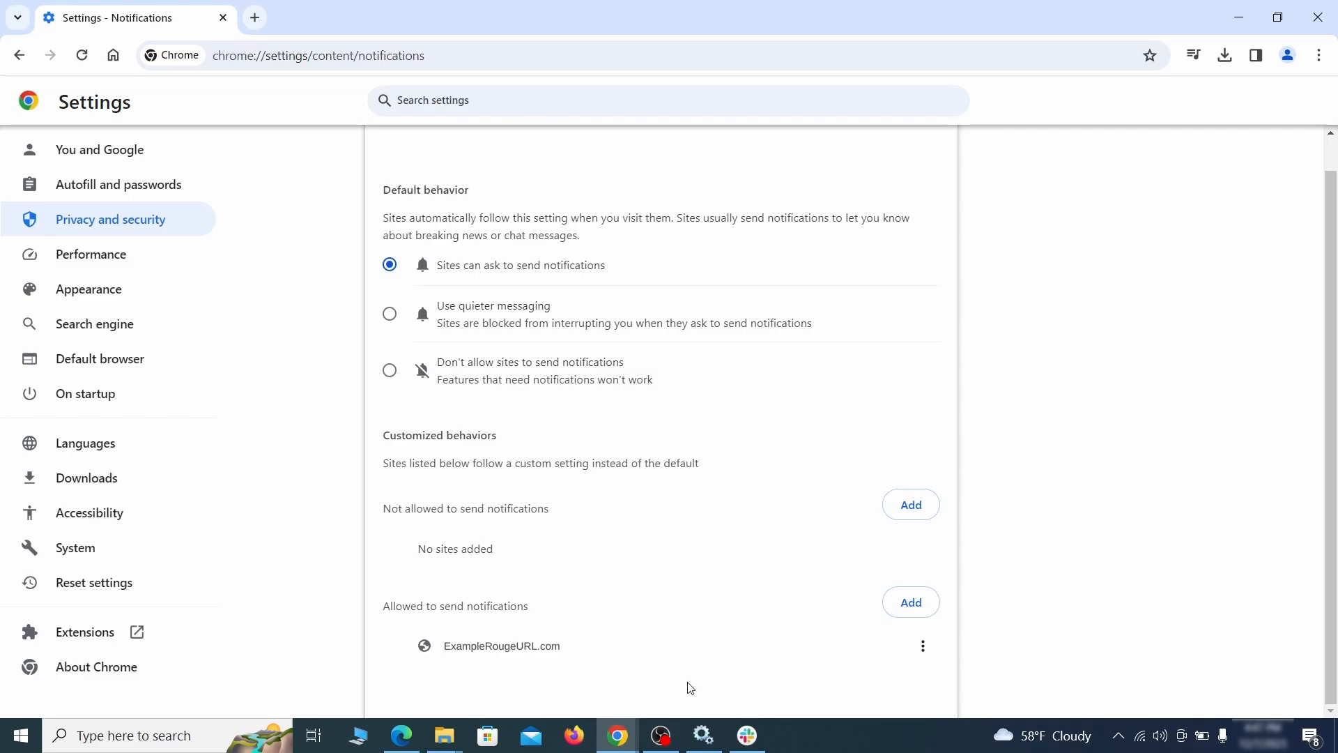
click(923, 646)
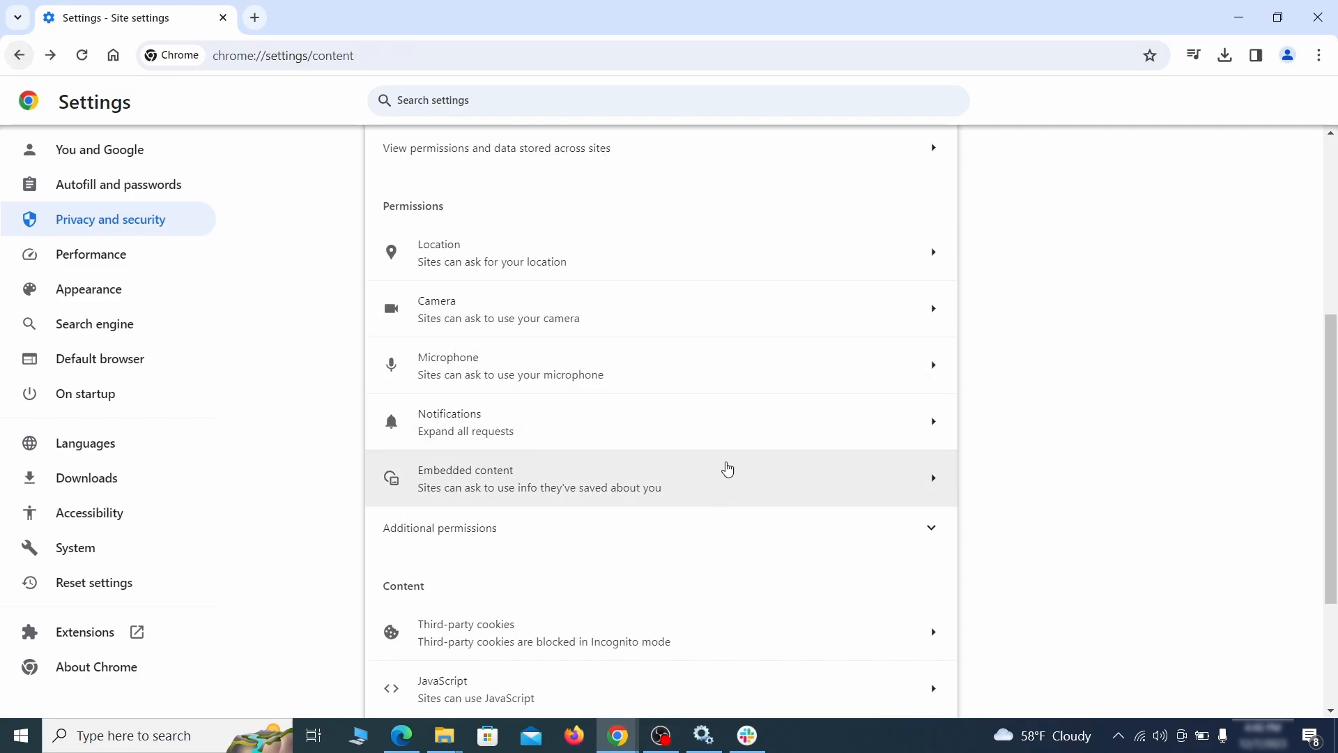
Delete ExampleRougeURL.com from the sites allowed to use third-party cookies and return to the site settings
scroll(721, 472, down, 2)
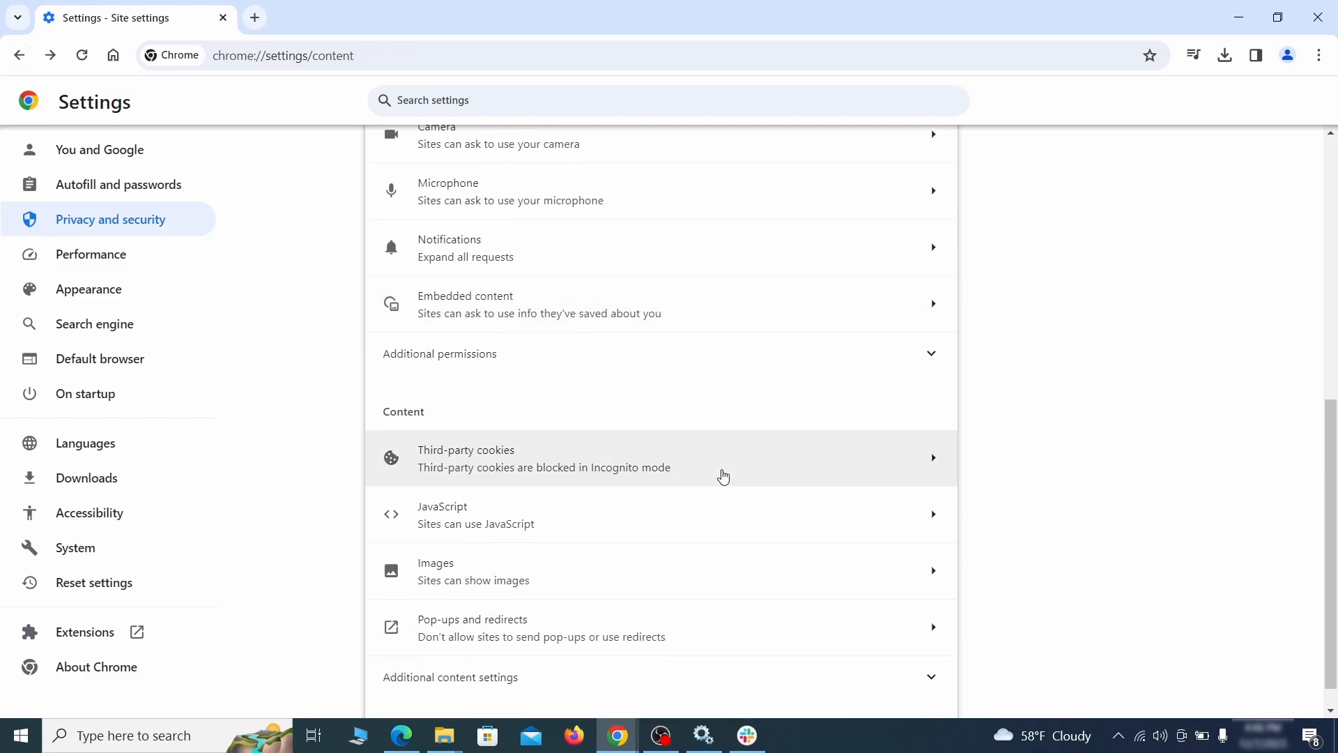
click(720, 472)
scroll(736, 516, down, 5)
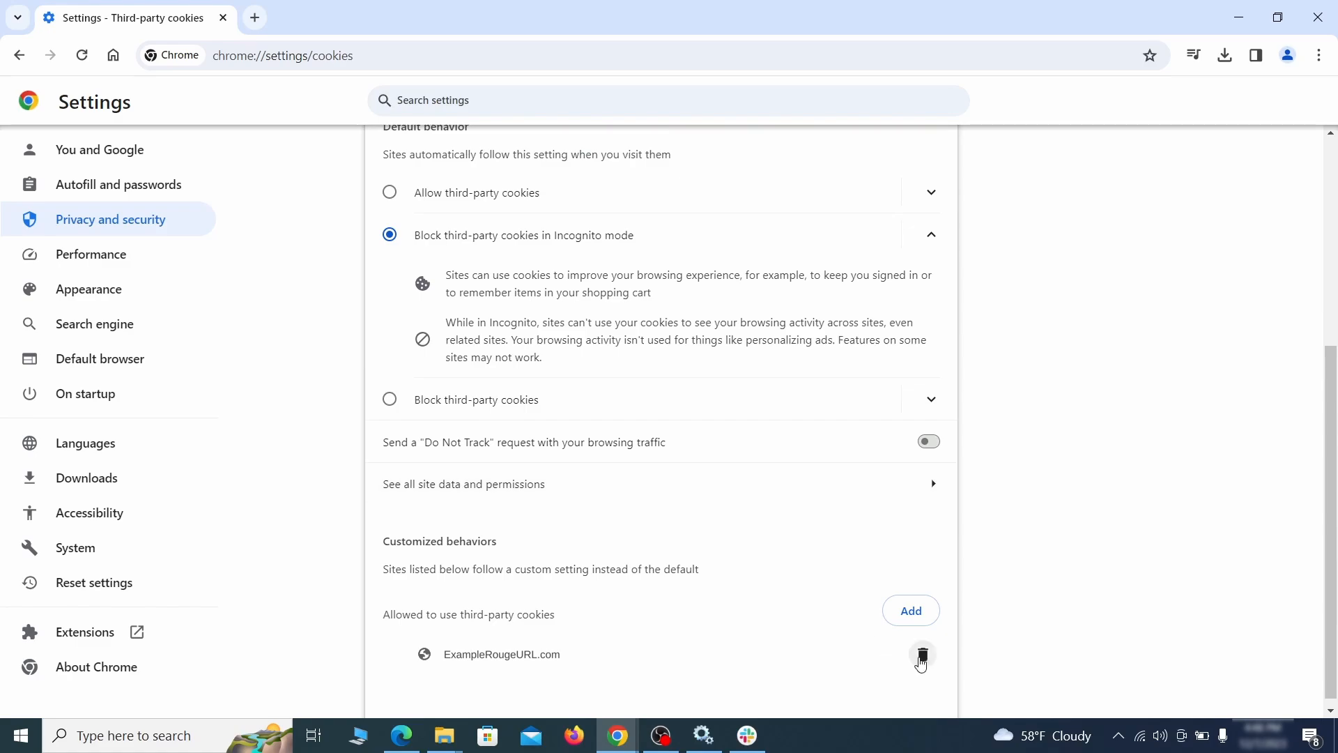
click(929, 664)
key(alt+Left)
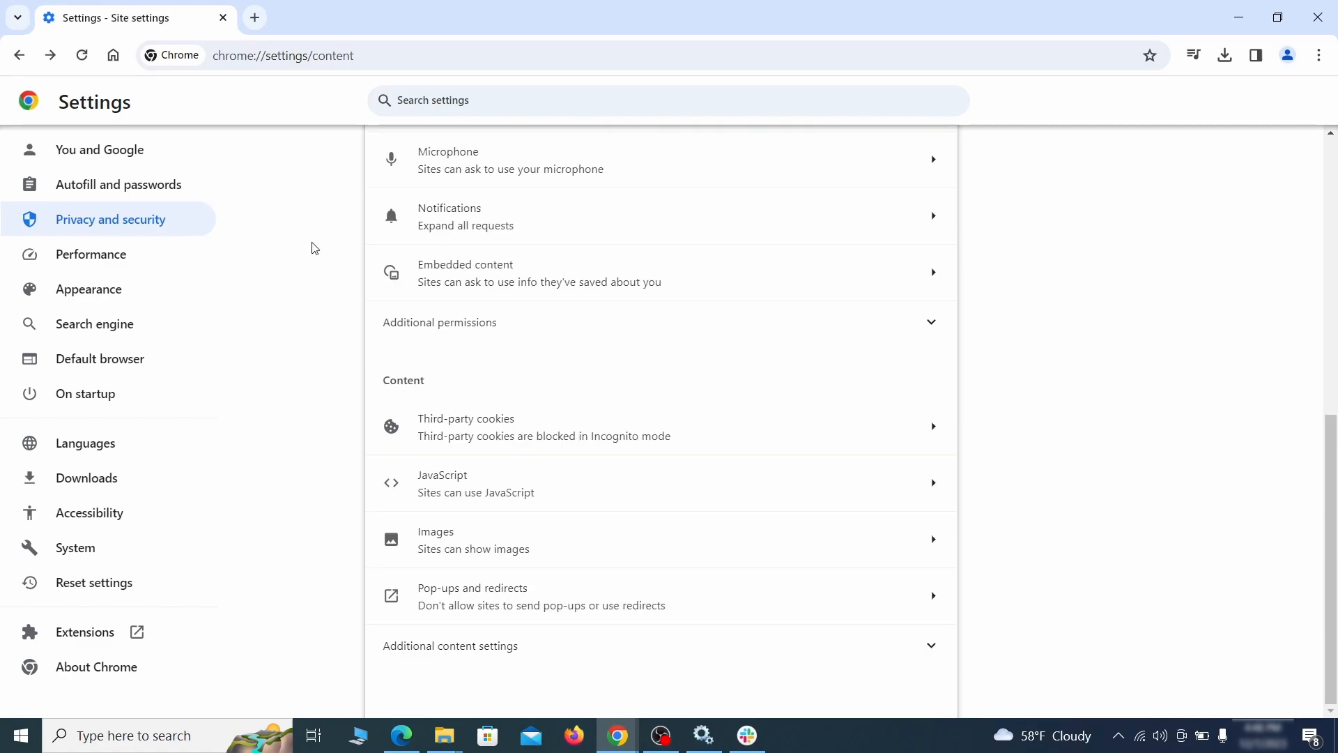
Clear the custom home page address in Chrome's Appearance settings and turn off the home button
click(182, 292)
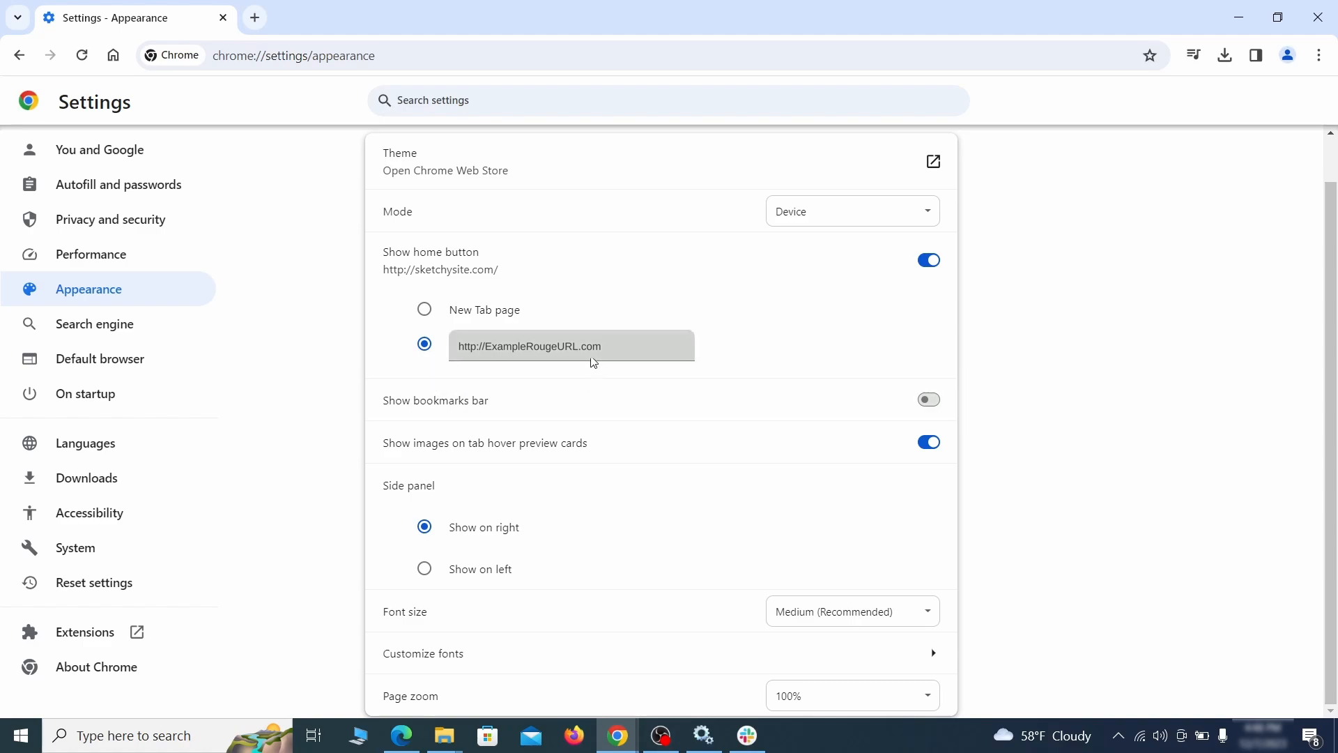
drag(594, 362, 443, 347)
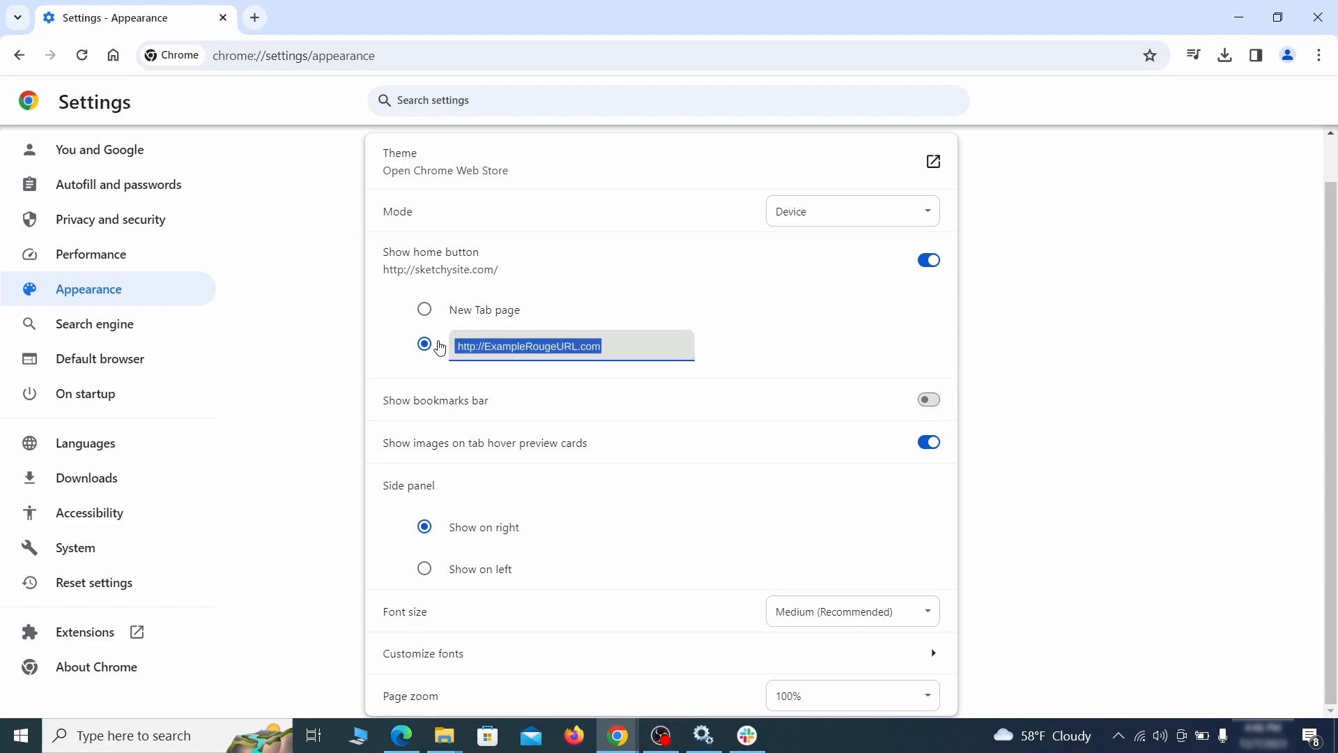
key(BackSpace)
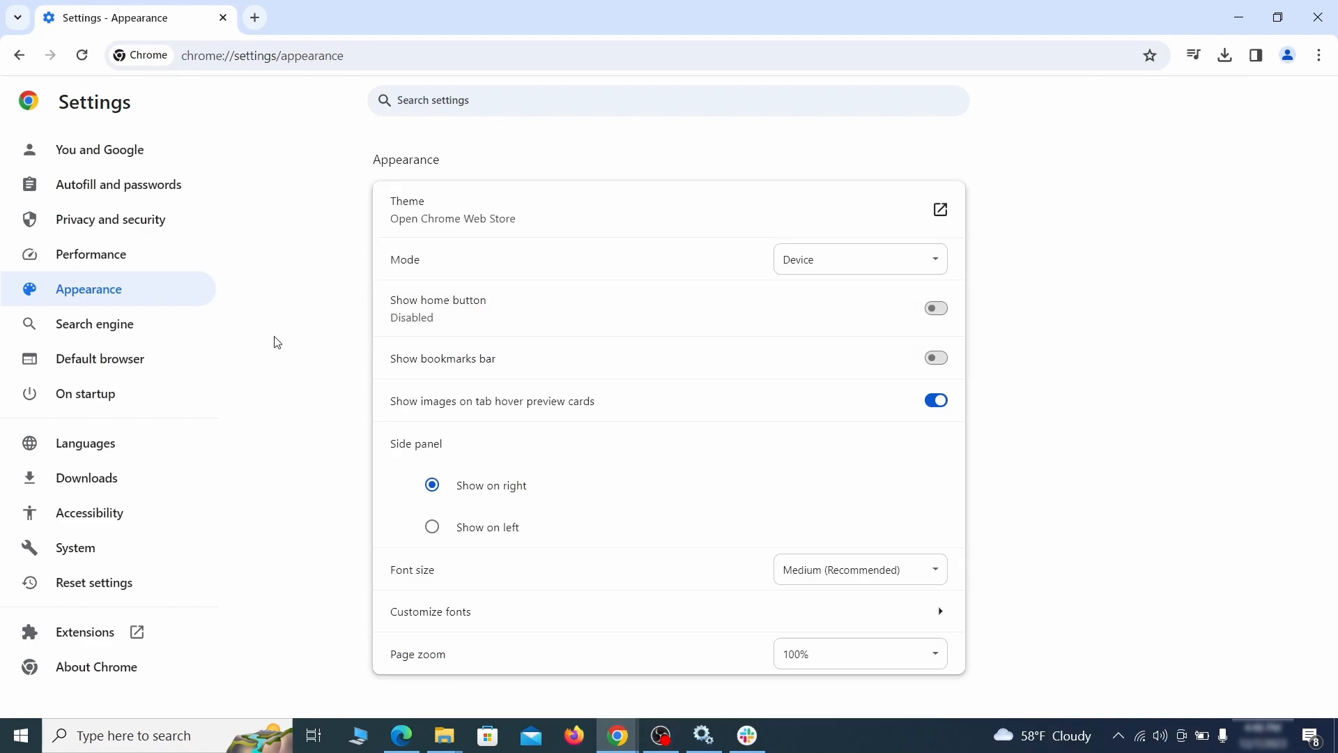
Set the search engine used in the address bar to Google
click(141, 327)
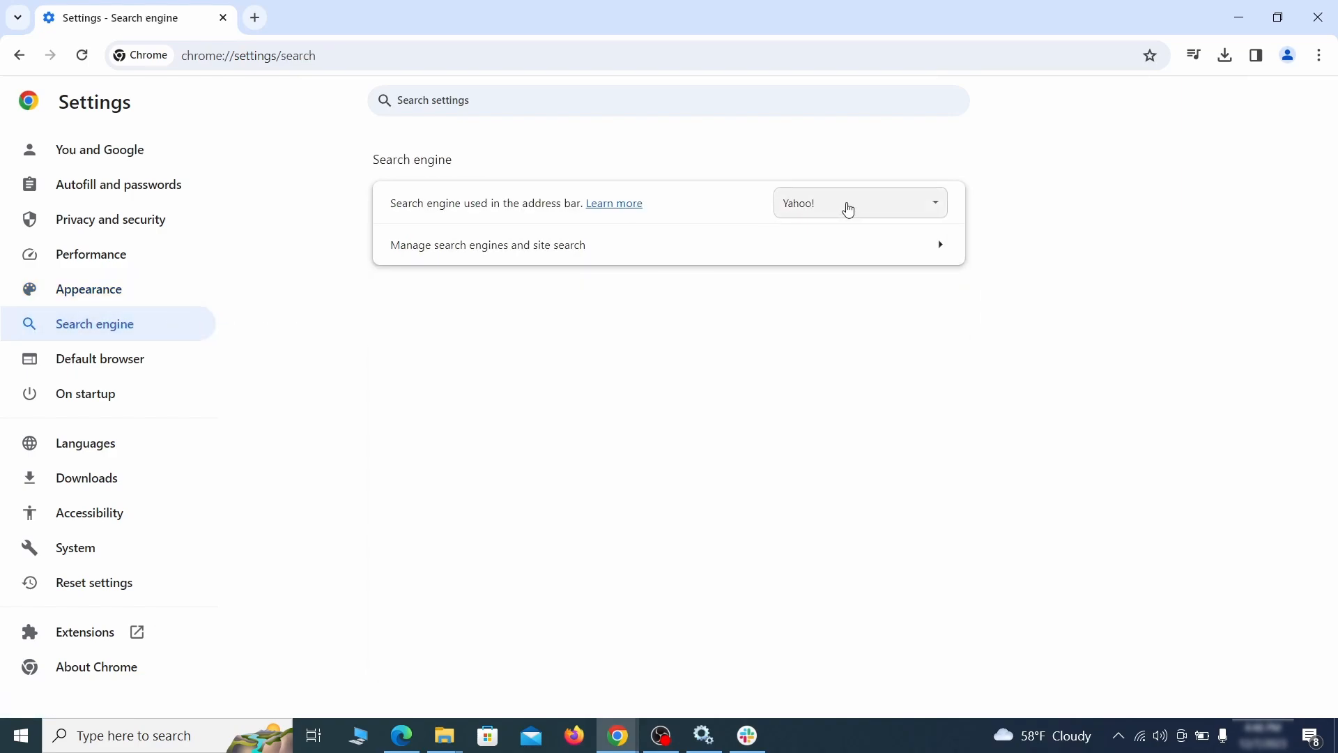
click(912, 209)
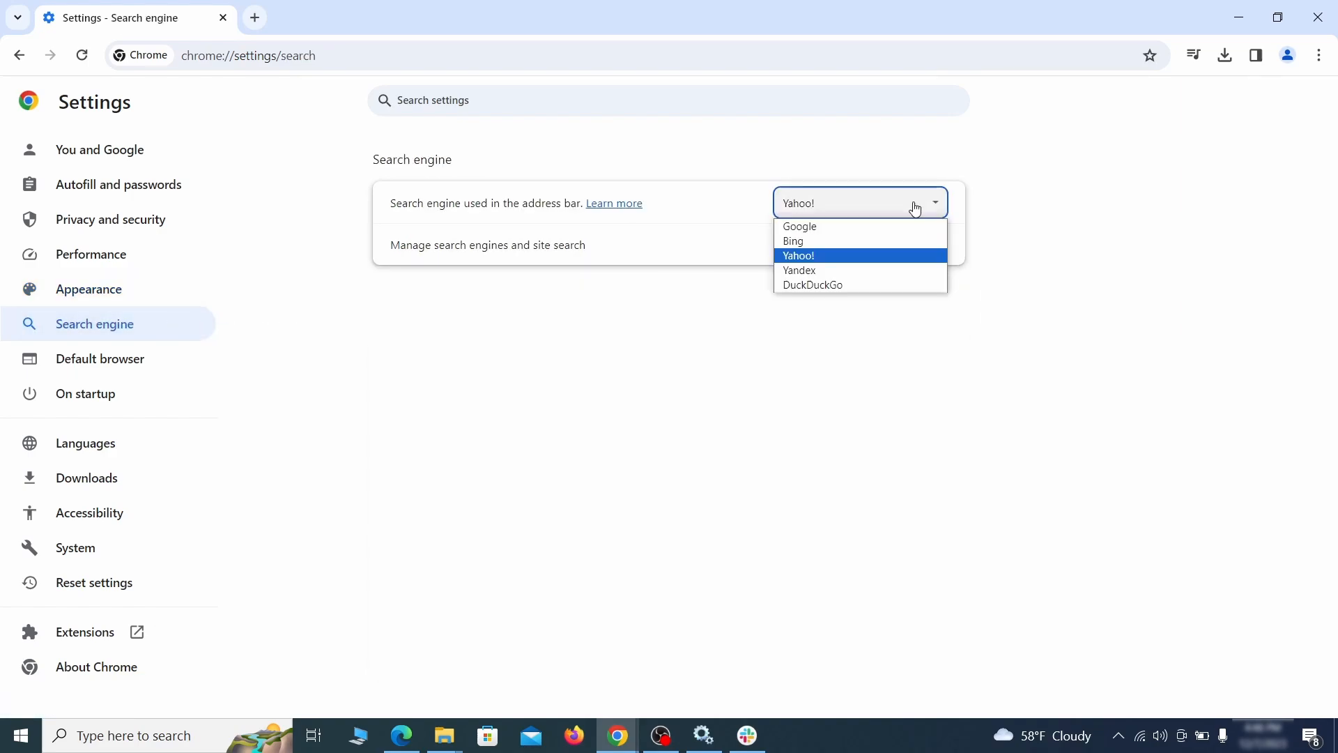
click(877, 227)
Delete the ExampleRougeURL.com entry from the site search list among the managed search engines
click(859, 258)
scroll(864, 363, down, 8)
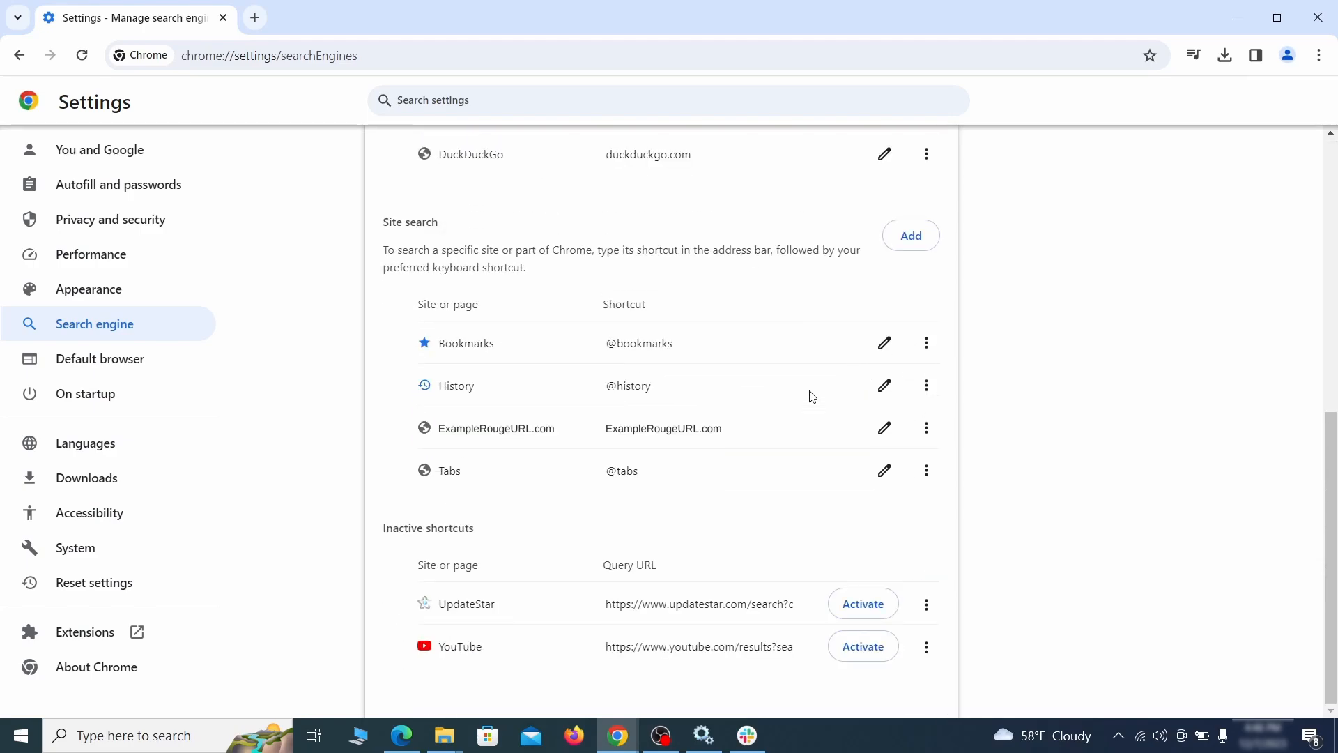
click(926, 428)
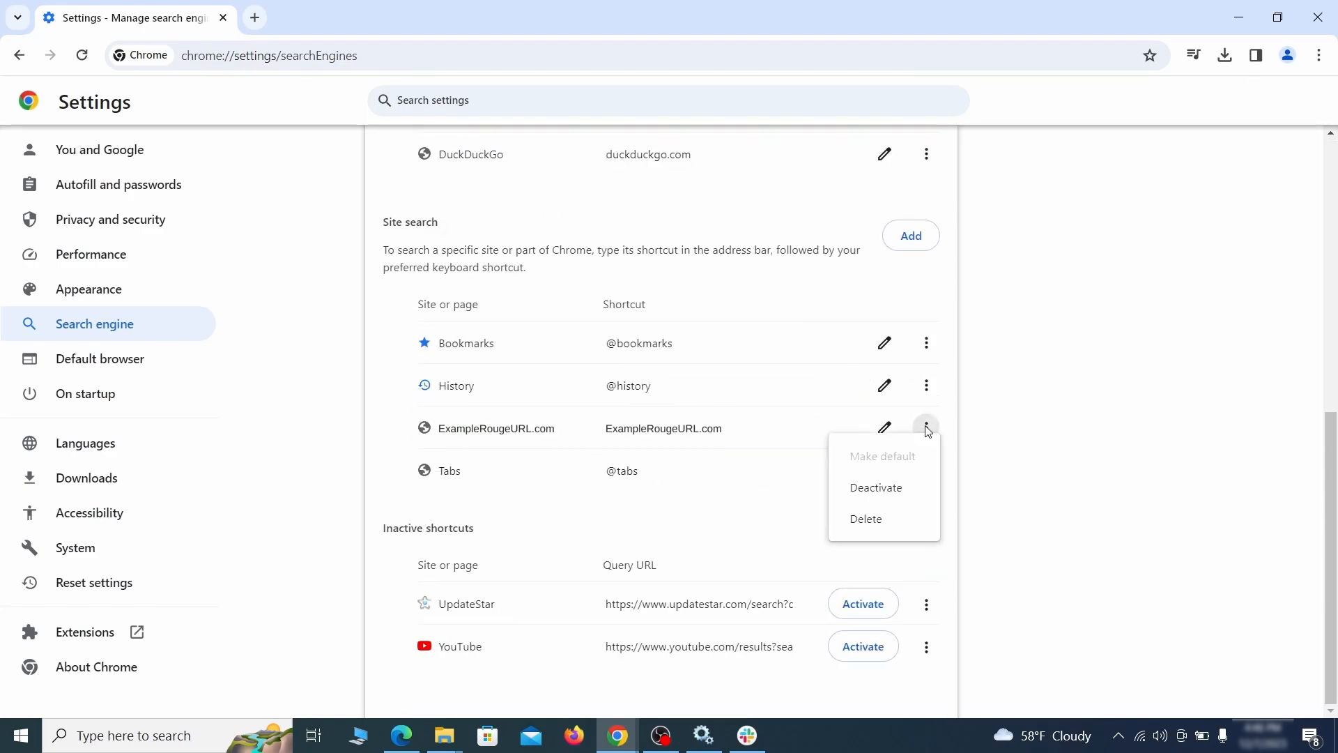
click(867, 521)
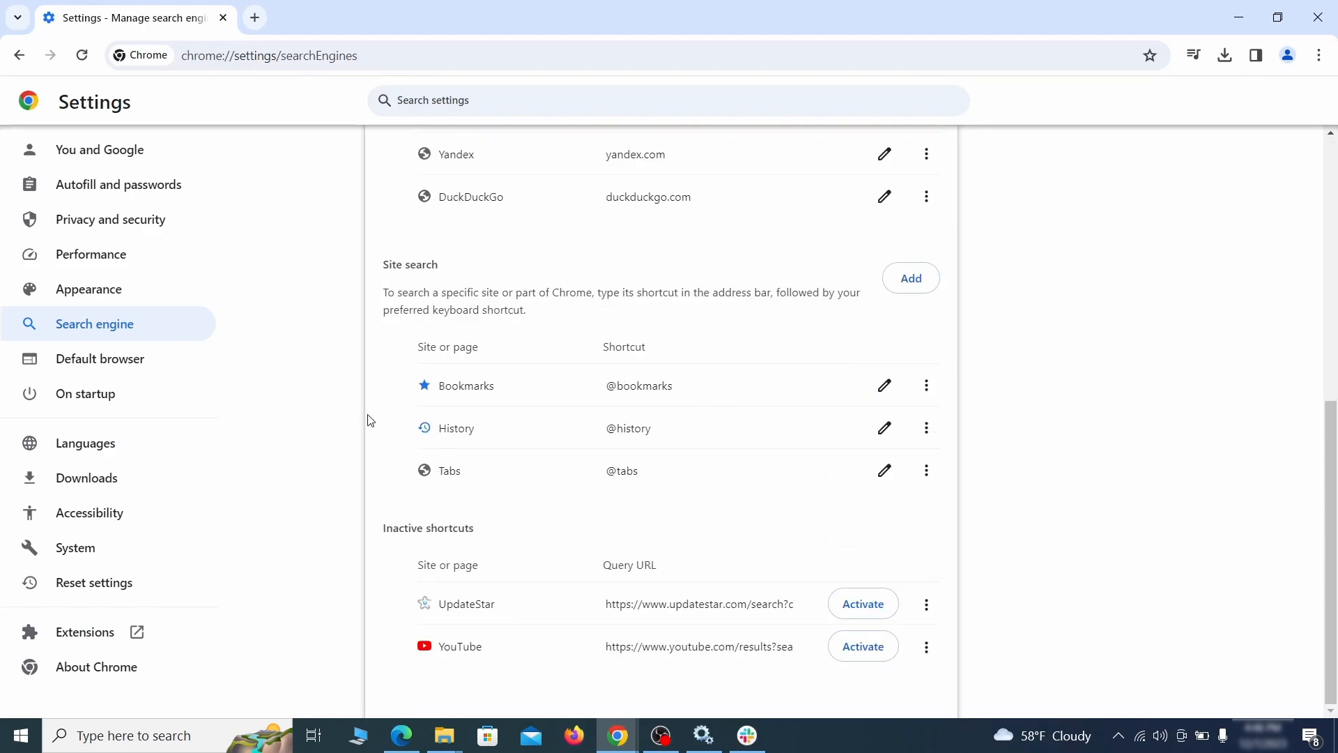
Remove ExampleRougeURL.com from the specific pages that Chrome opens on startup
click(101, 393)
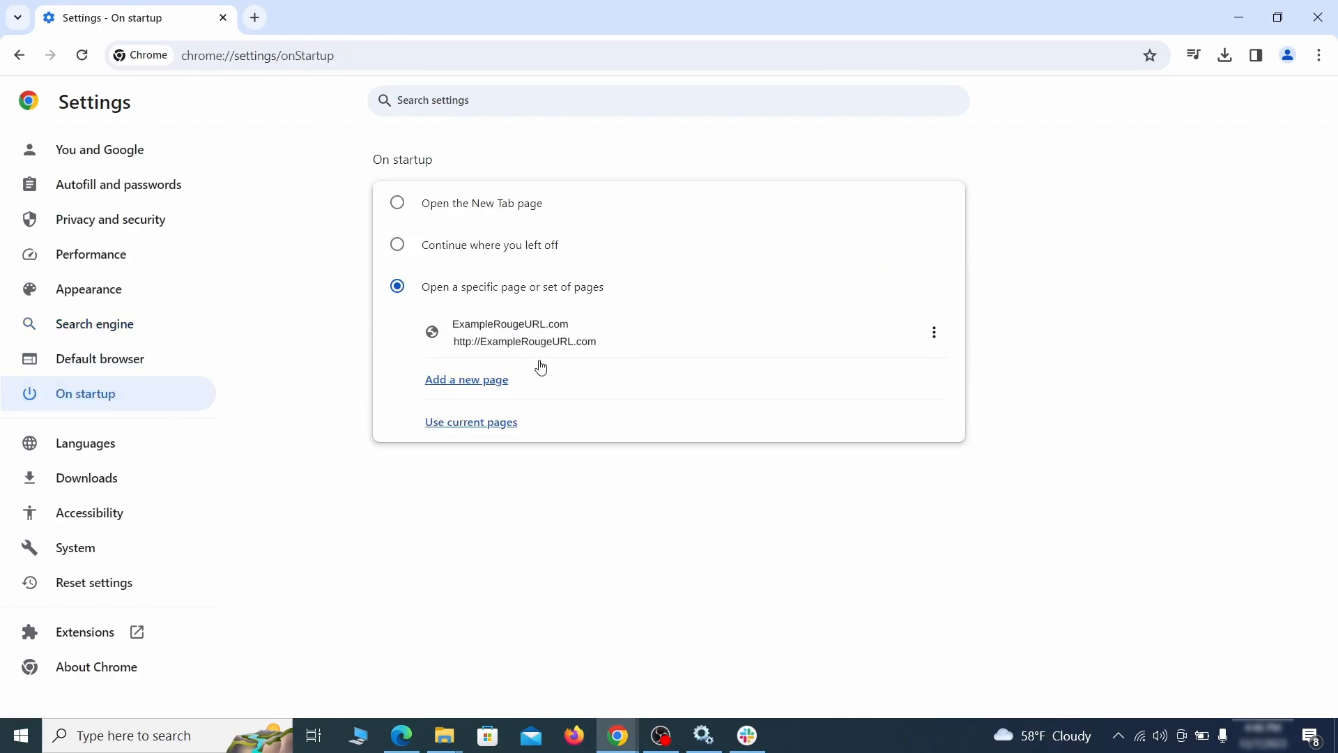
click(933, 333)
click(893, 376)
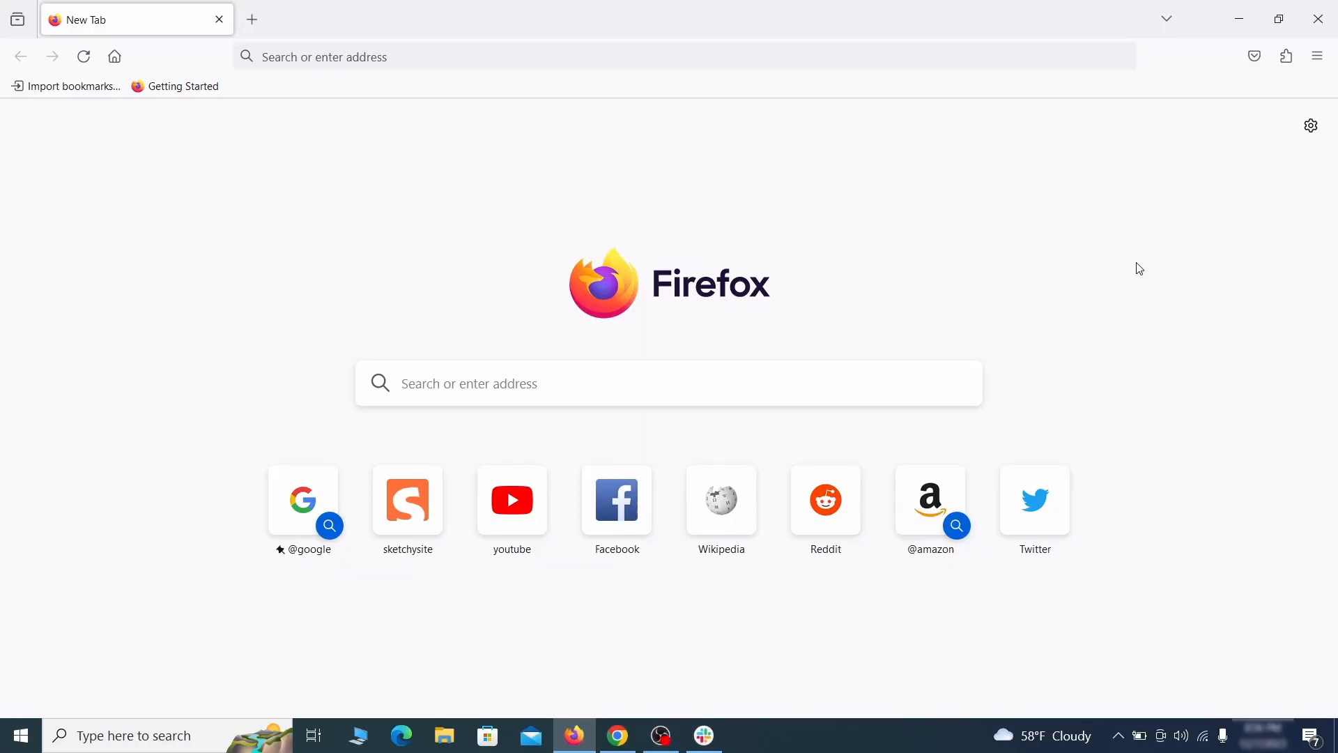
Disable the Contenu+ extension in Firefox's add-ons manager and remove it without reporting it to Mozilla
click(1287, 55)
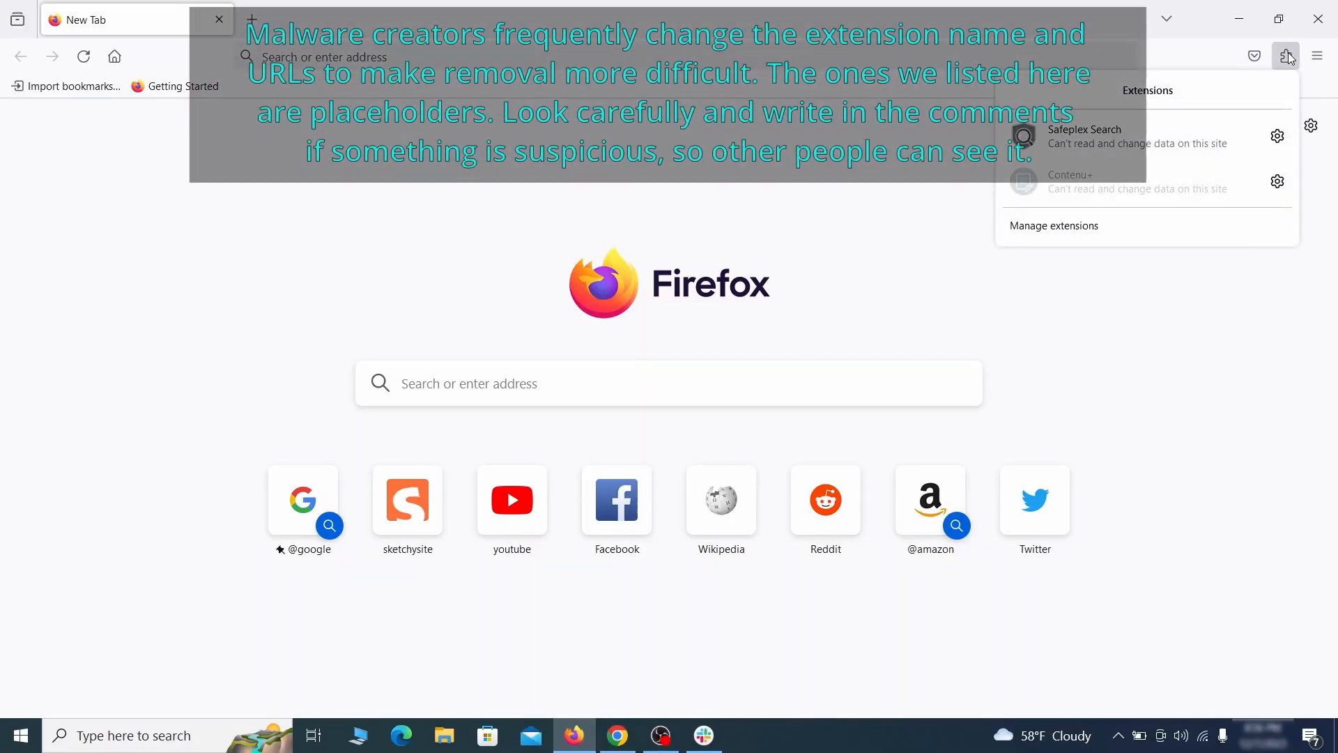
click(1127, 228)
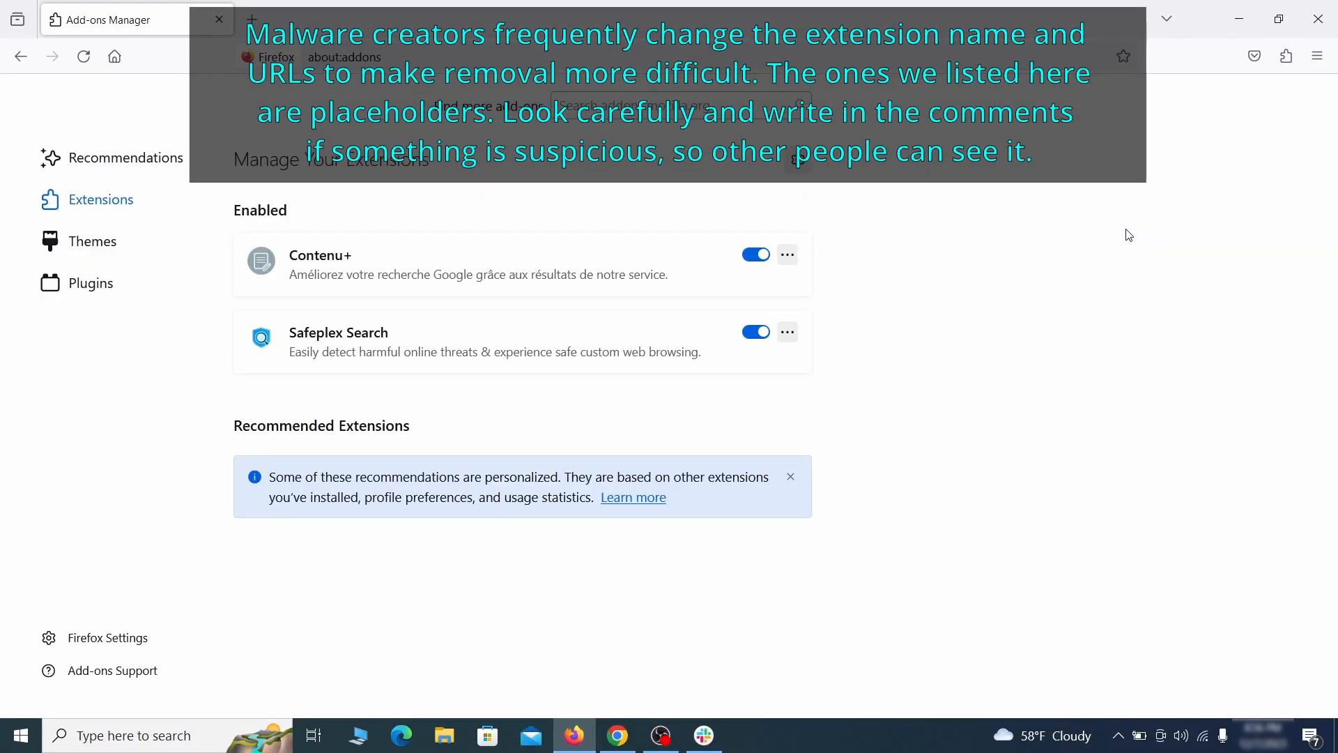
click(756, 254)
click(788, 255)
click(842, 281)
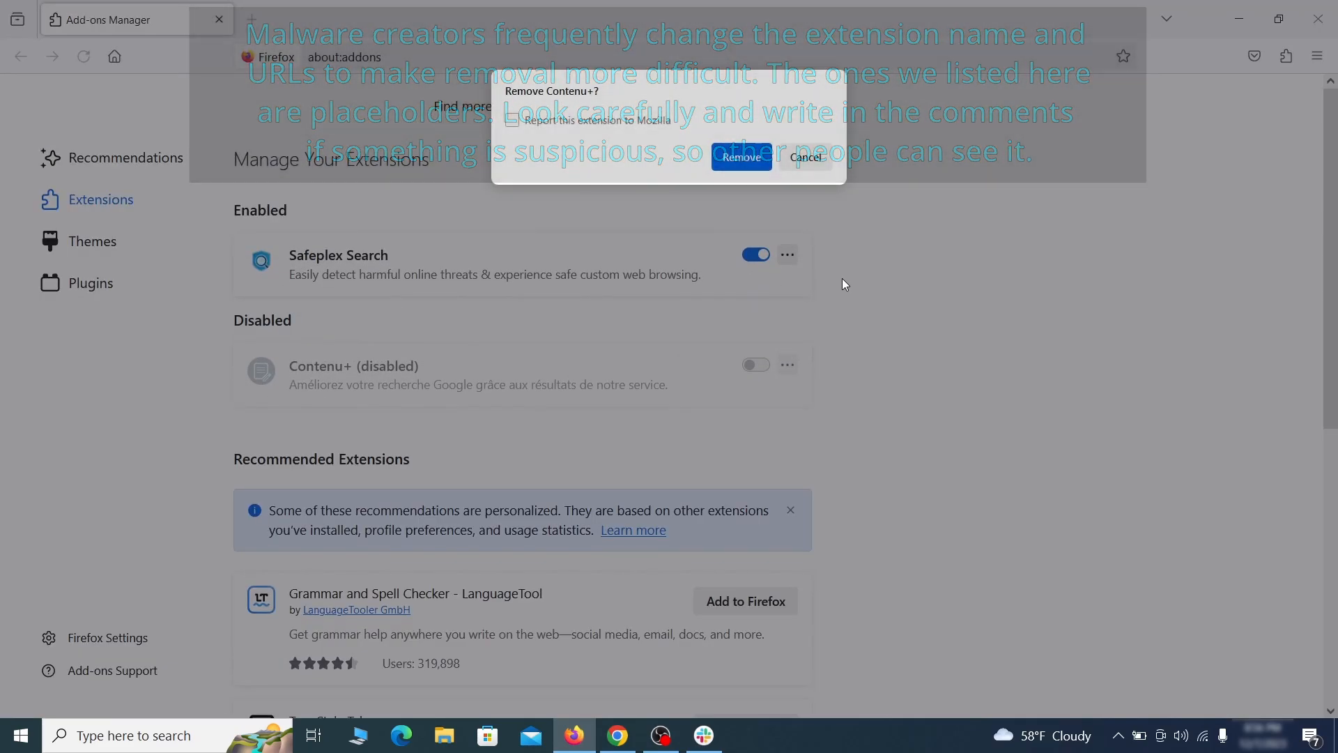
click(743, 157)
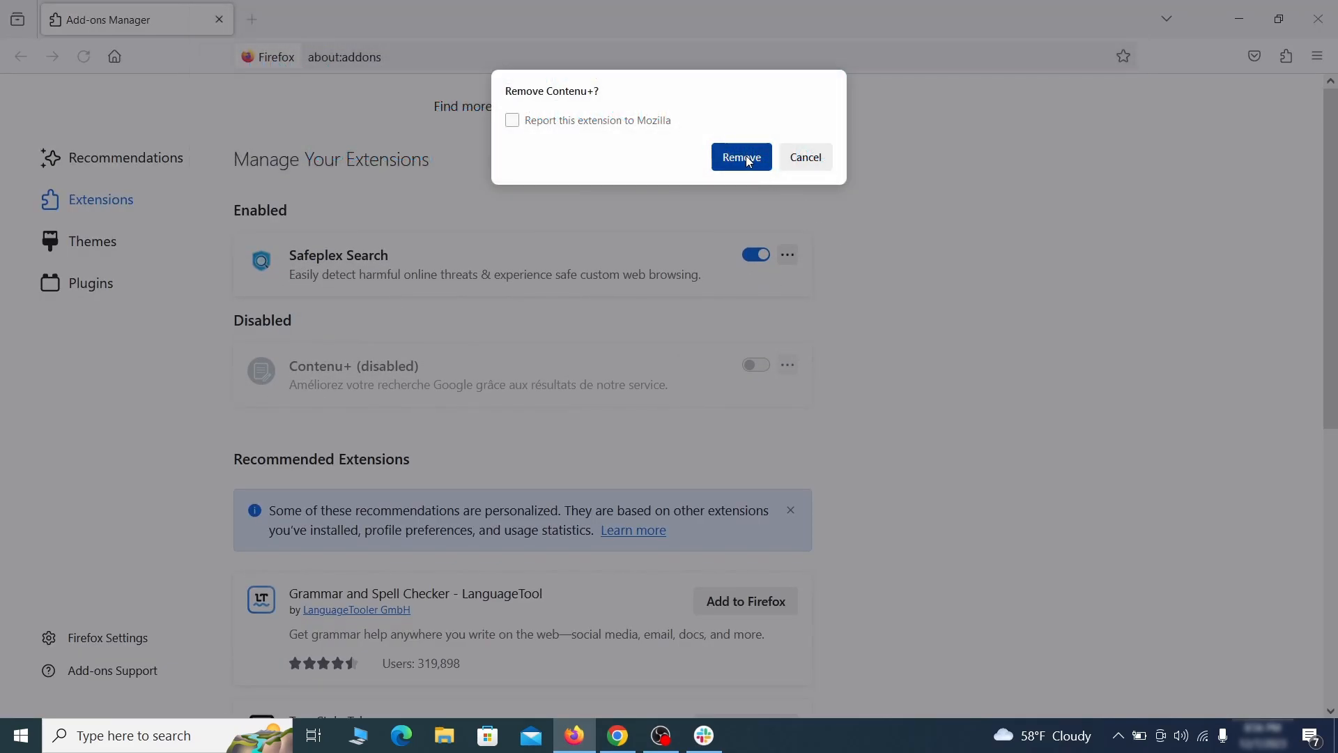
Clear the ExampleRougeURL.com custom address from Firefox's homepage and new windows setting
click(1318, 57)
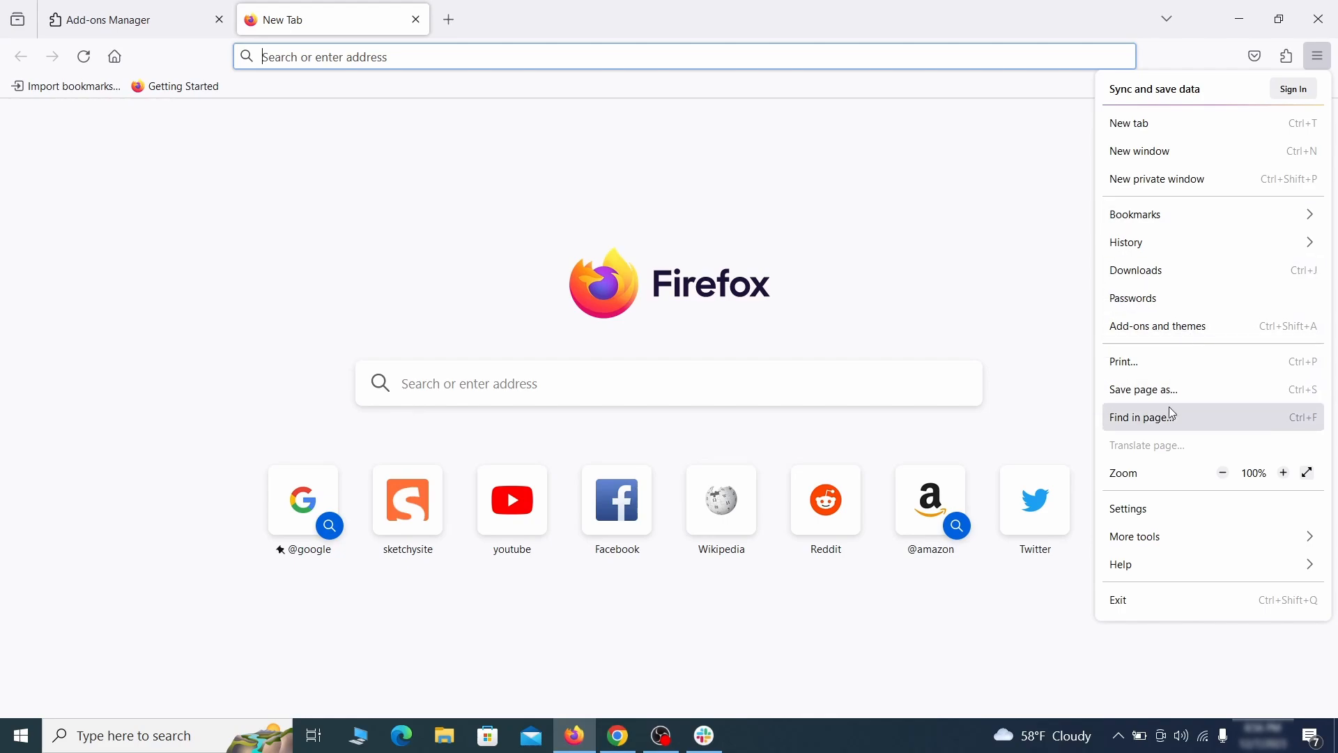
click(1157, 512)
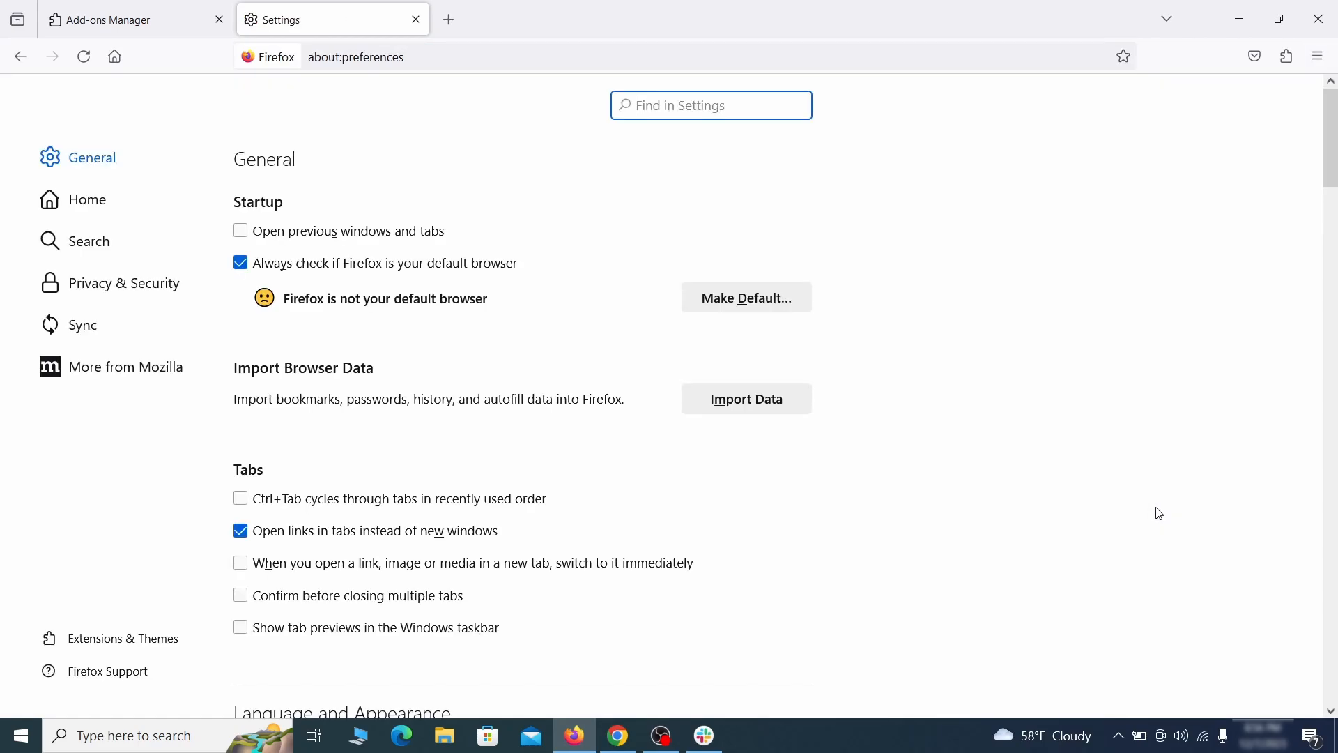
click(97, 200)
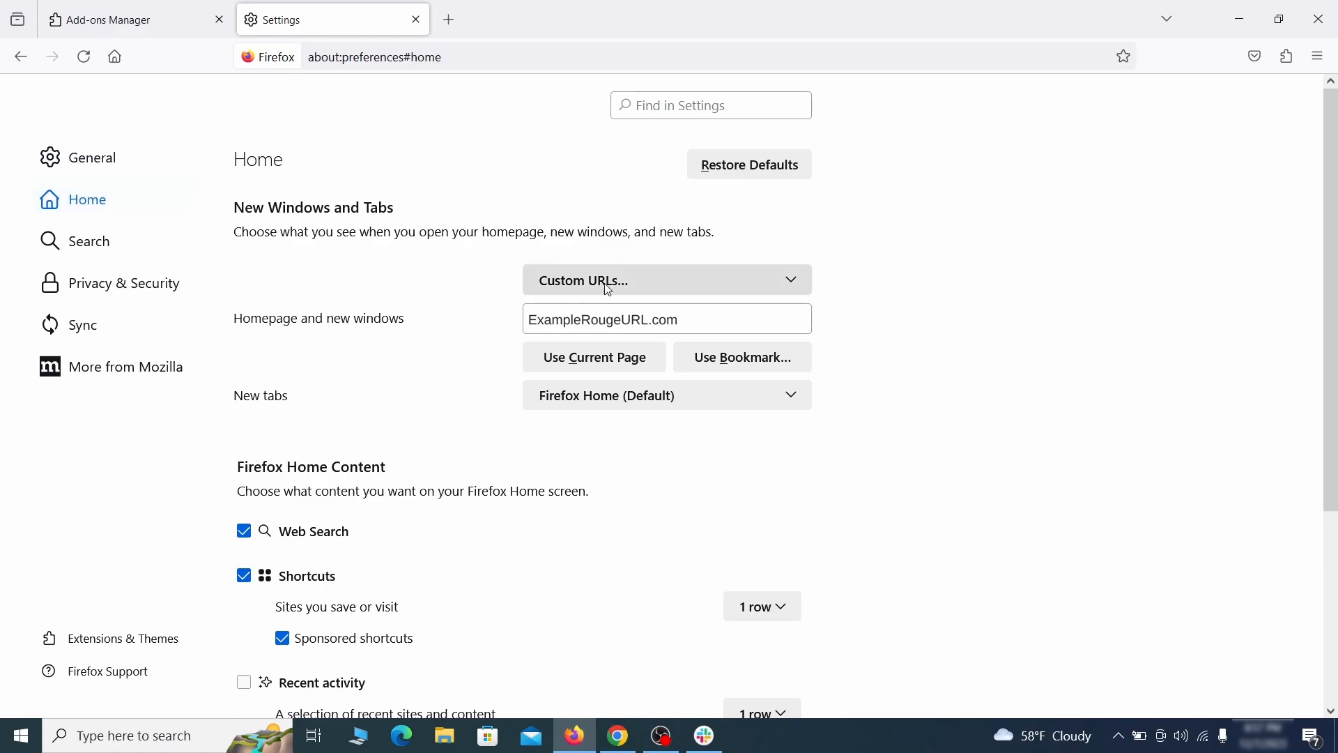
triple_click(676, 320)
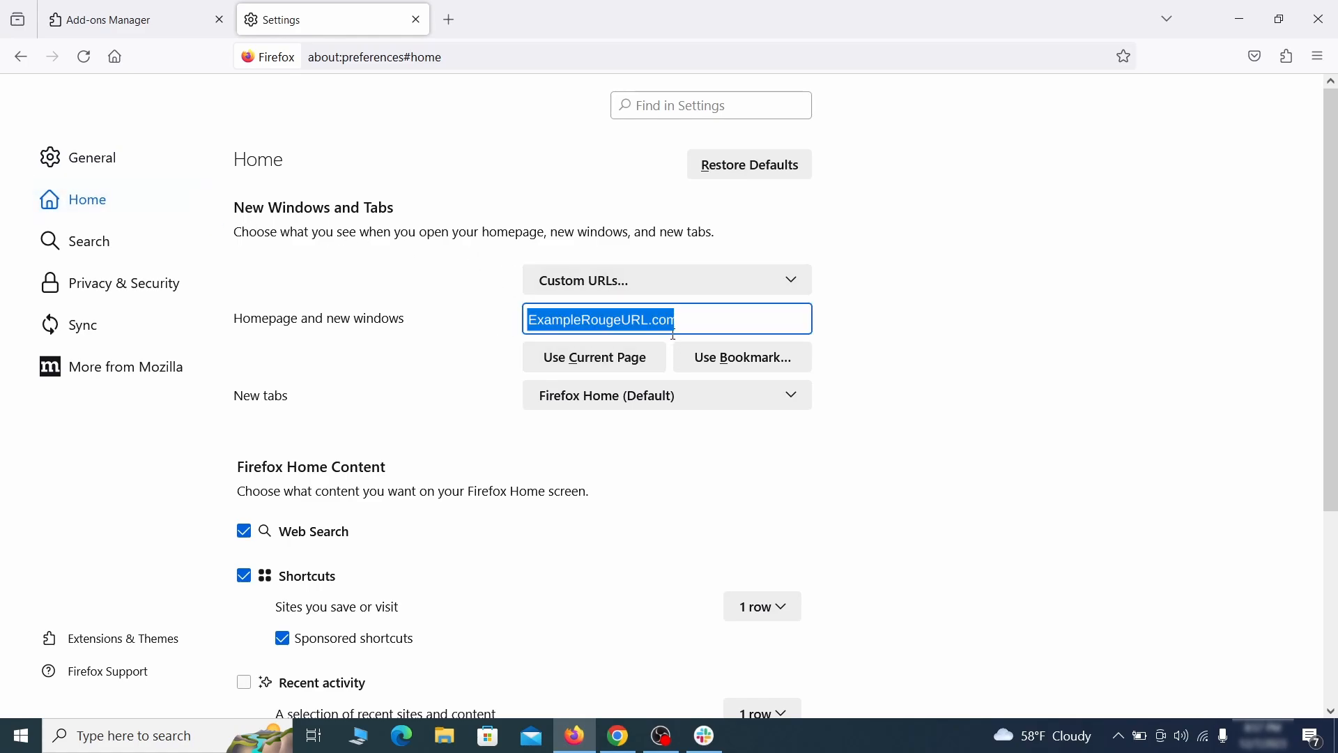
key(BackSpace)
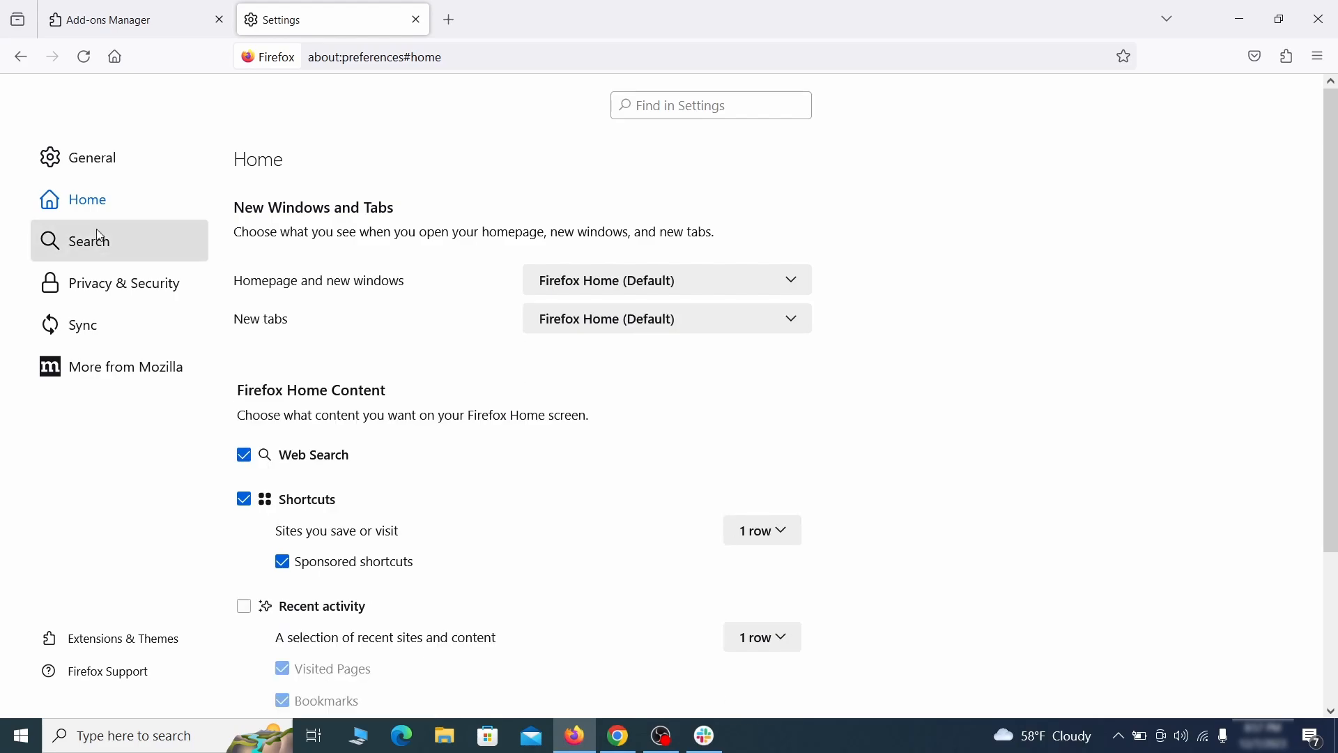
Set Firefox's default search engine to Google in the search settings
click(96, 243)
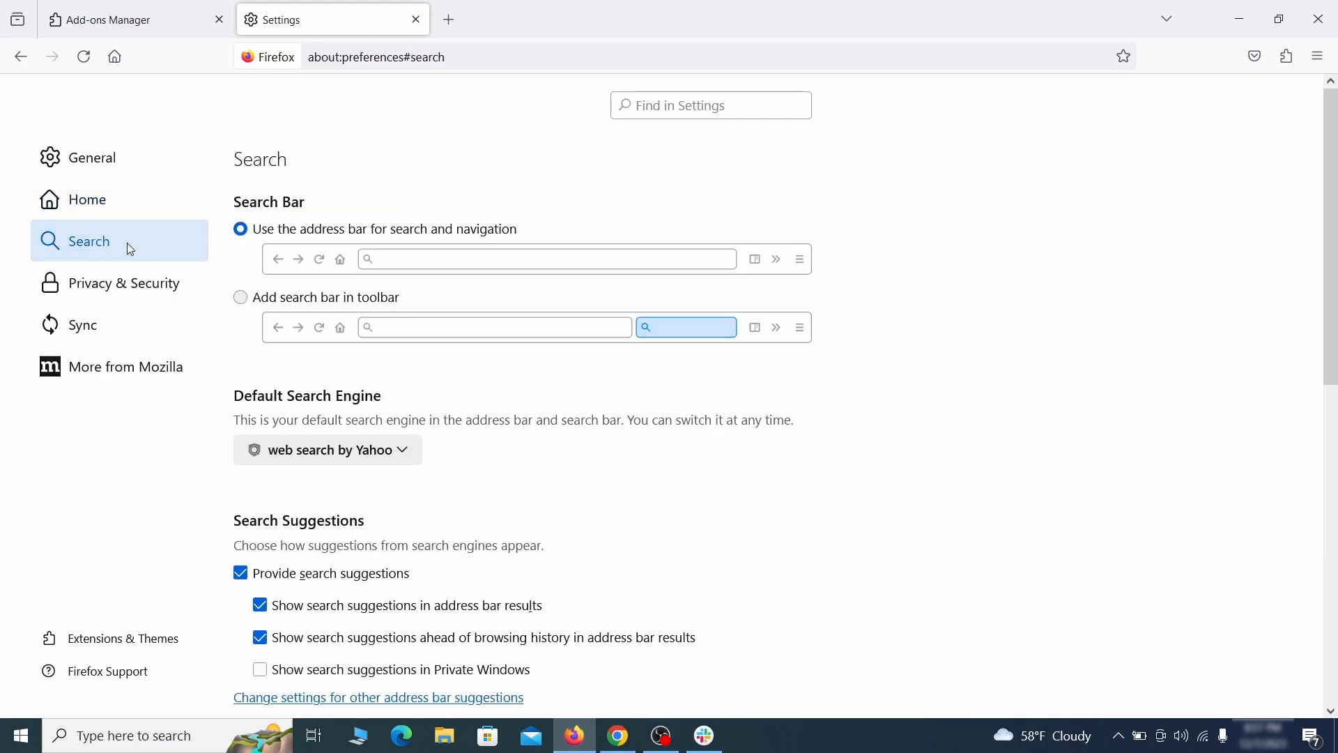
scroll(478, 374, down, 2)
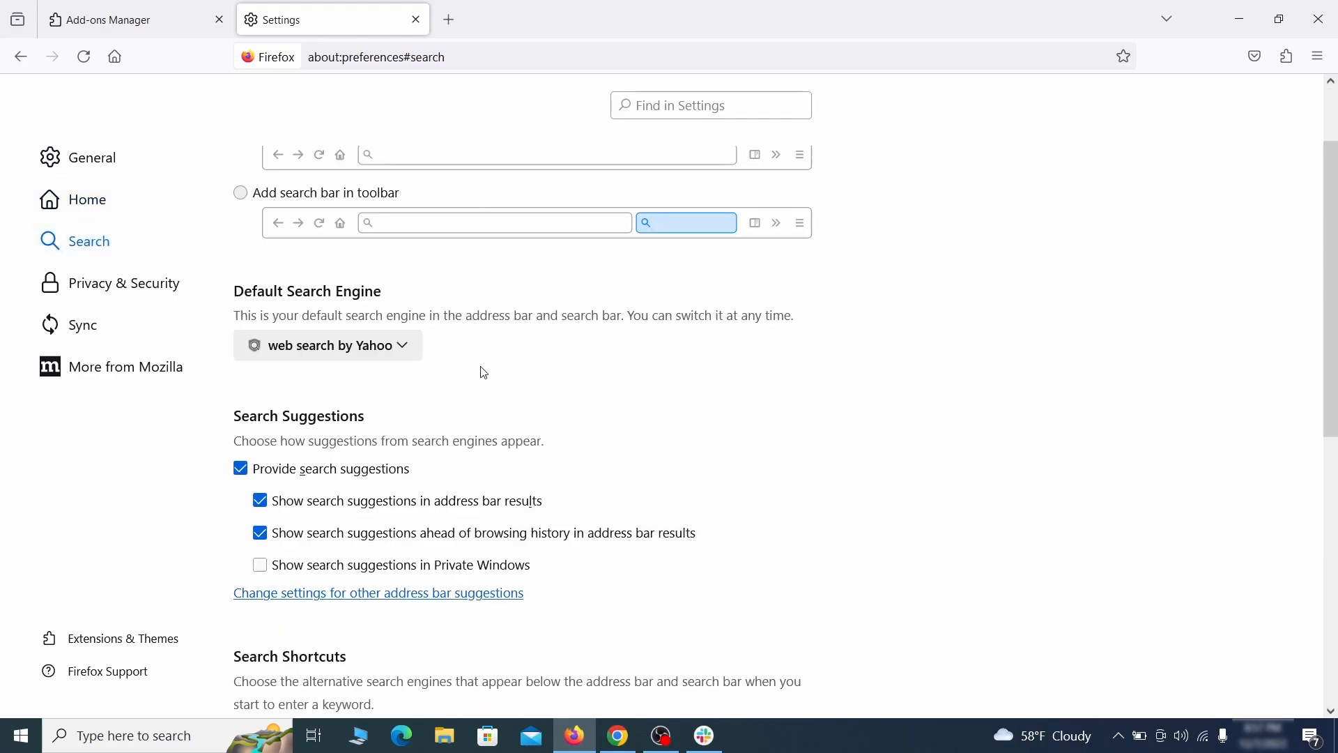
click(399, 352)
click(388, 374)
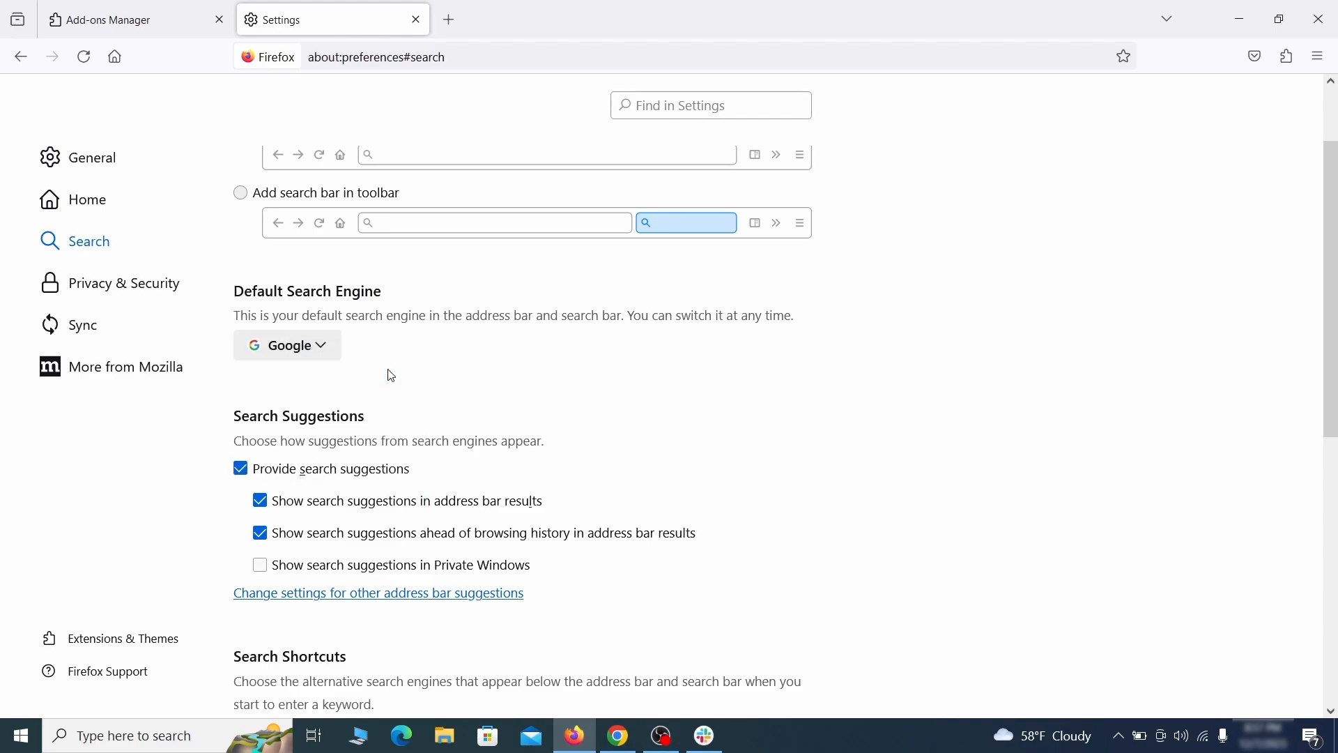
Remove the web search by Yahoo engine with the Safeplex Search keyword from the search shortcuts list
scroll(635, 392, down, 5)
scroll(717, 364, down, 2)
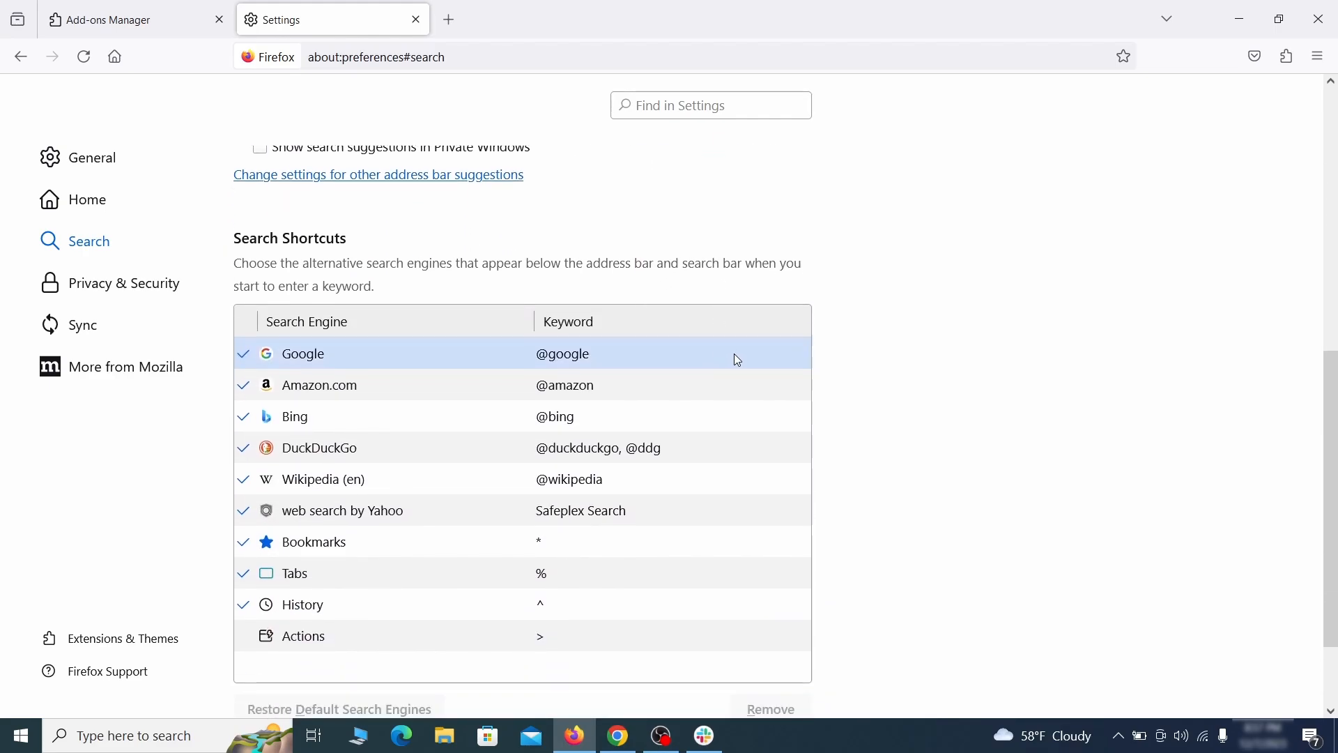
scroll(732, 356, down, 2)
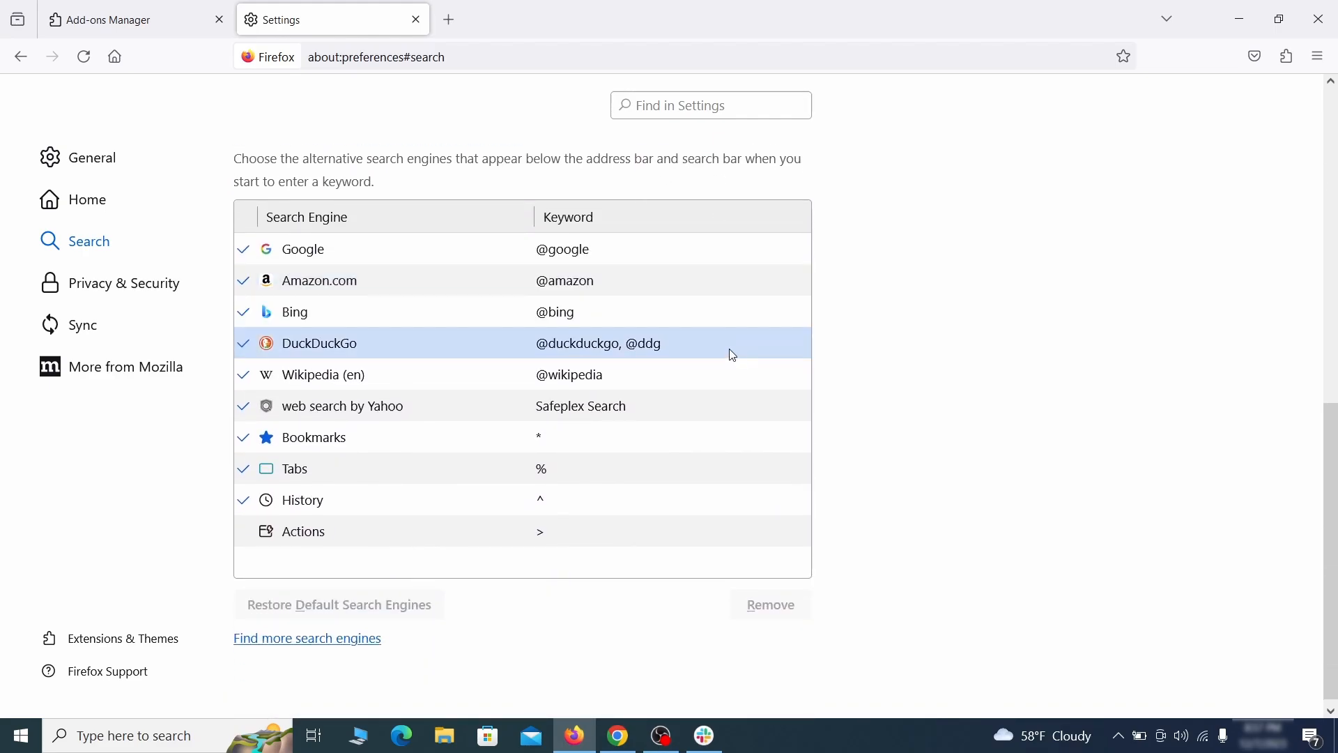
click(665, 416)
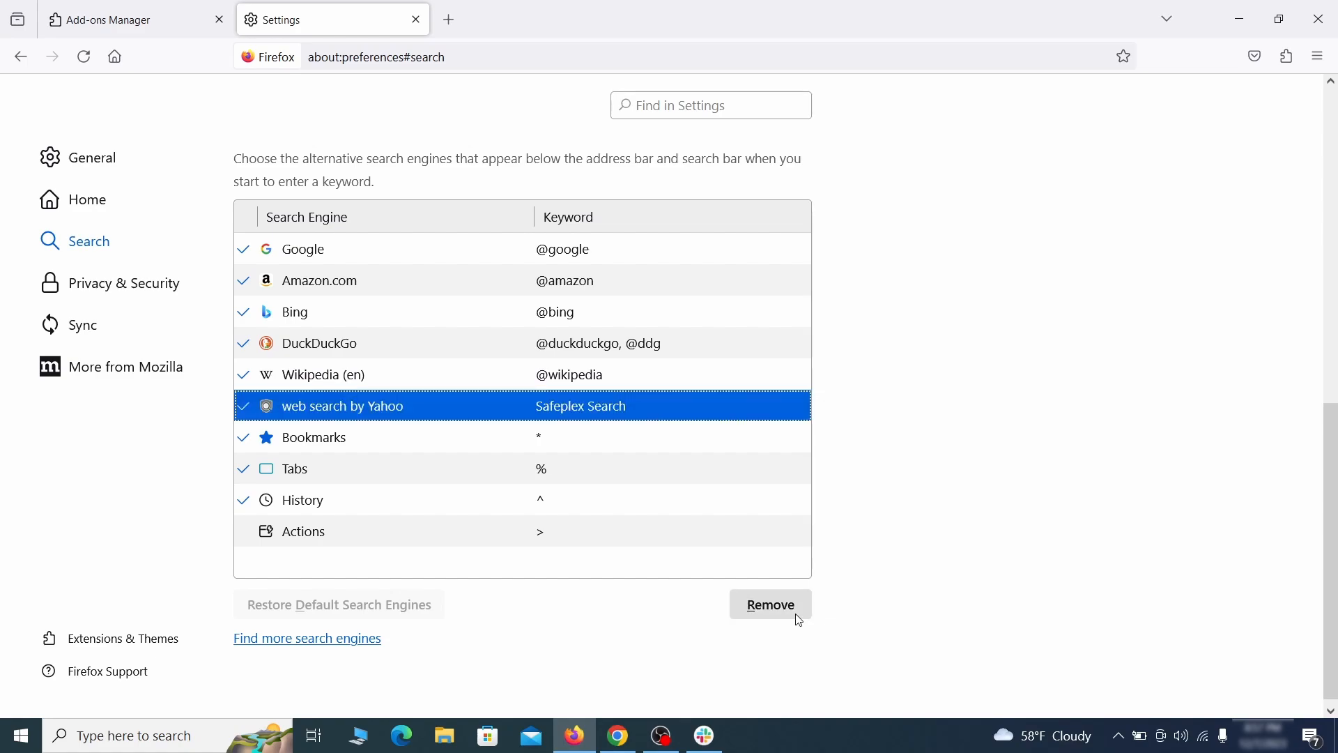
click(801, 621)
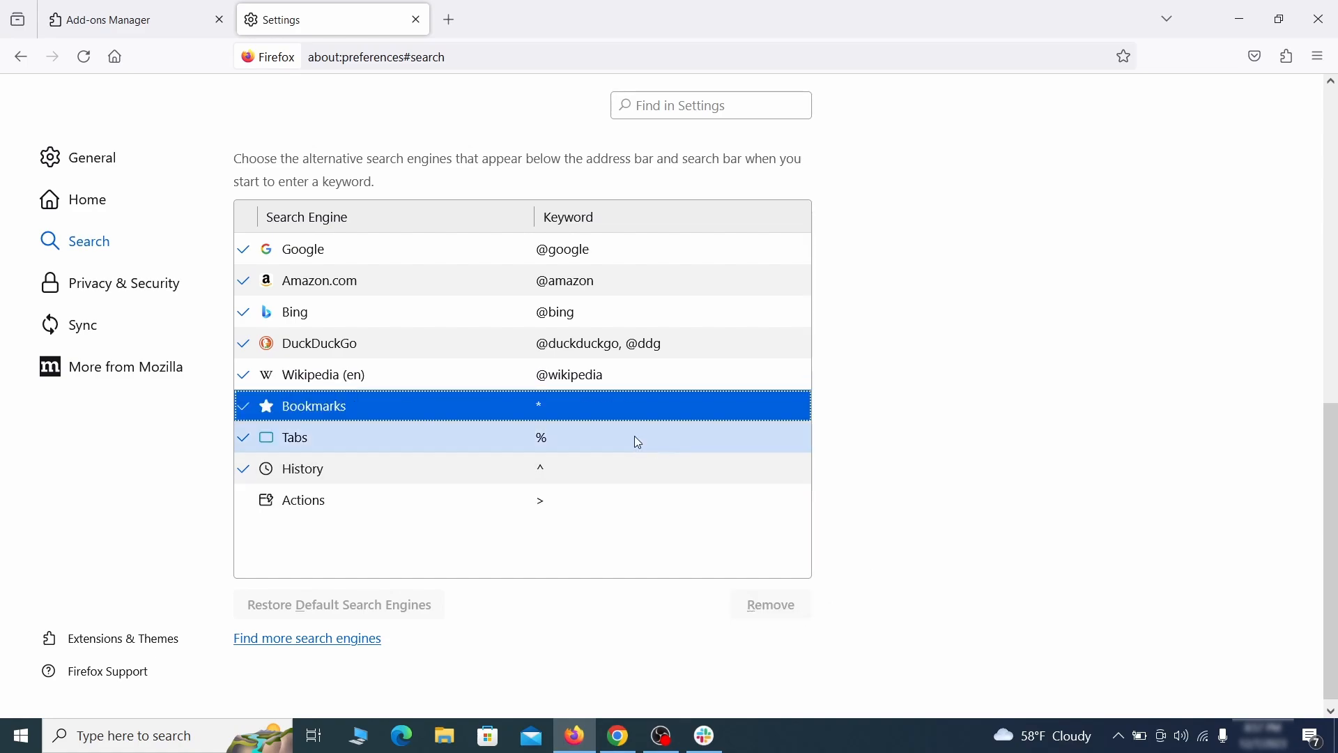
Clear all of Firefox's cookies, site data and cached web content from the privacy settings and confirm the deletion
scroll(634, 437, up, 3)
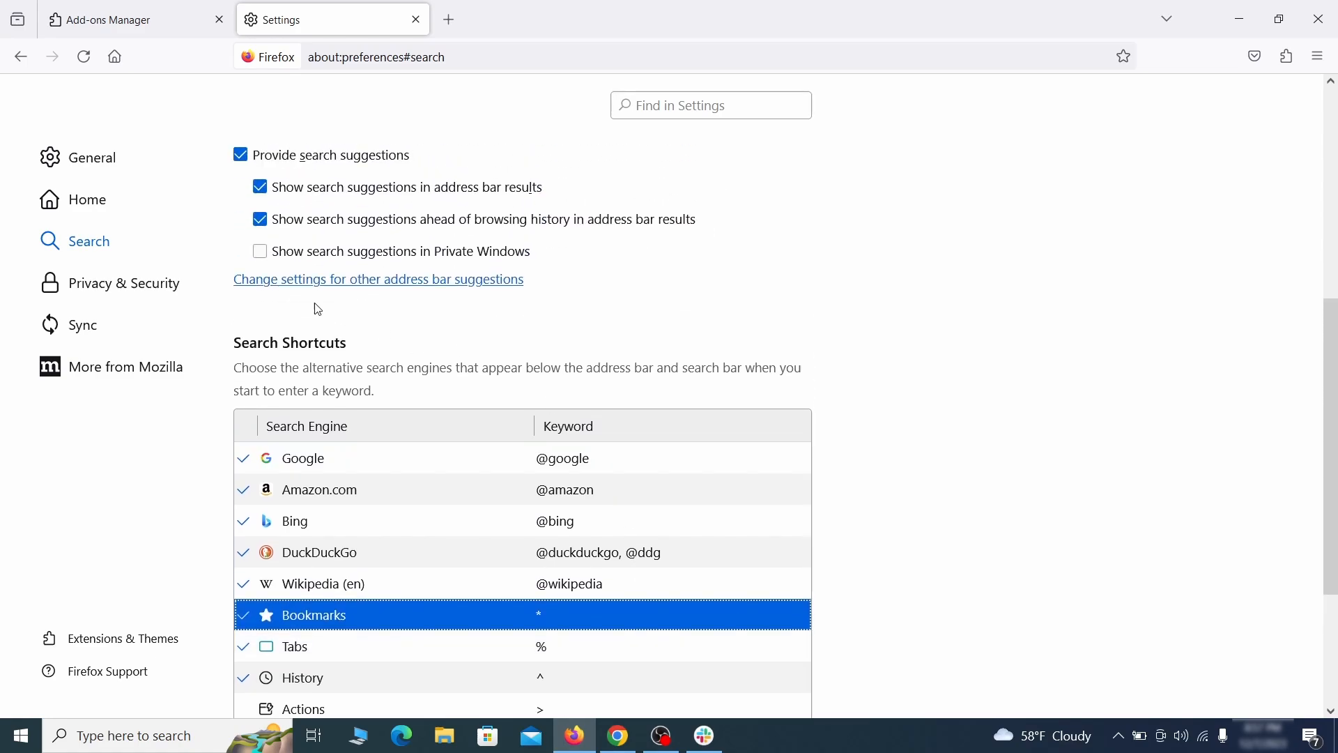
click(129, 279)
scroll(890, 320, down, 10)
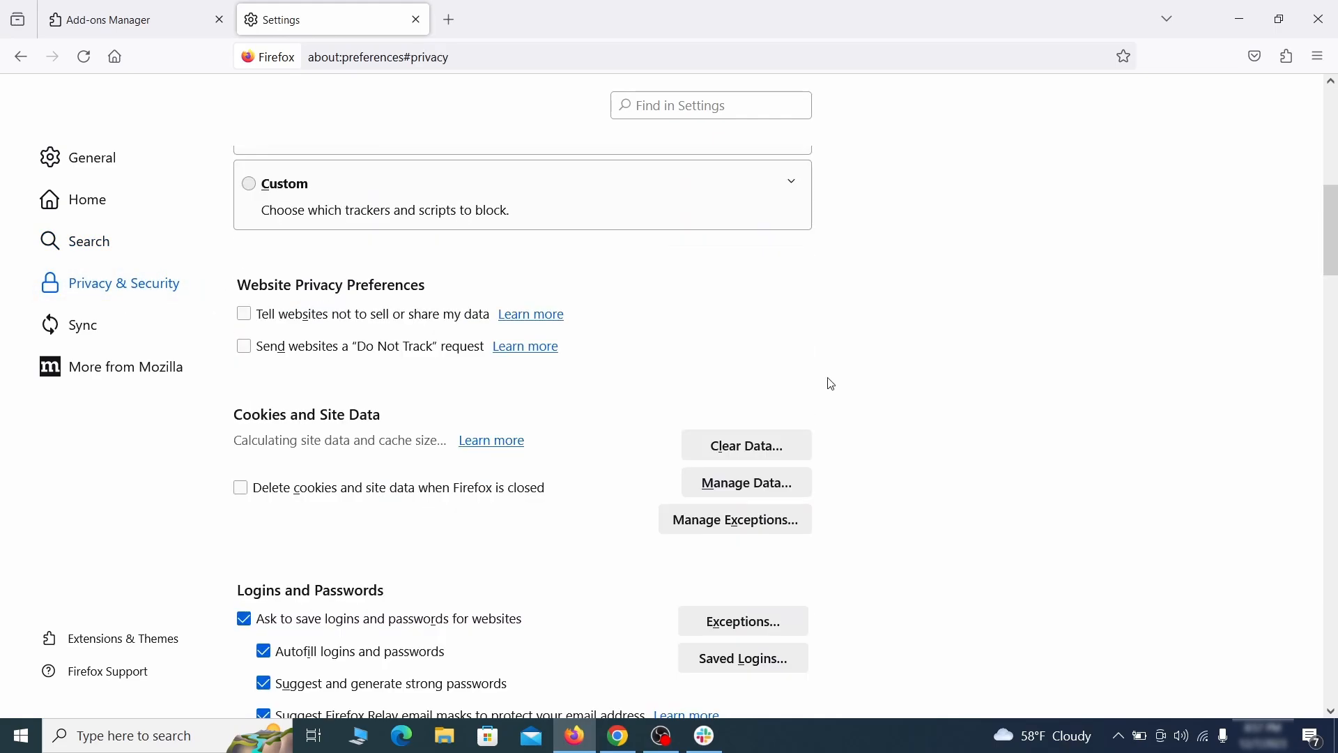
click(745, 443)
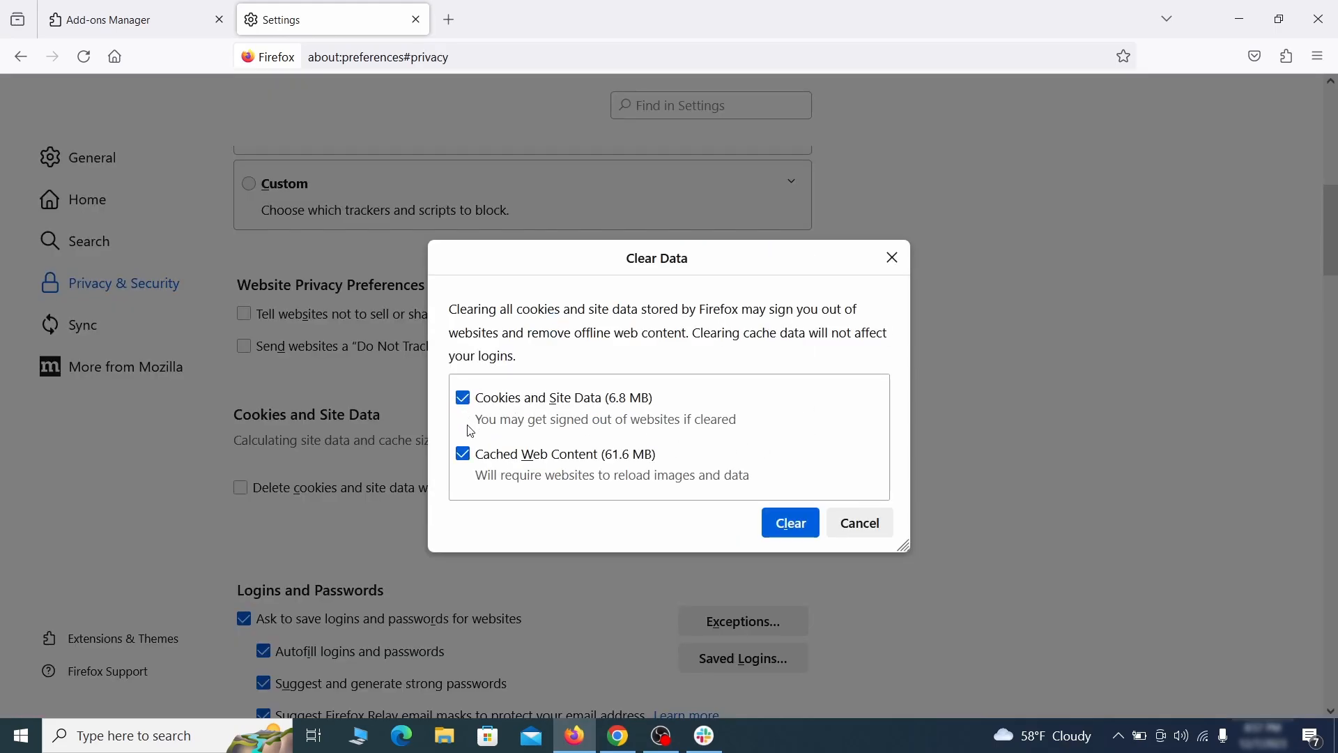
click(810, 527)
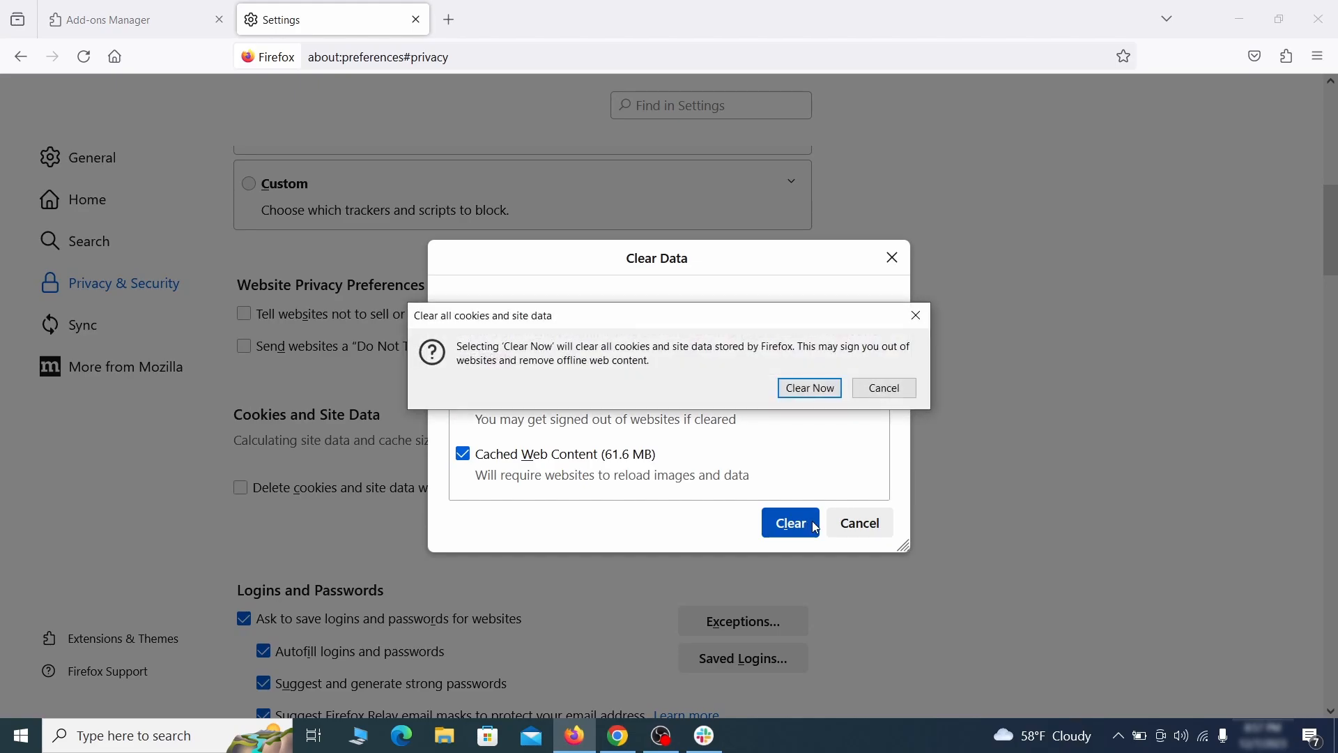
click(812, 390)
Open the notification permission settings in Firefox's privacy and security preferences
scroll(911, 429, down, 12)
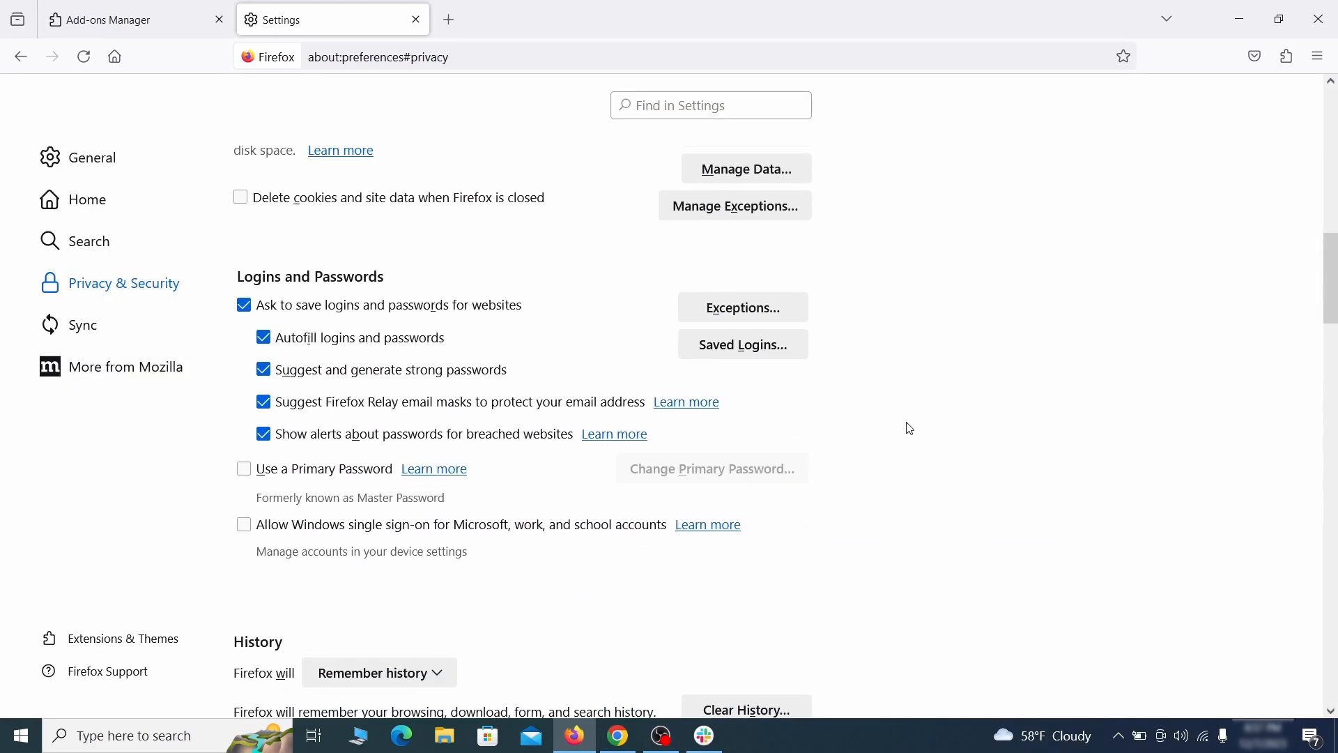
scroll(911, 429, down, 2)
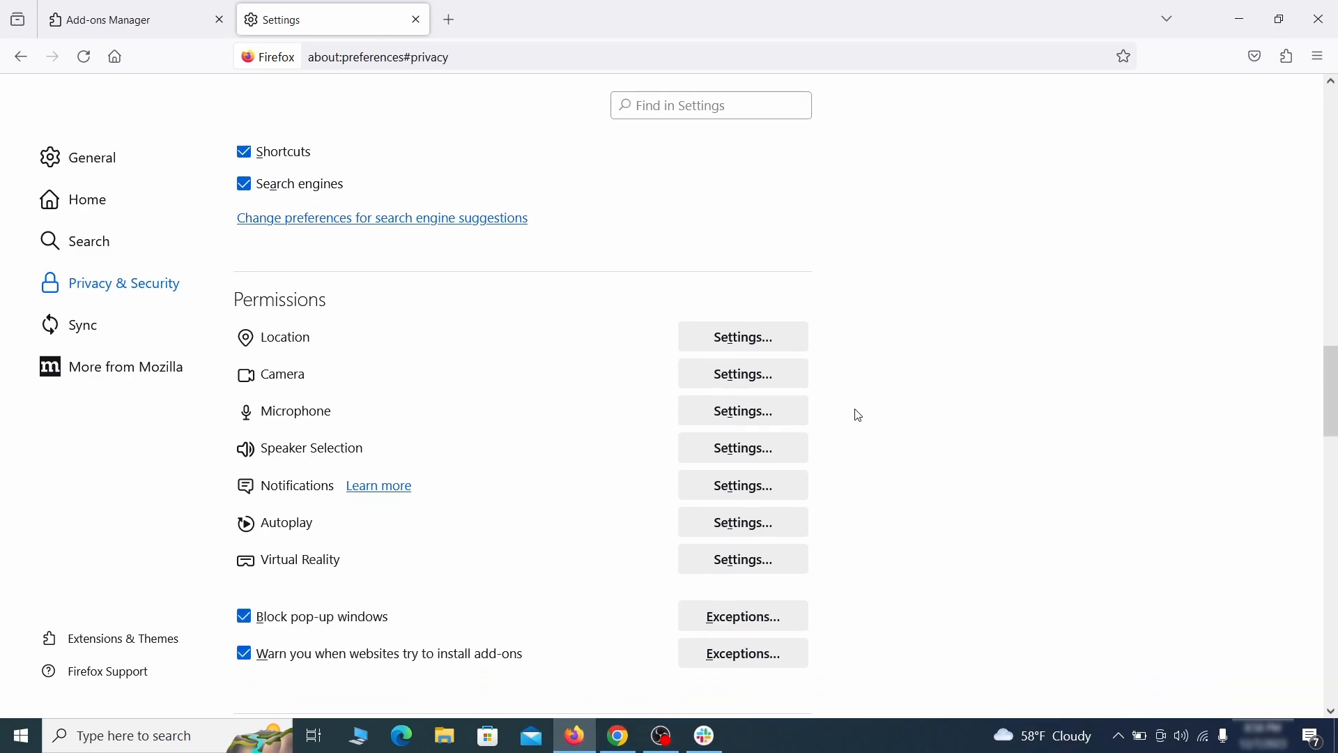
click(771, 489)
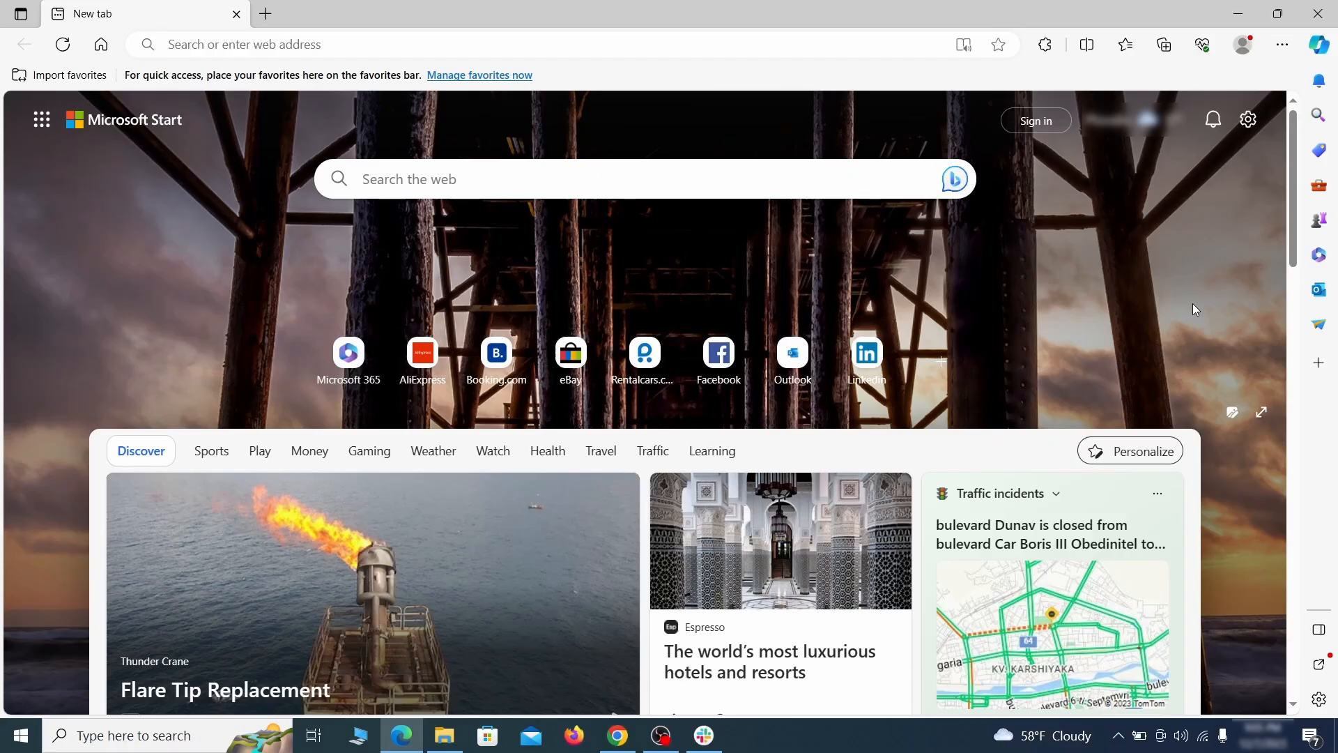
In Microsoft Edge, disable the Quidco Cashback Reminder extension and remove it without reporting abuse
click(1282, 46)
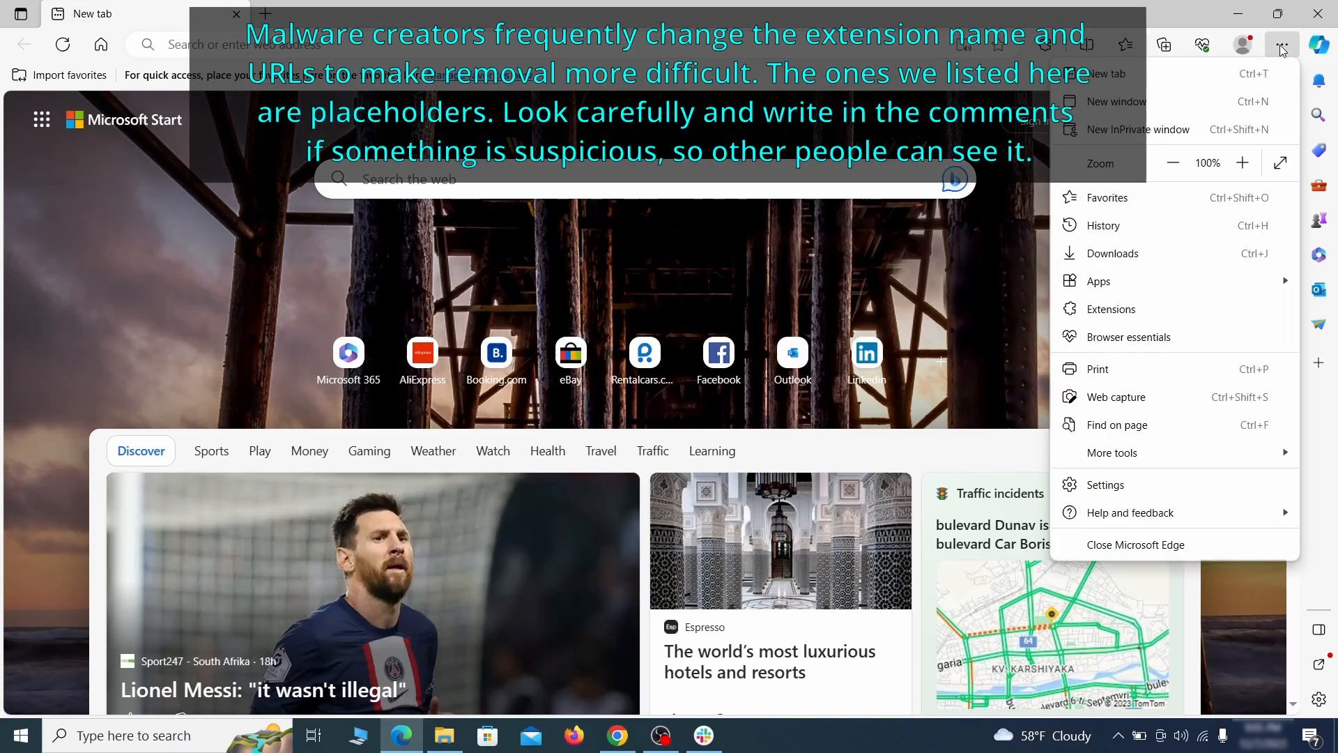
click(1150, 307)
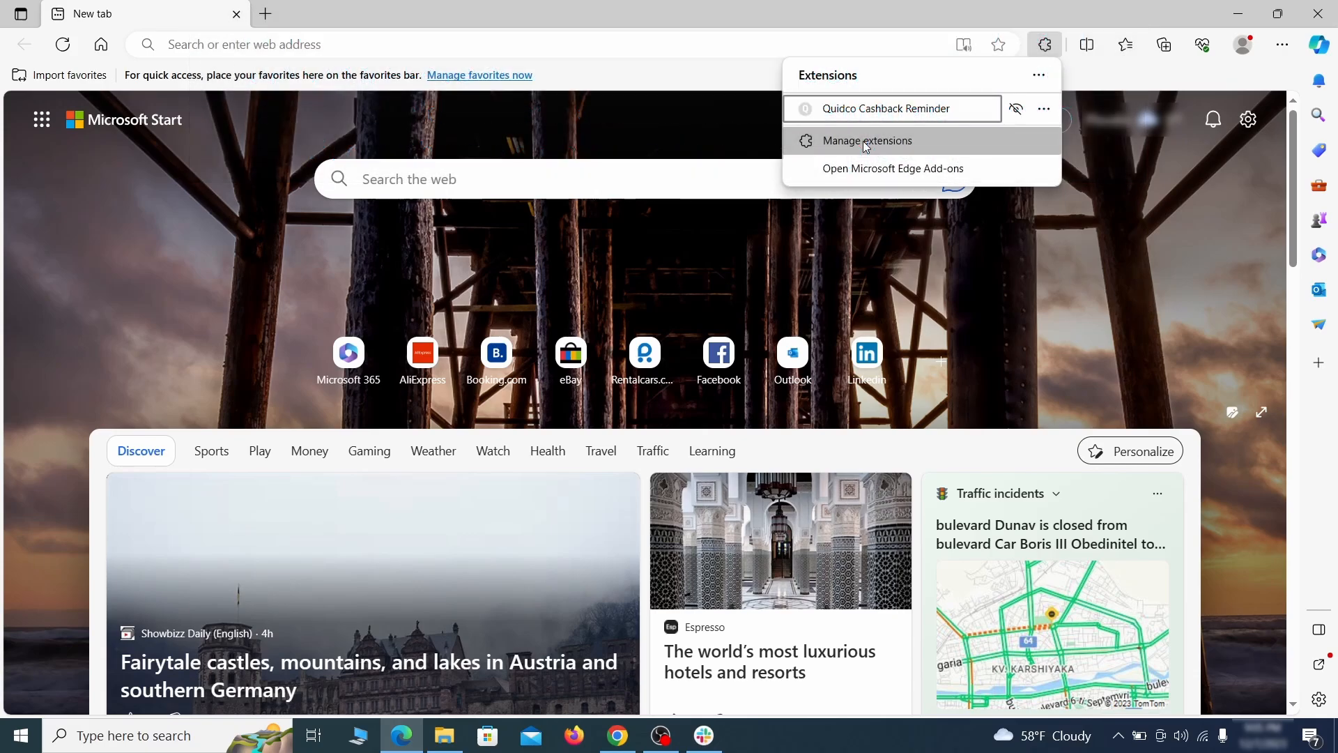
click(866, 144)
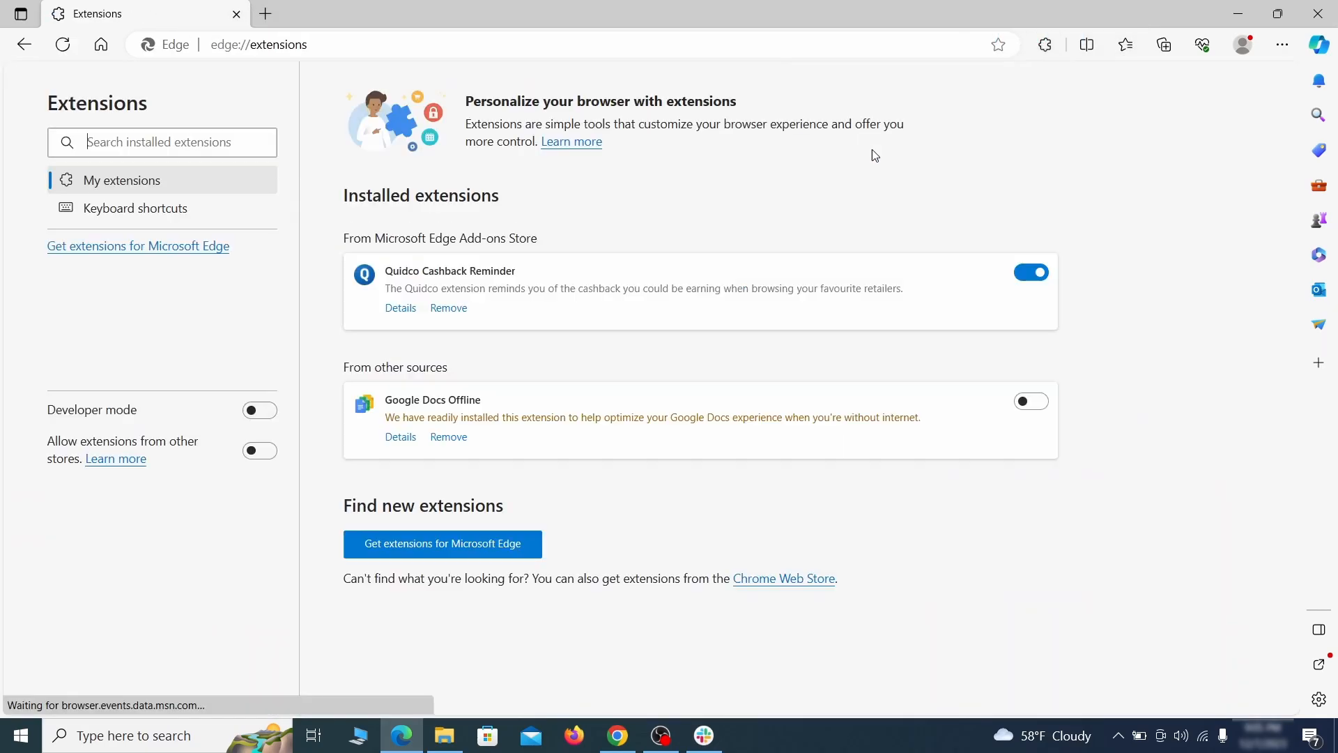
click(1033, 273)
click(448, 309)
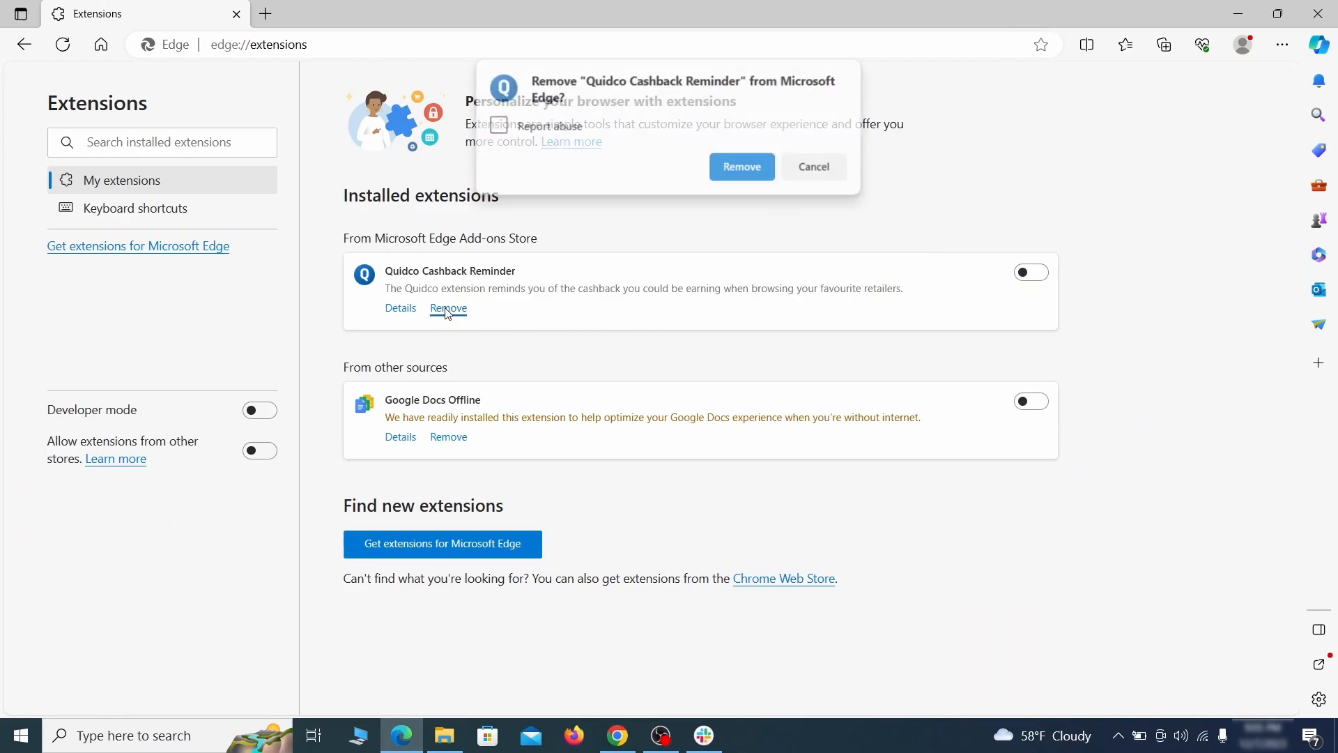
click(743, 167)
Open Edge's privacy settings in a new tab and bring up the options for clearing browsing data
key(ctrl+t)
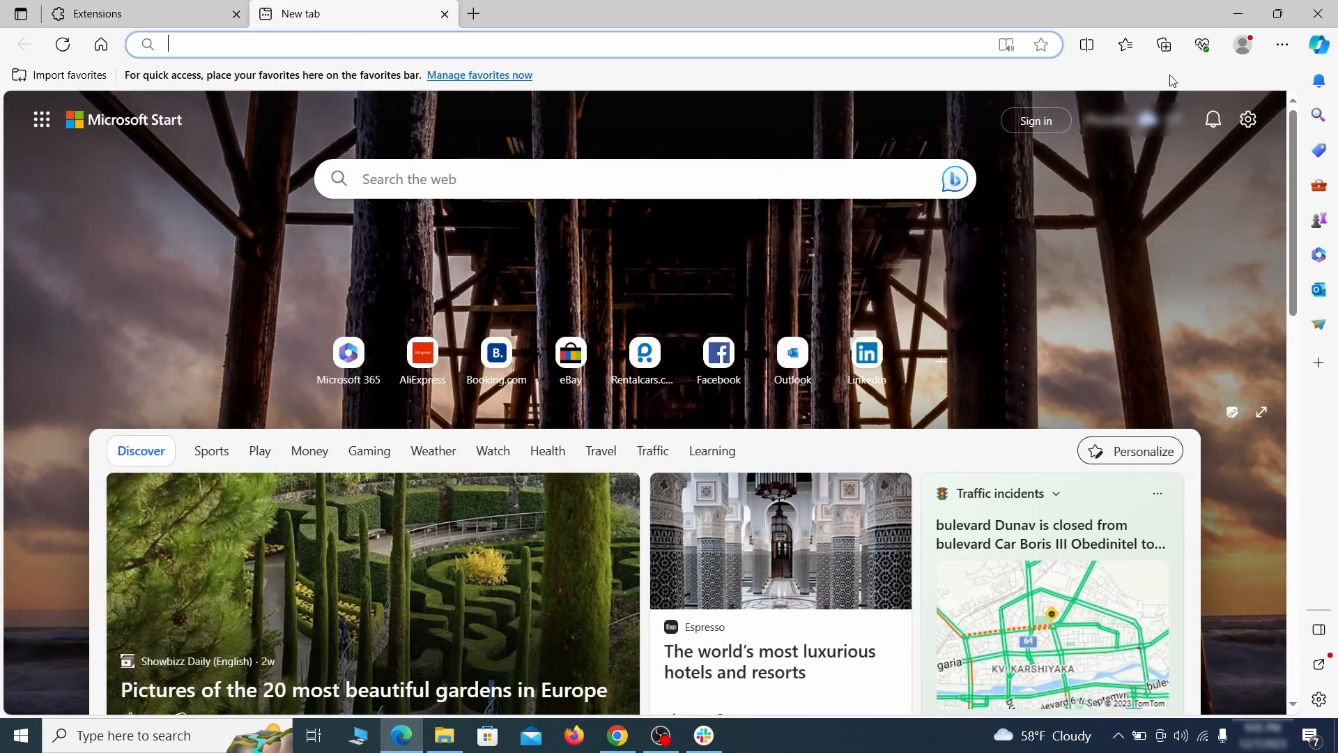
click(1282, 45)
click(1108, 484)
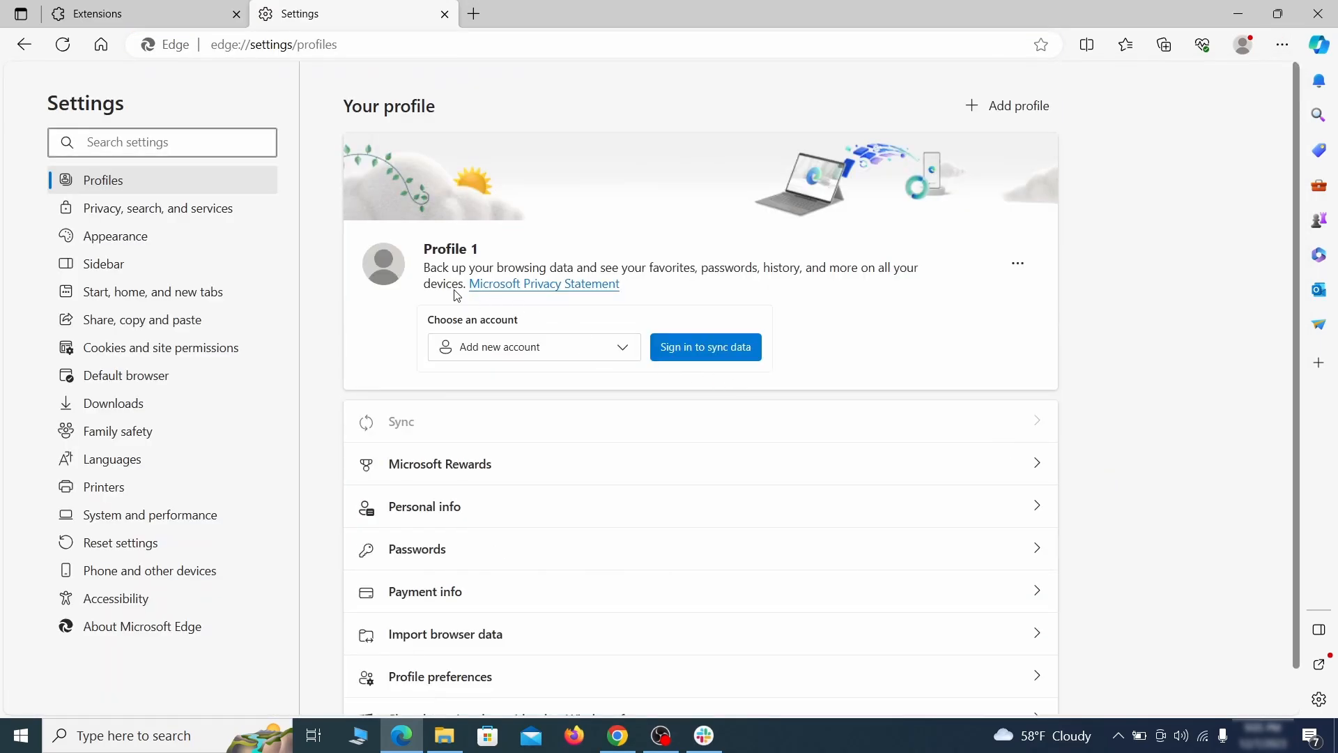
click(225, 212)
scroll(725, 427, down, 4)
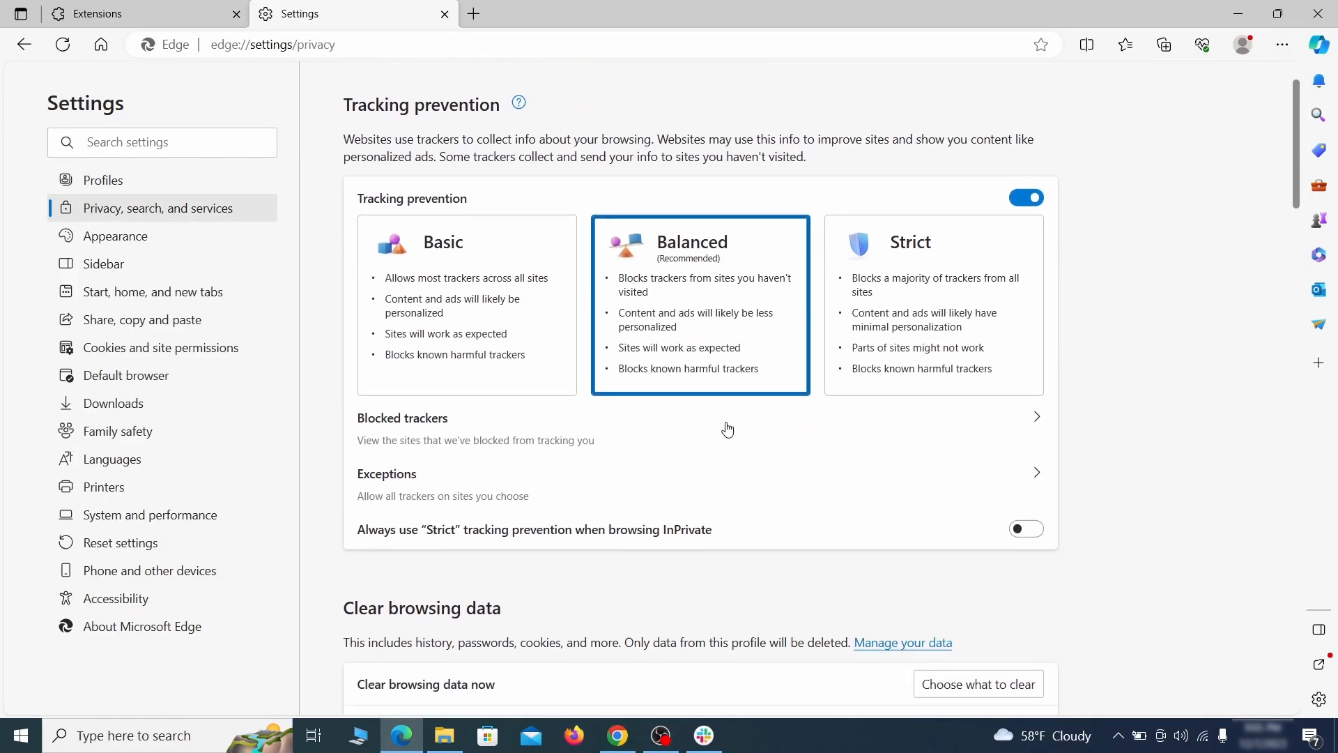
click(1002, 485)
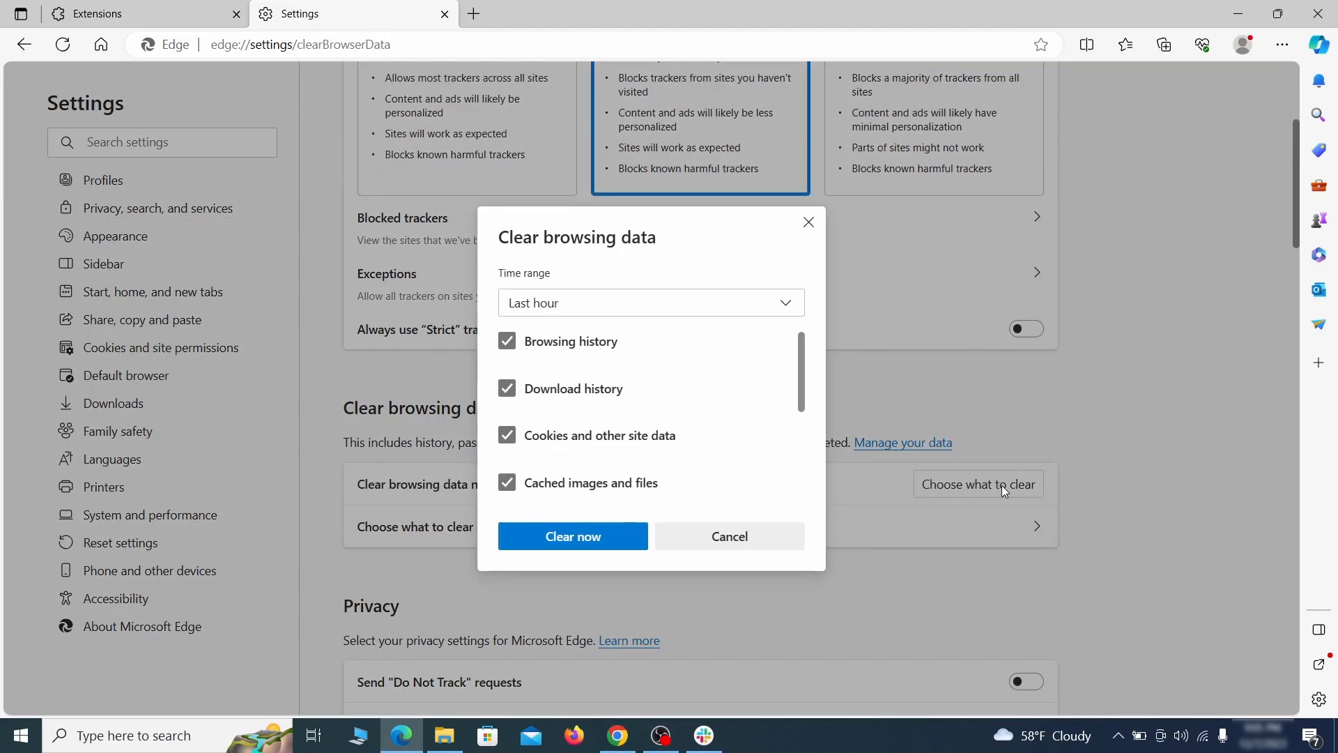
Change the search engine used in Edge's address bar to Google
scroll(553, 398, down, 5)
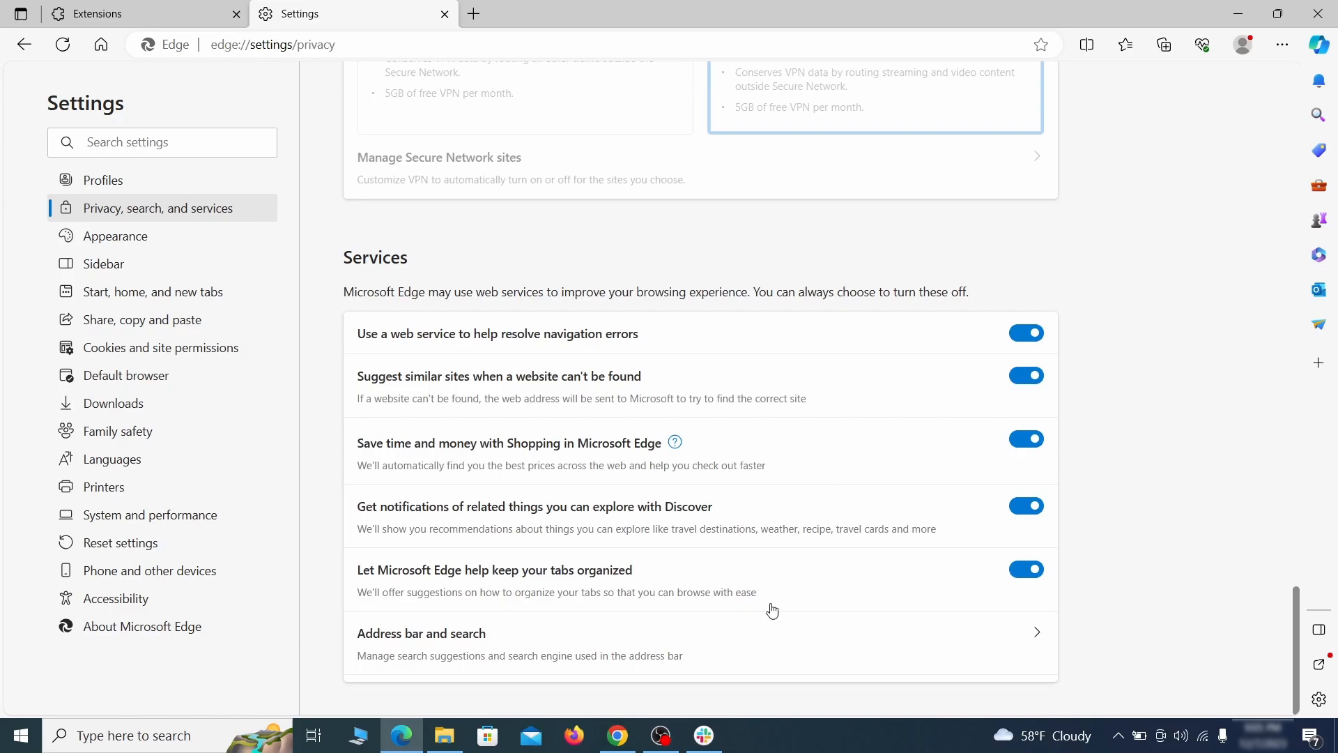
click(764, 659)
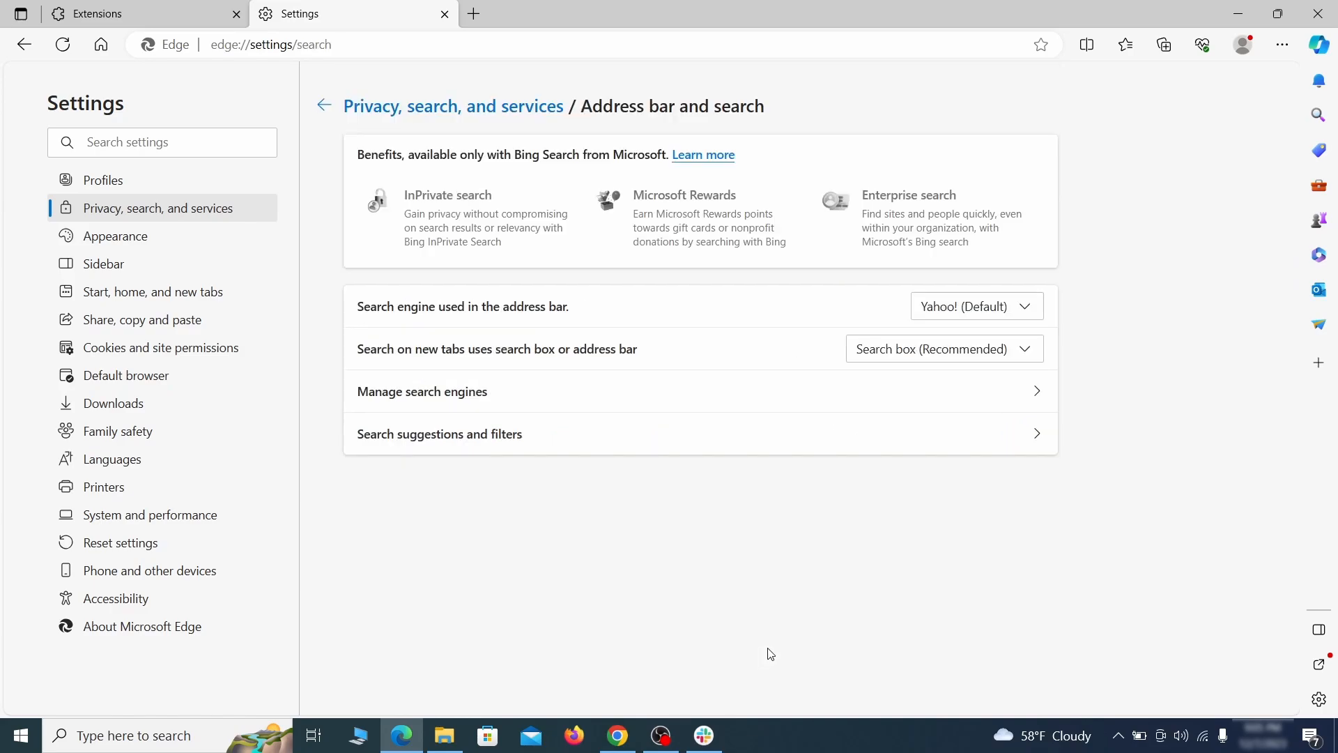
click(1032, 310)
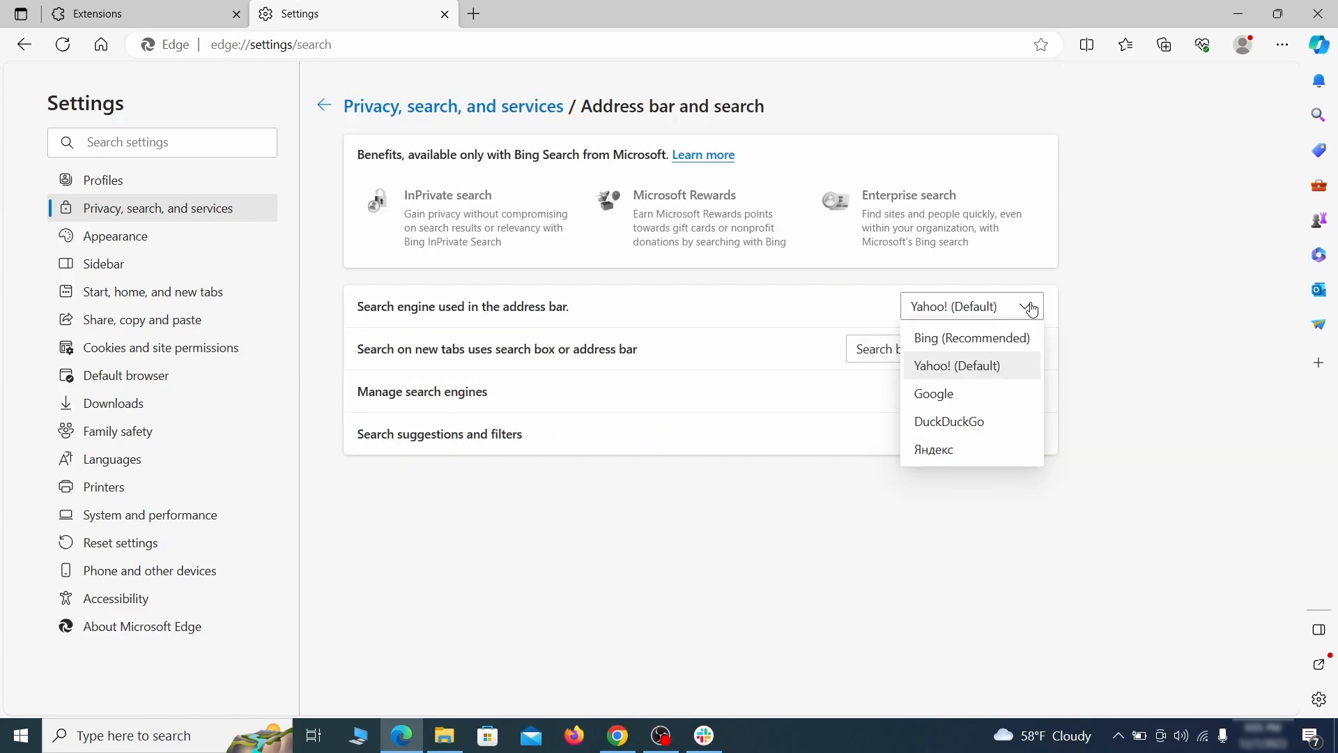
click(991, 390)
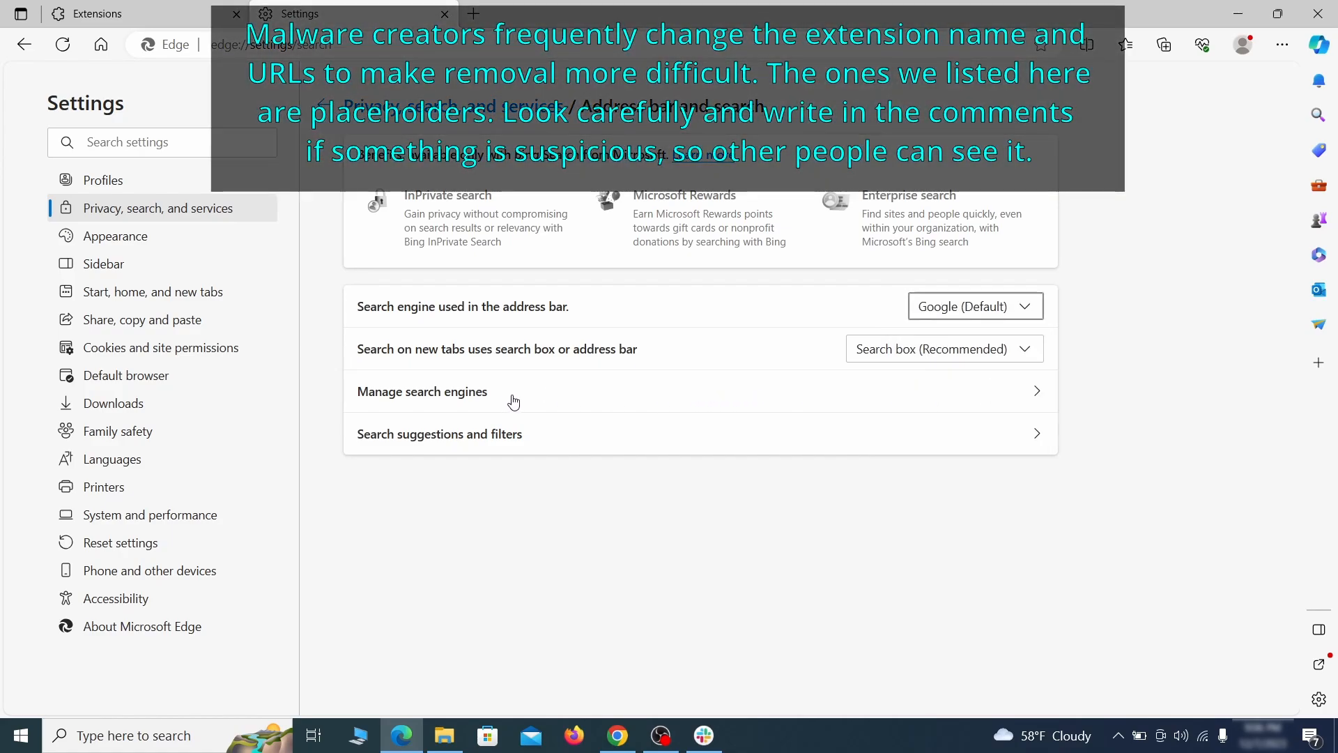
Remove the ExampleRougeURL.com entry from Edge's managed search engines
click(514, 400)
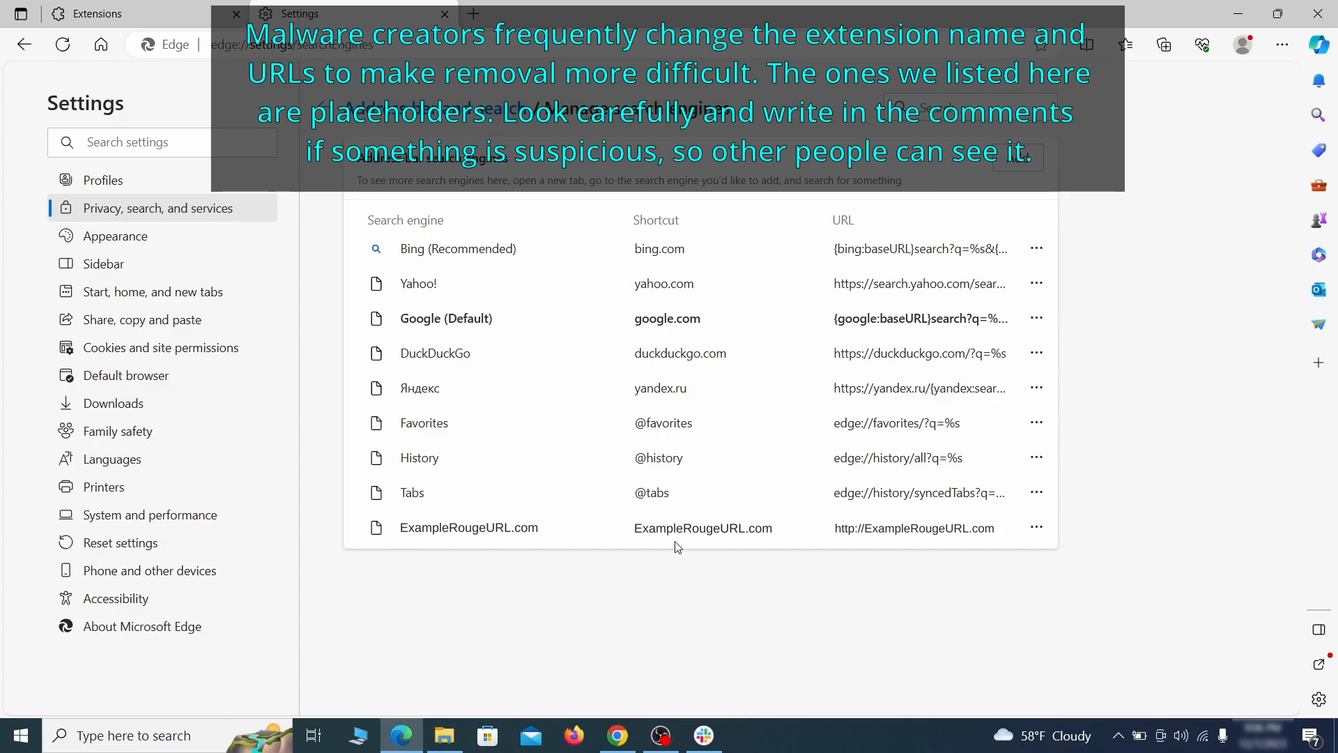
click(1037, 527)
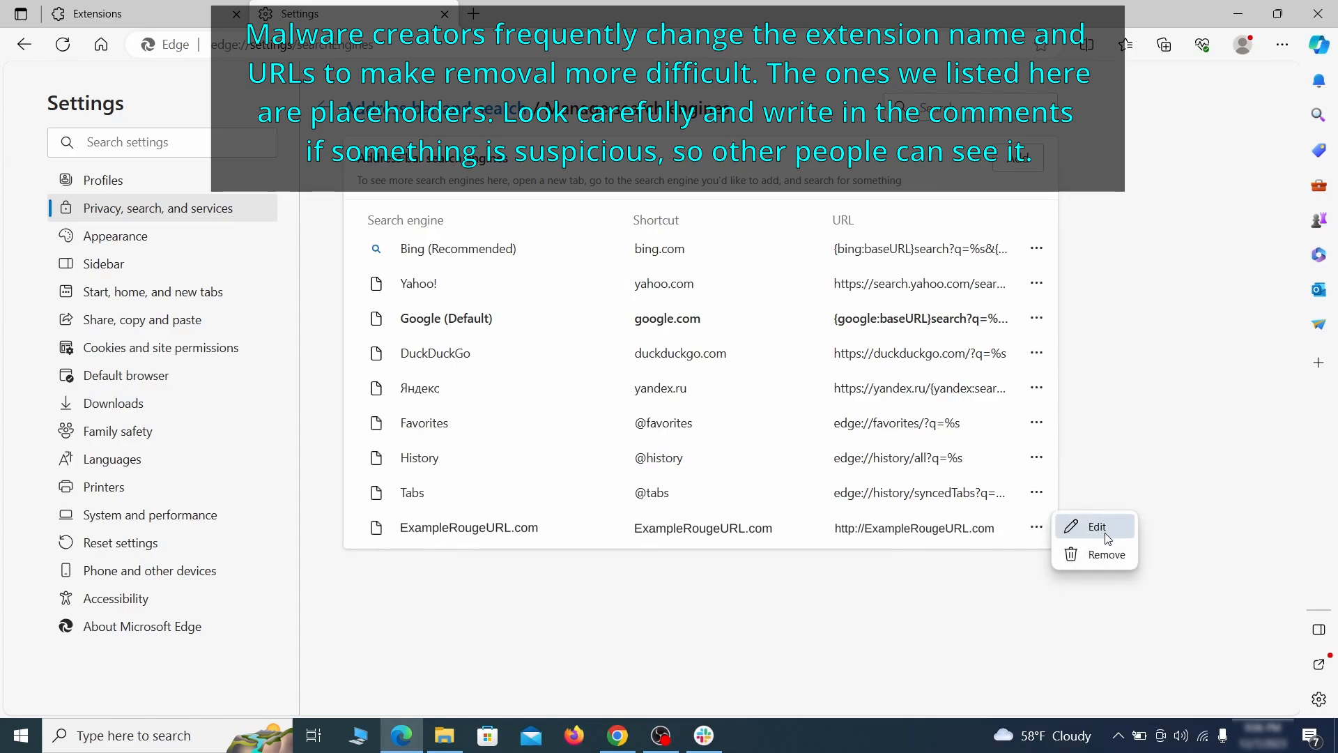
click(1106, 556)
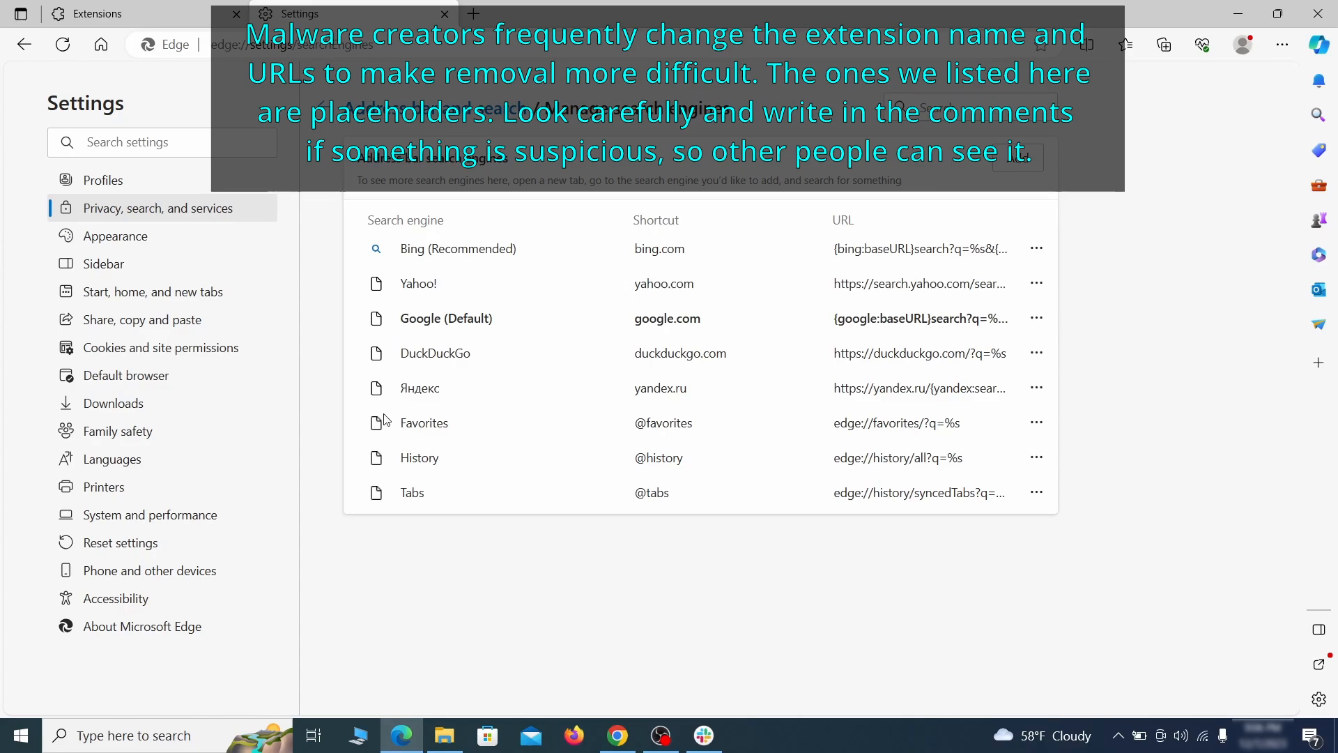
Delete ExampleRougeURL.com from the pages that open when Edge starts
click(168, 294)
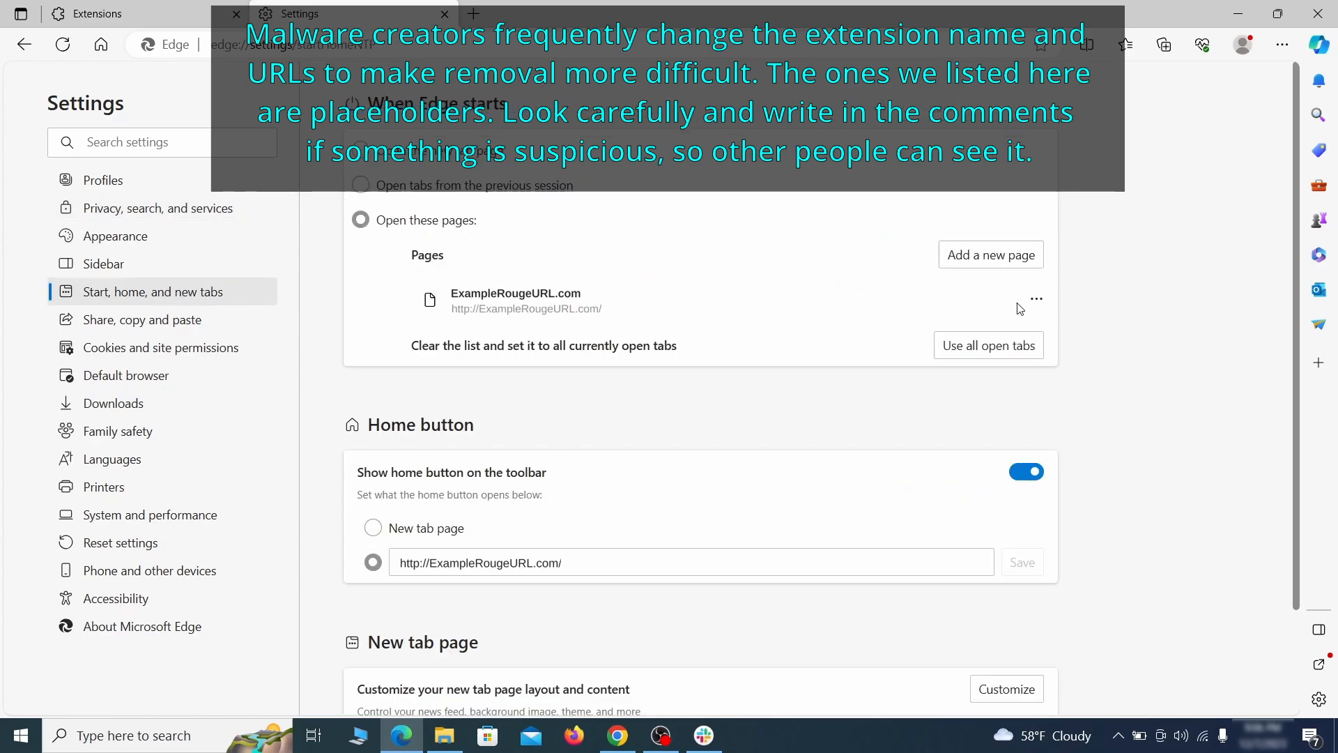
click(1036, 299)
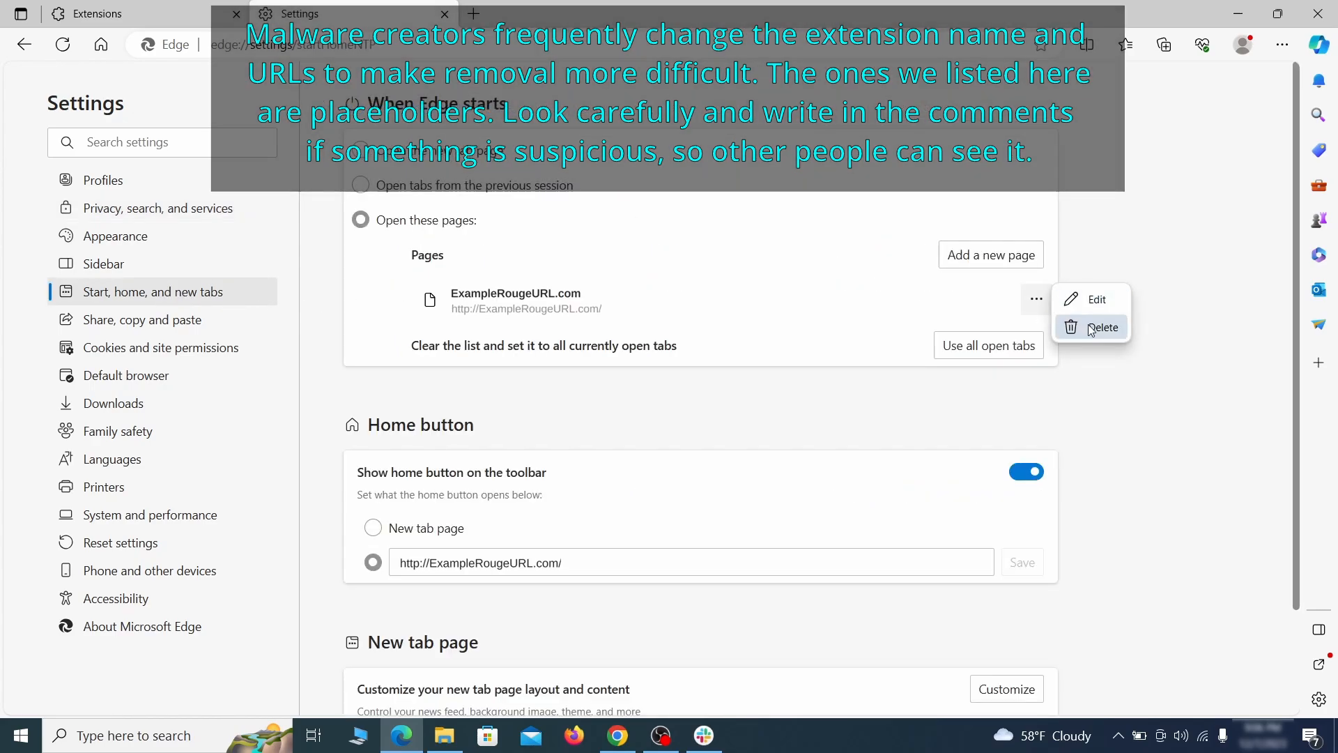
click(1091, 328)
Clear the home button's custom URL, set the button to open the new tab page, and set startup to open tabs from the previous session
click(592, 499)
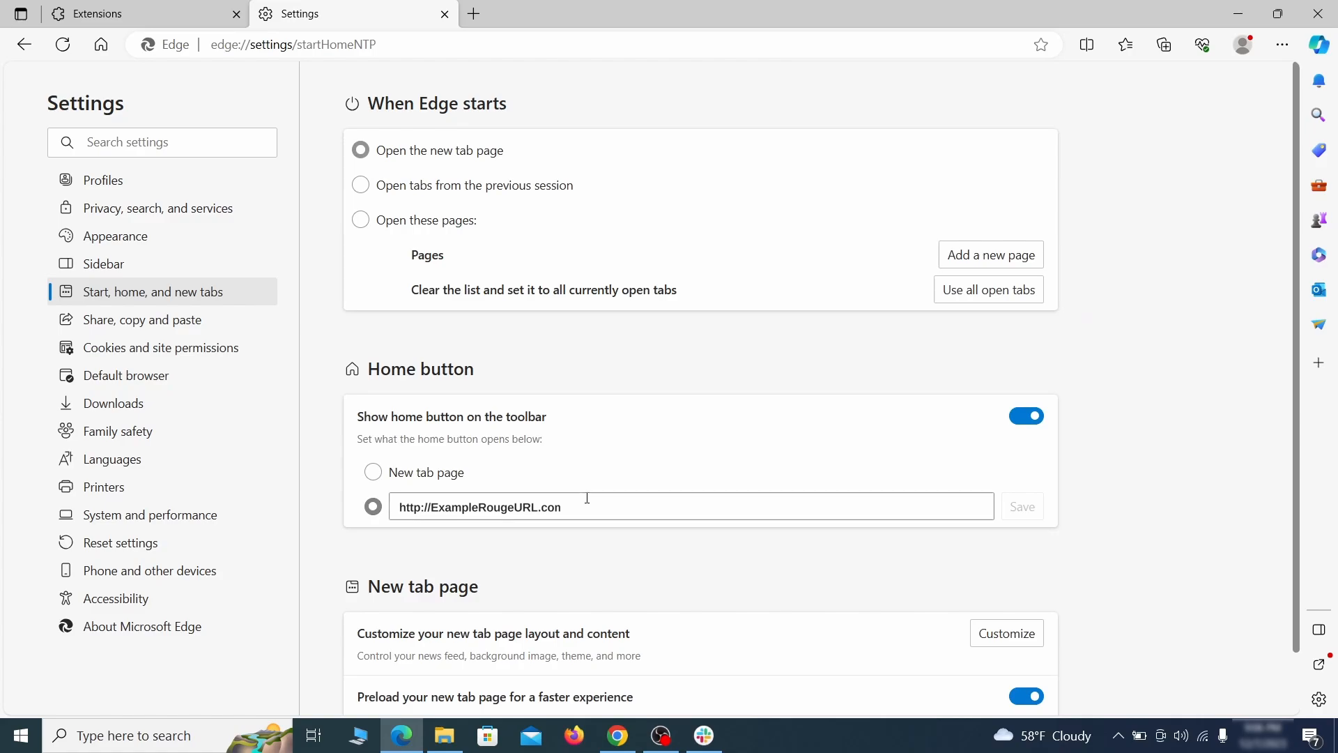
triple_click(581, 500)
key(BackSpace)
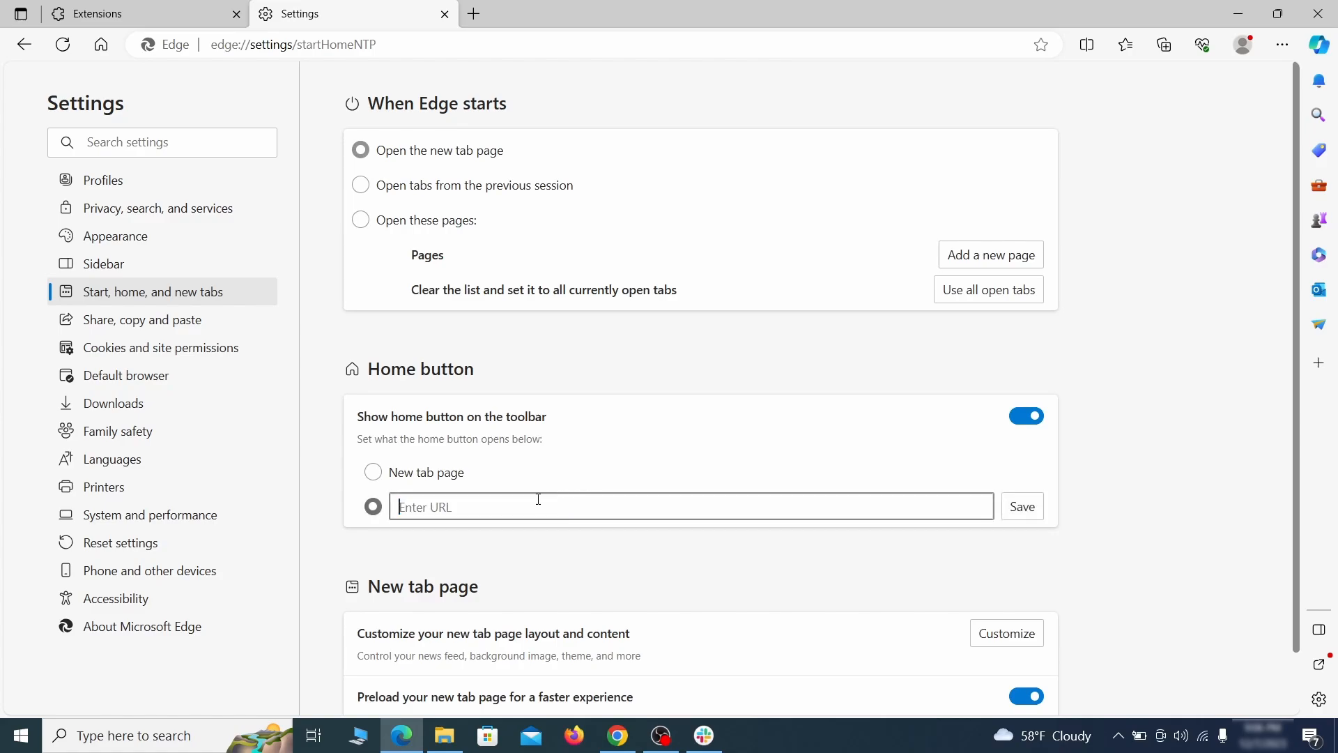
click(373, 474)
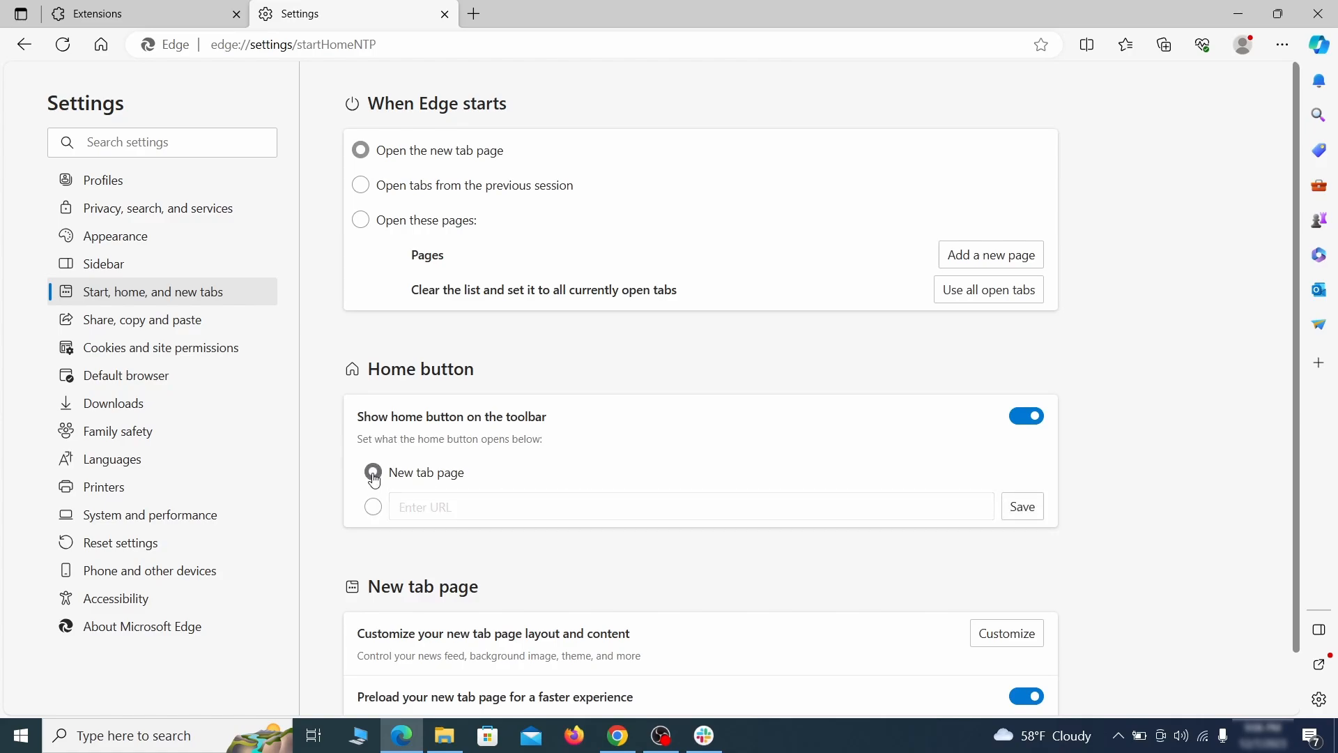
click(361, 187)
Remove ExampleRougeURL.com from the sites allowed to send notifications in Edge's site permissions
click(244, 349)
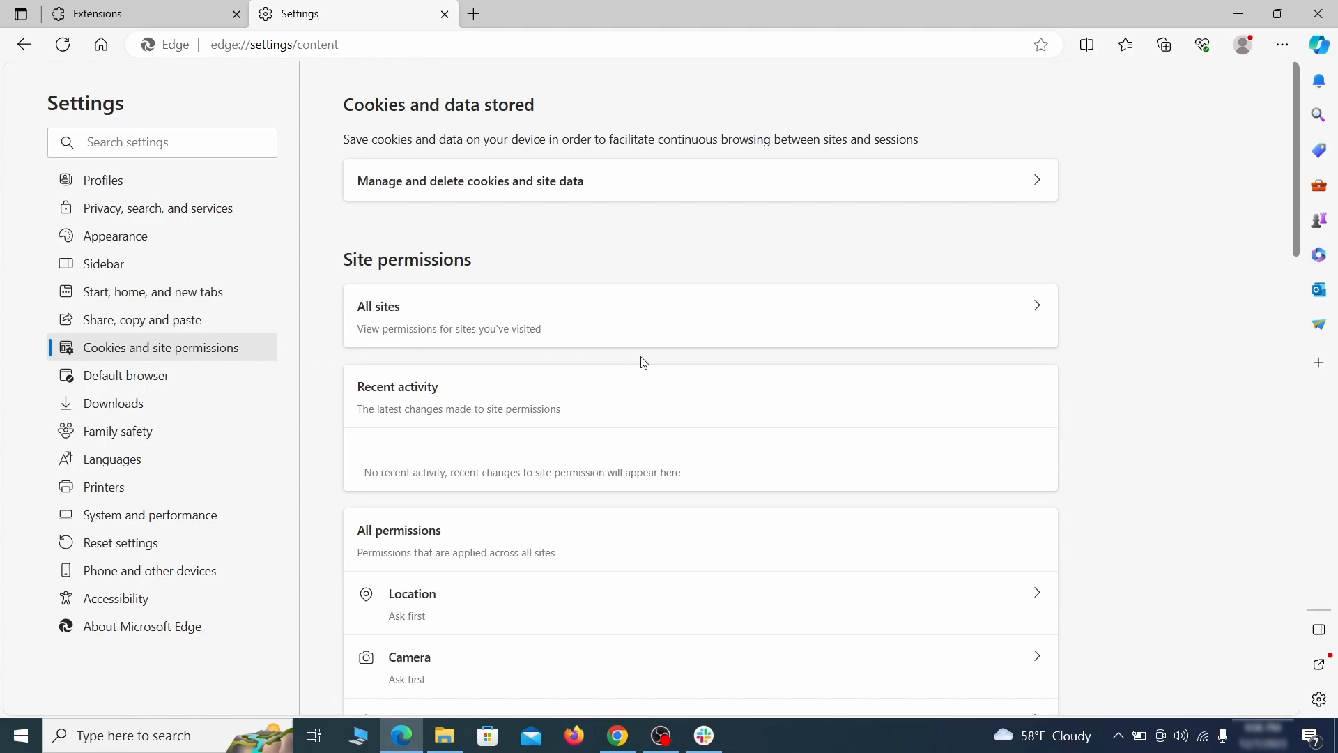
scroll(643, 362, down, 5)
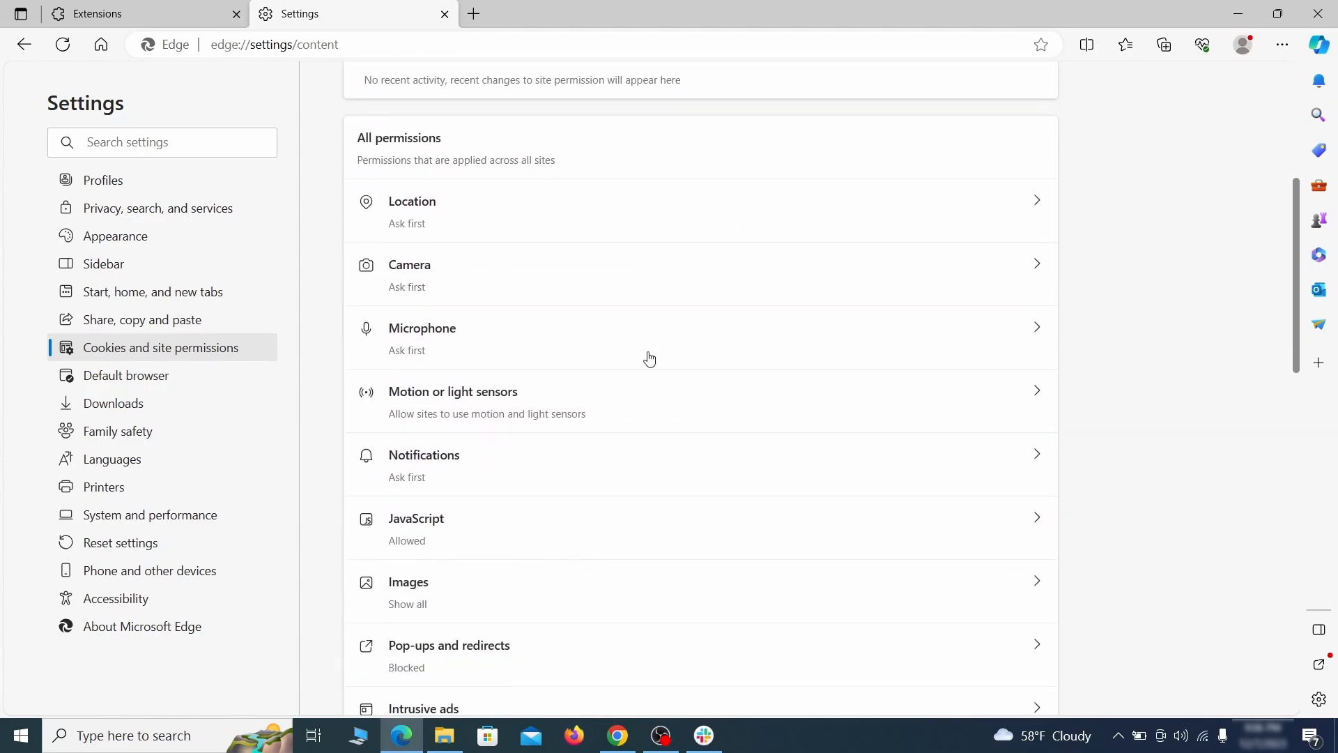
scroll(650, 359, down, 1)
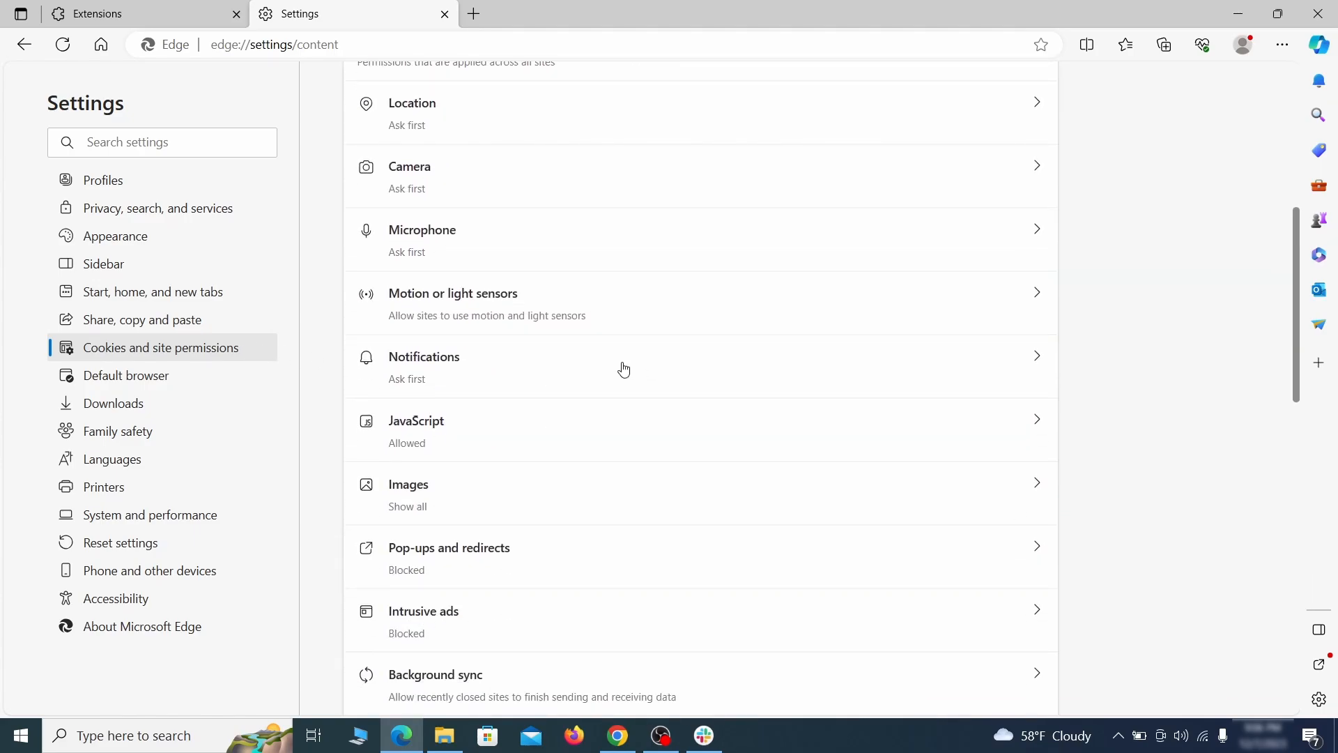
click(624, 369)
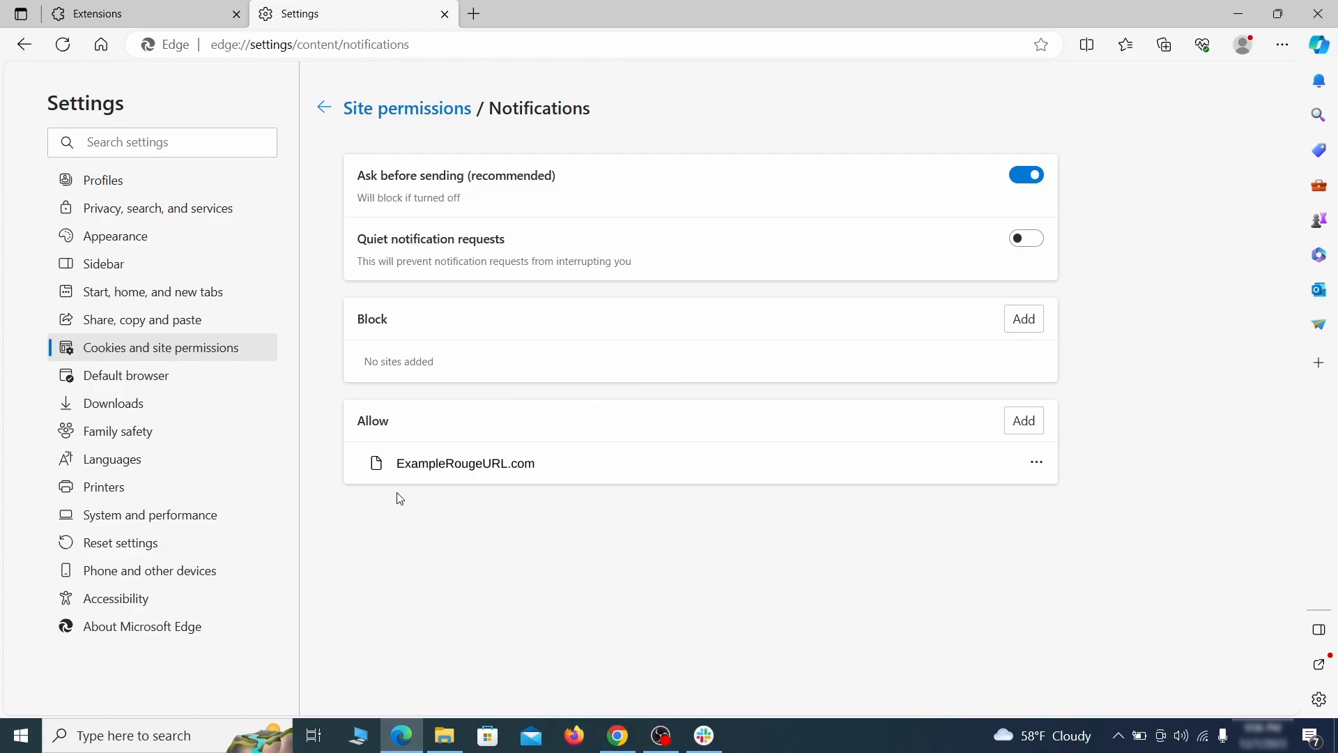
click(1036, 463)
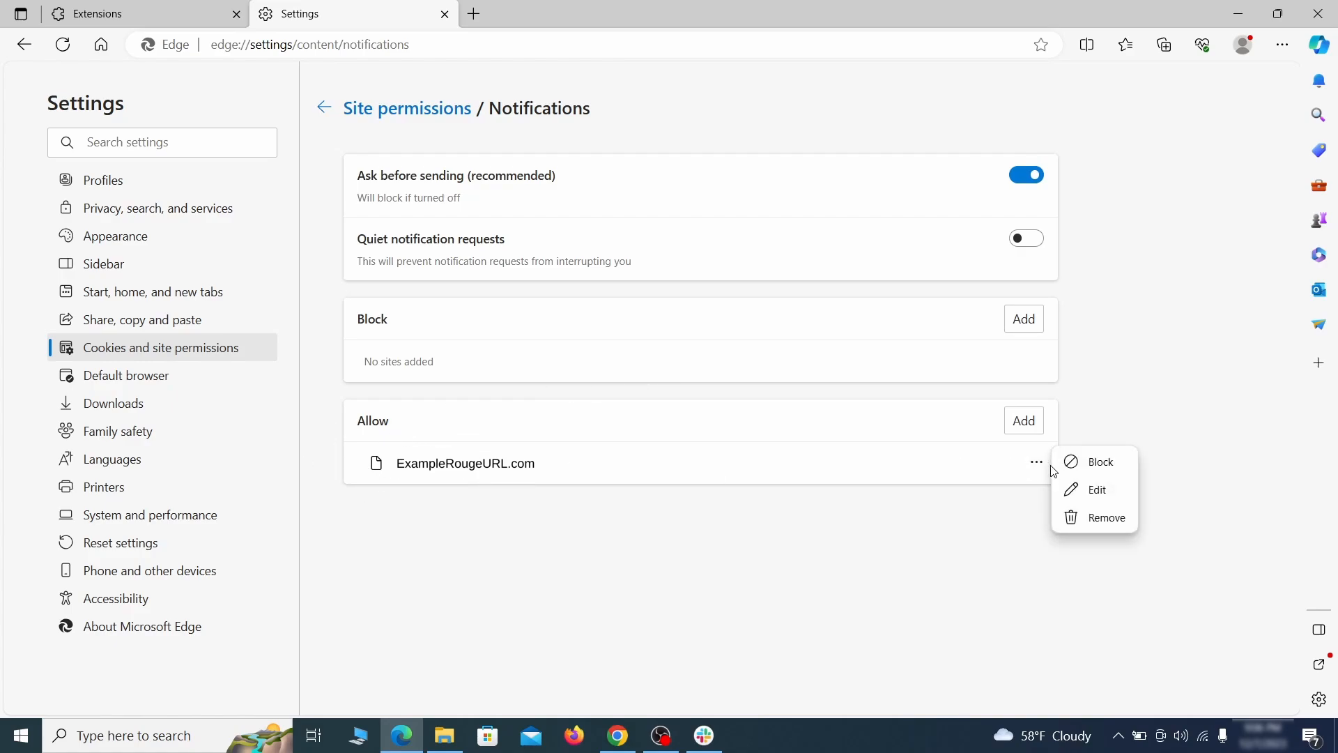
click(1097, 519)
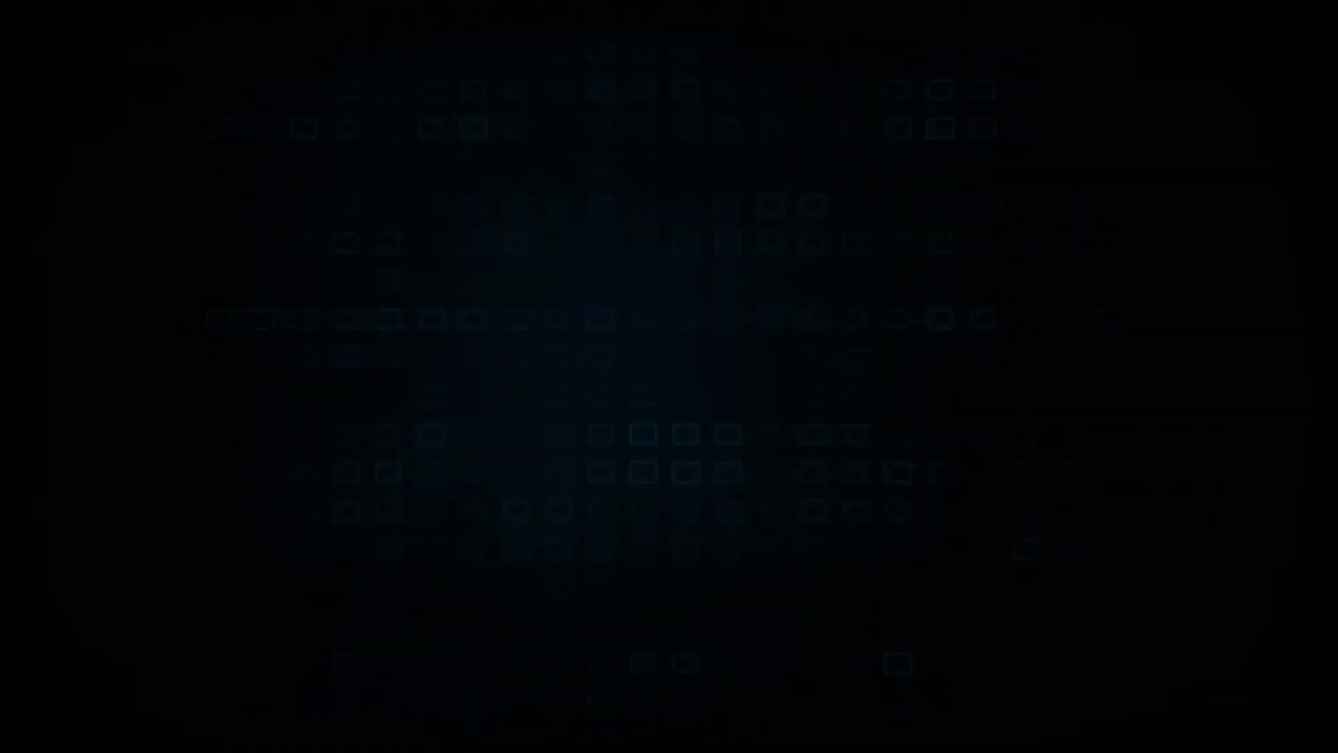